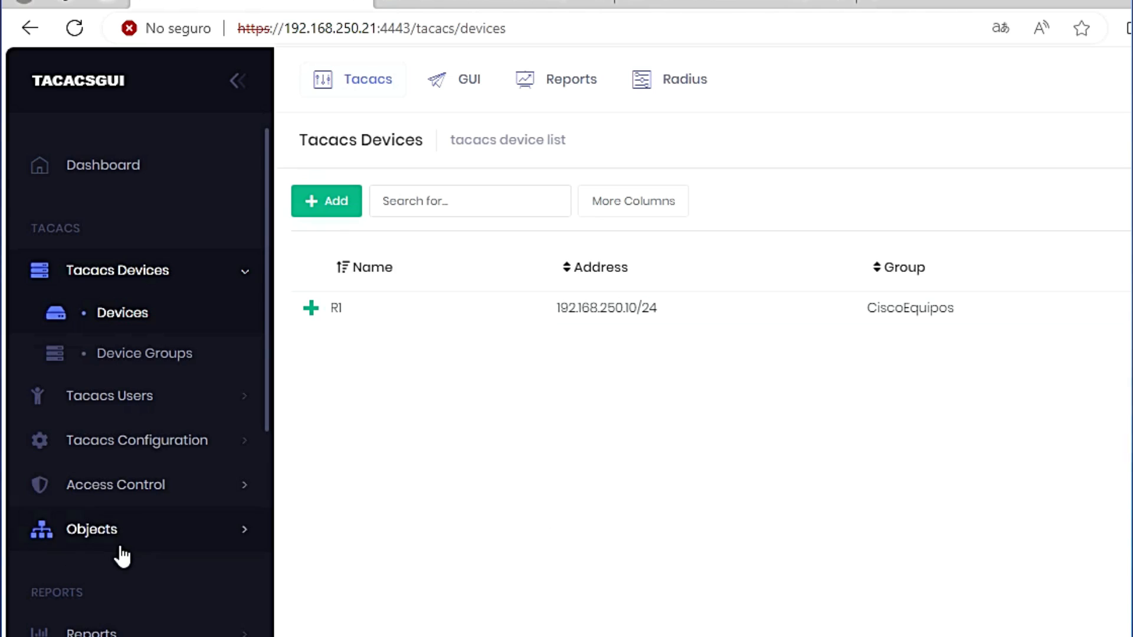
Step: Apply the current TACACS+ configuration from the Objects menu and bring up the R1 switch console
click(110, 531)
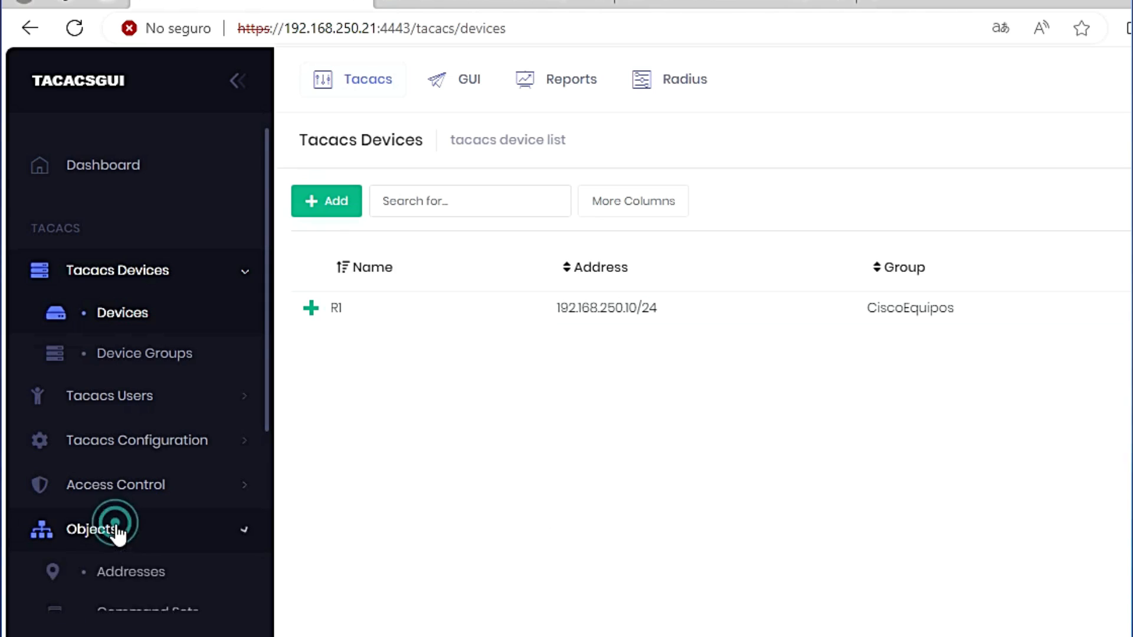
click(136, 571)
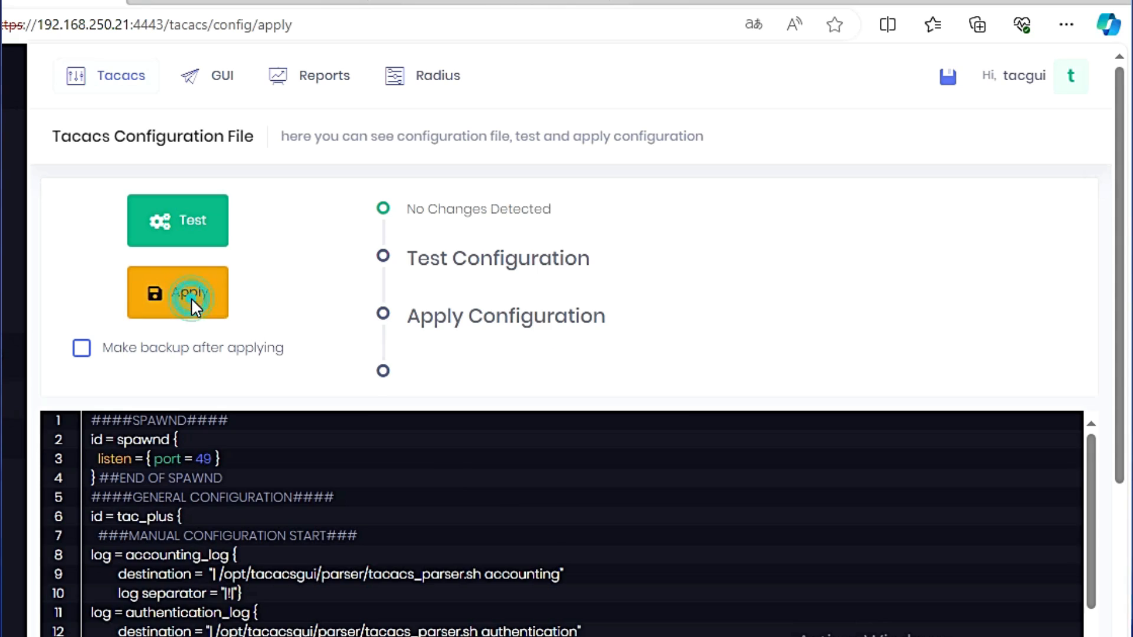
click(190, 295)
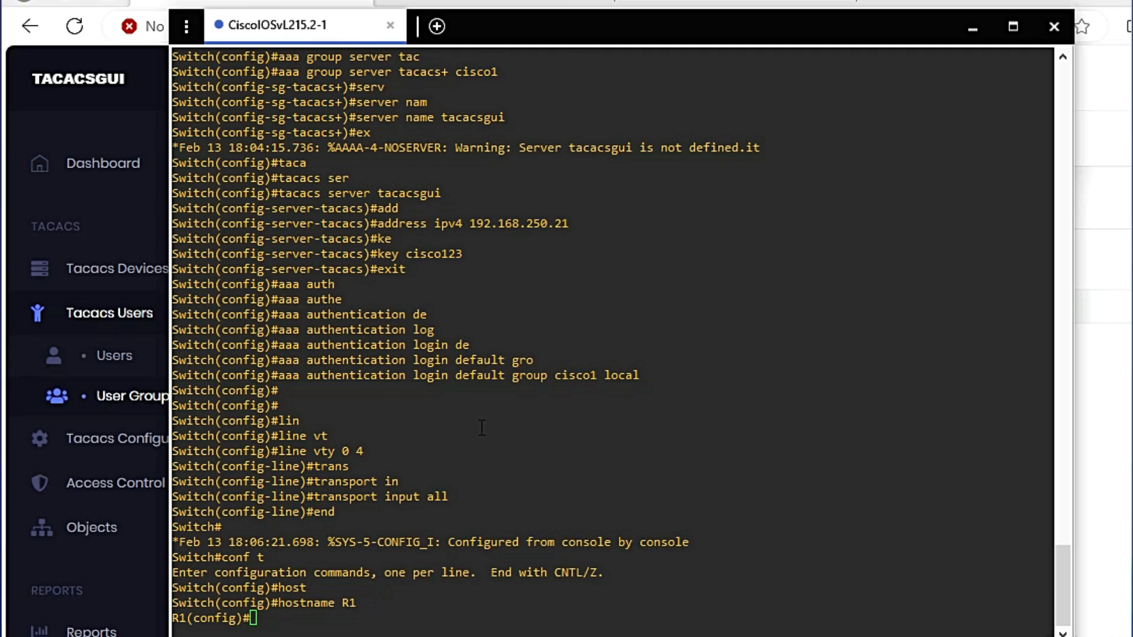
scroll(481, 427, up, 6)
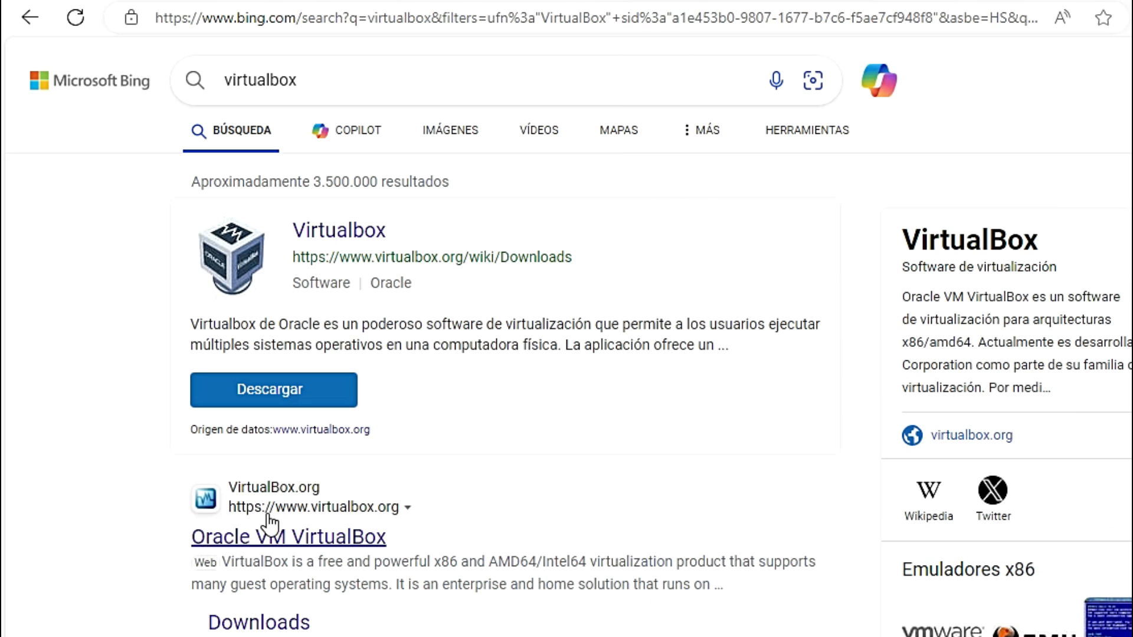
Step: Scroll through the Bing search results
scroll(149, 497, down, 3)
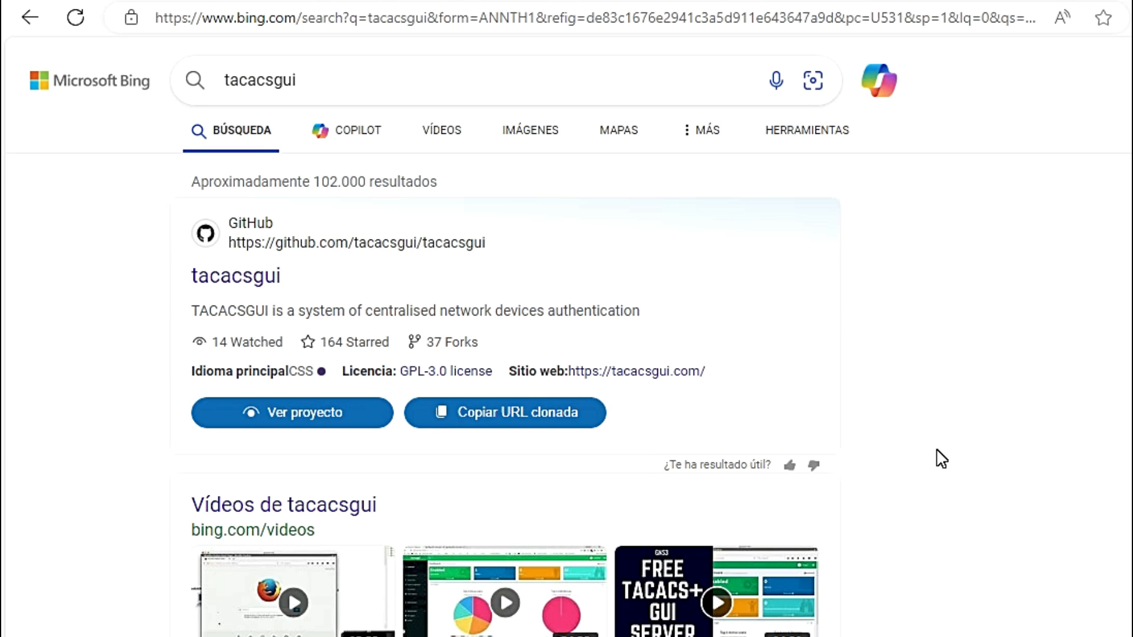
Step: Open the tacacsgui.com home page from the tacacsgui search results
click(315, 76)
click(109, 232)
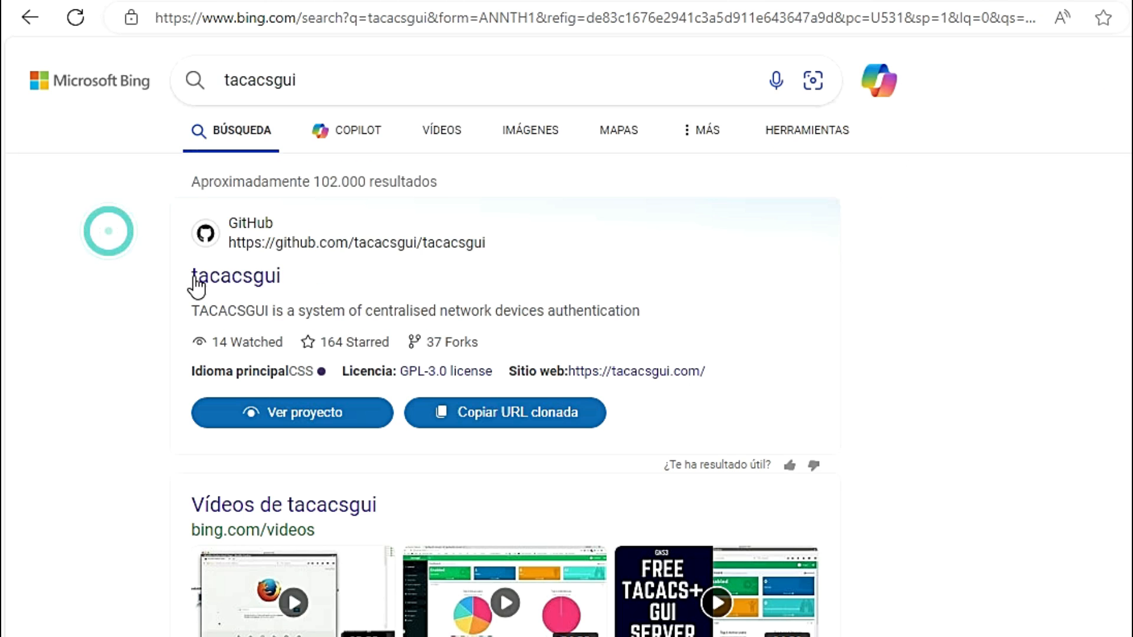
scroll(115, 417, down, 7)
scroll(117, 415, down, 9)
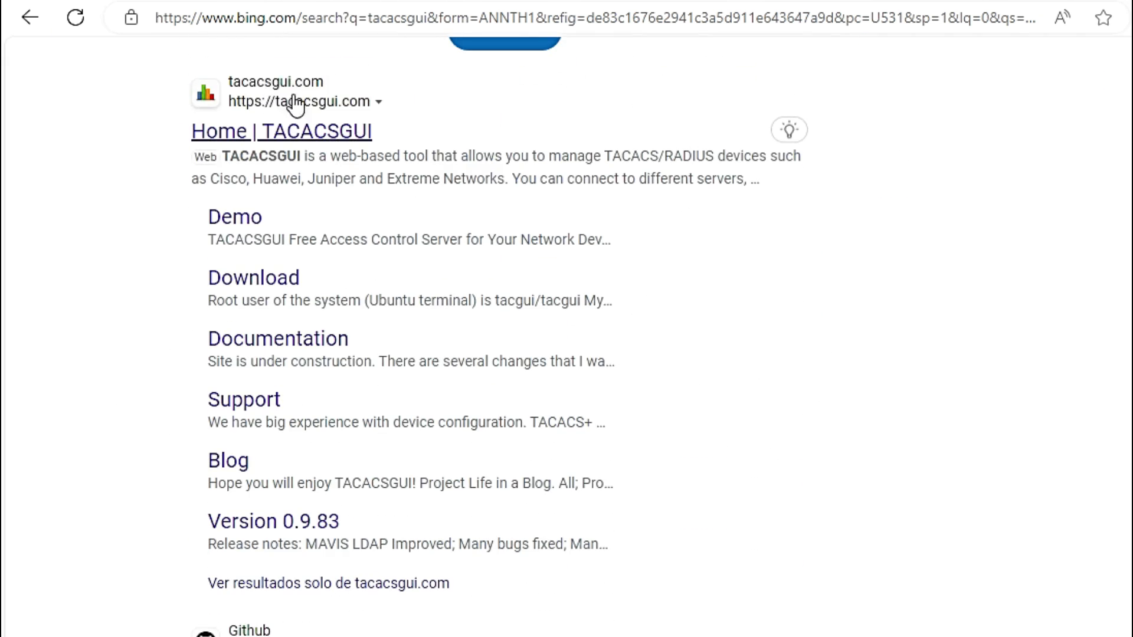
click(303, 130)
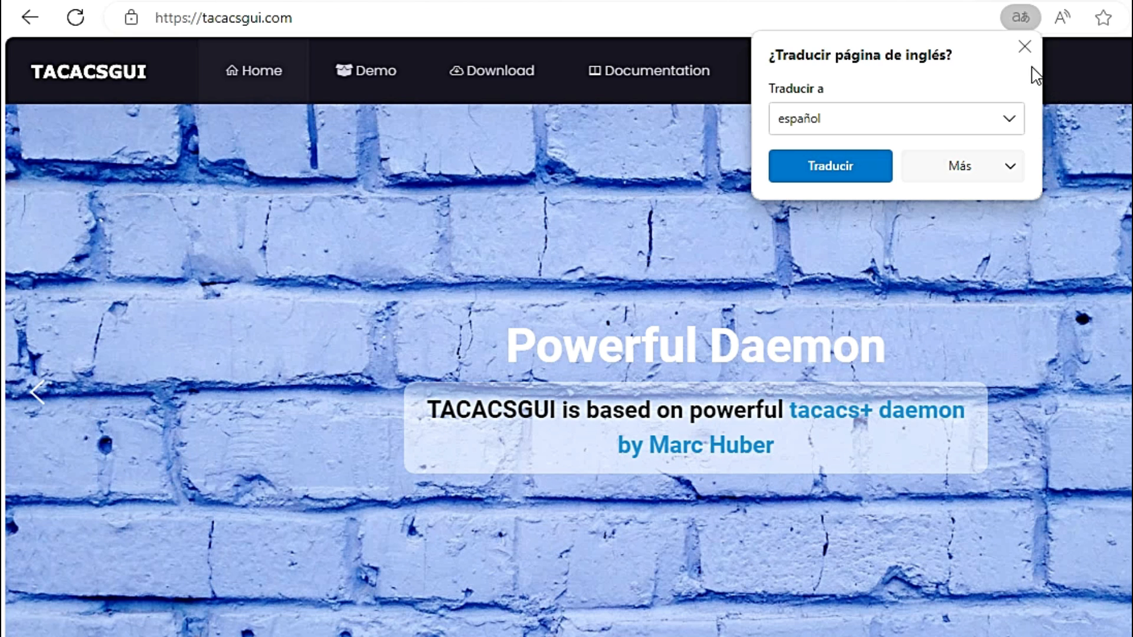
Step: Dismiss the translation offer and review the OVA File instructions on the Download page
click(1024, 46)
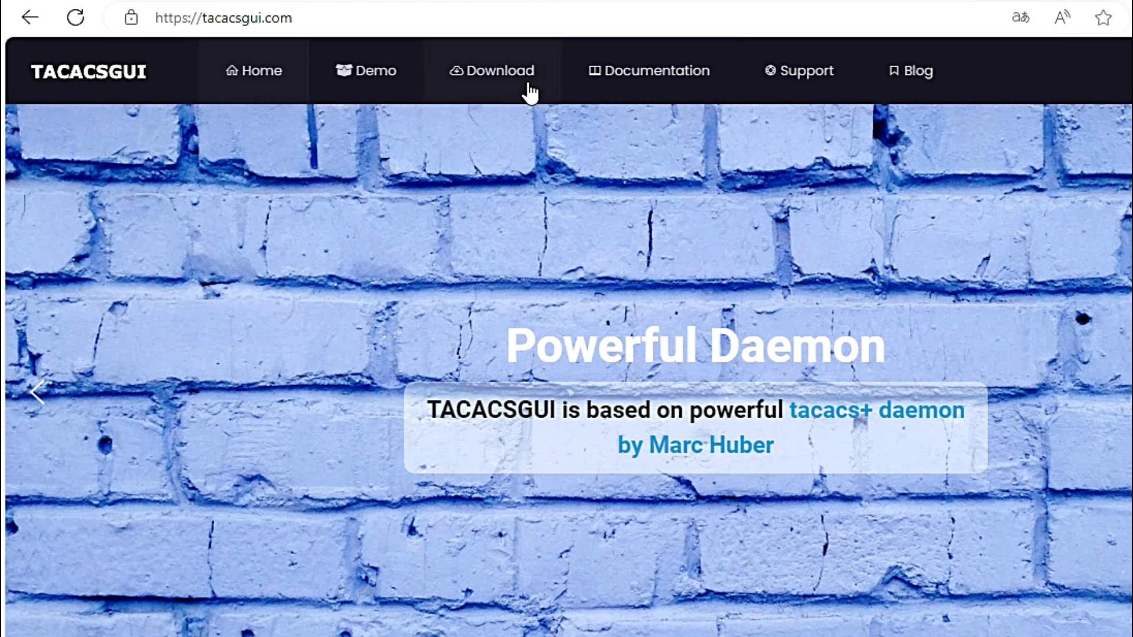
click(507, 83)
click(198, 245)
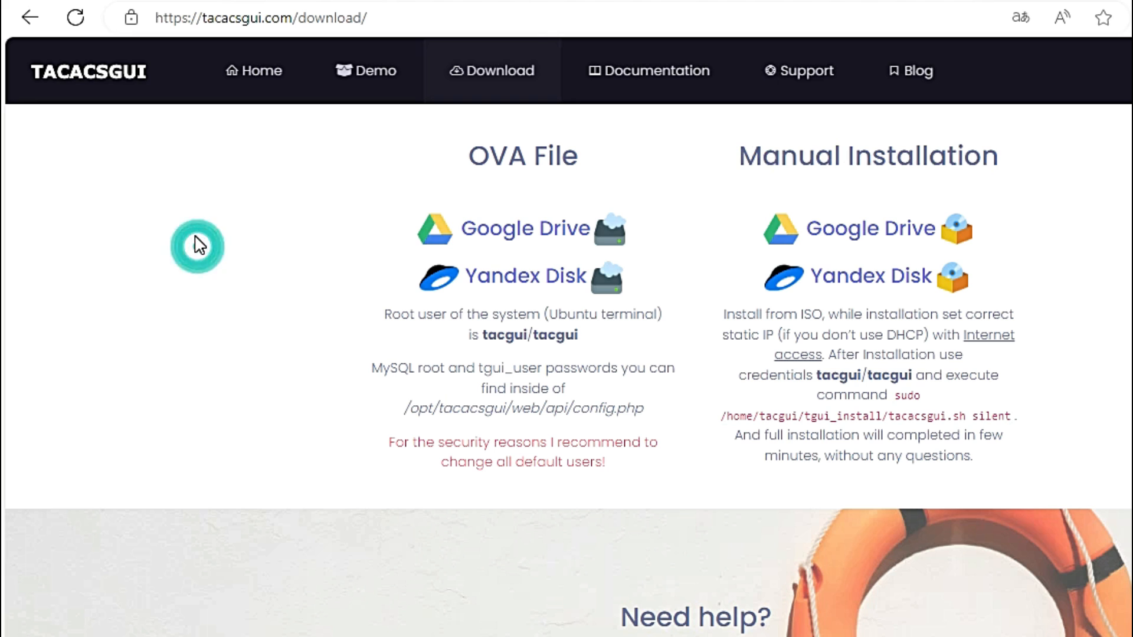
triple_click(470, 158)
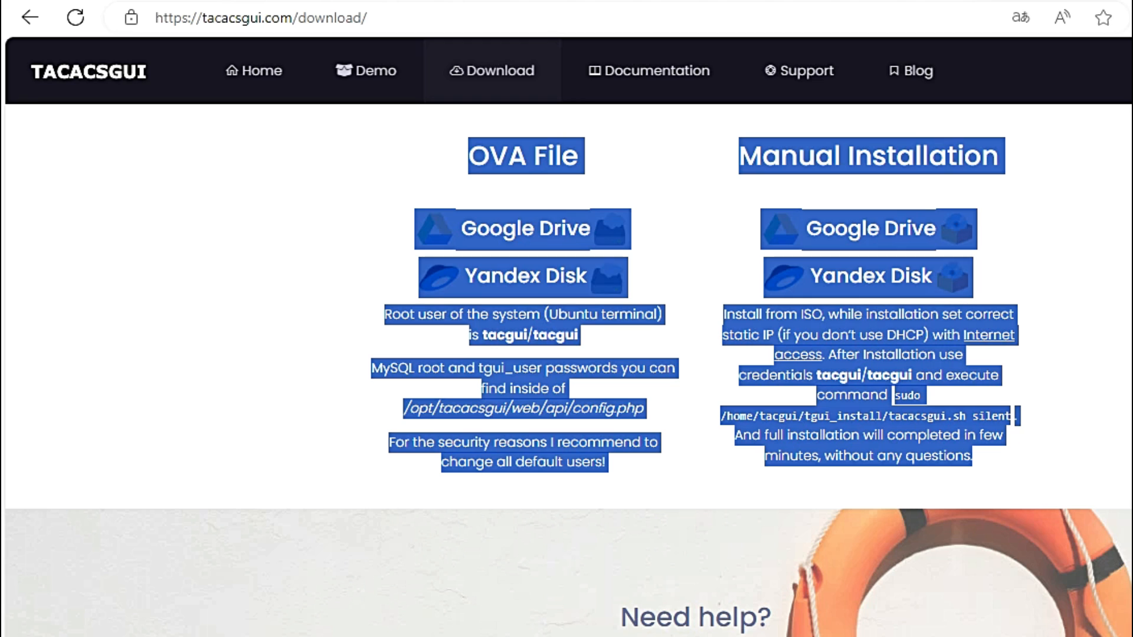
click(370, 235)
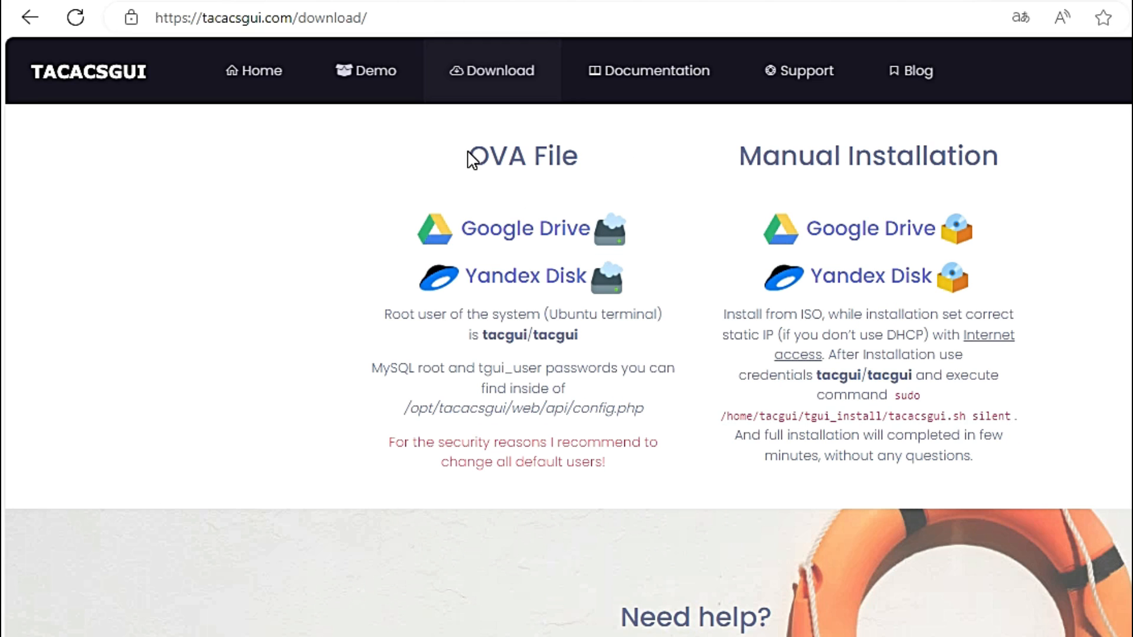
drag(470, 155, 581, 144)
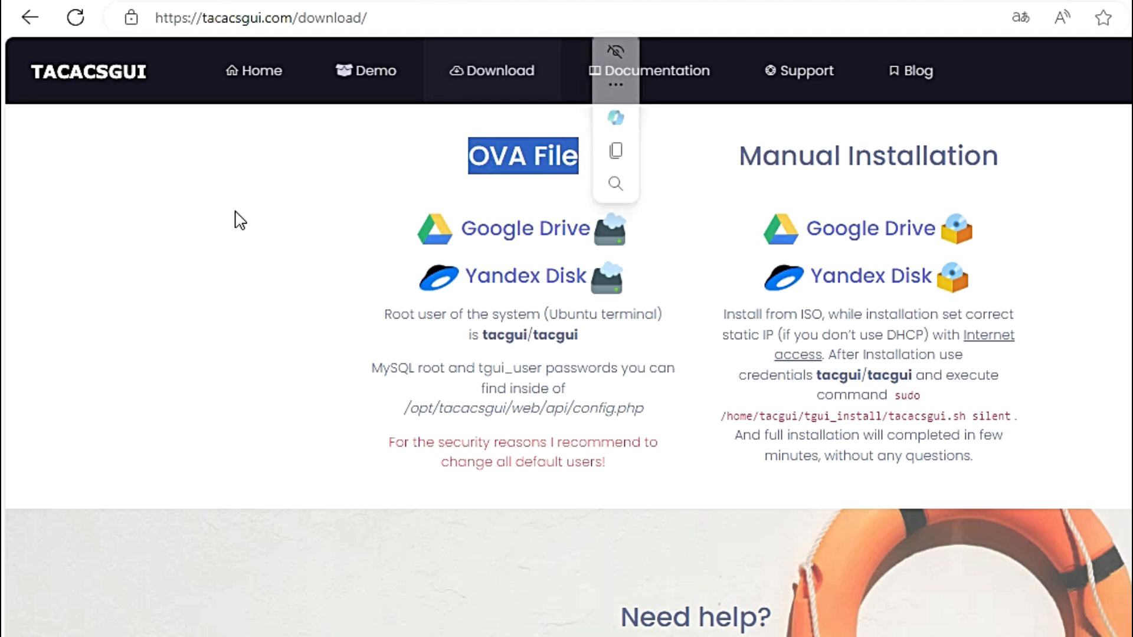
click(287, 237)
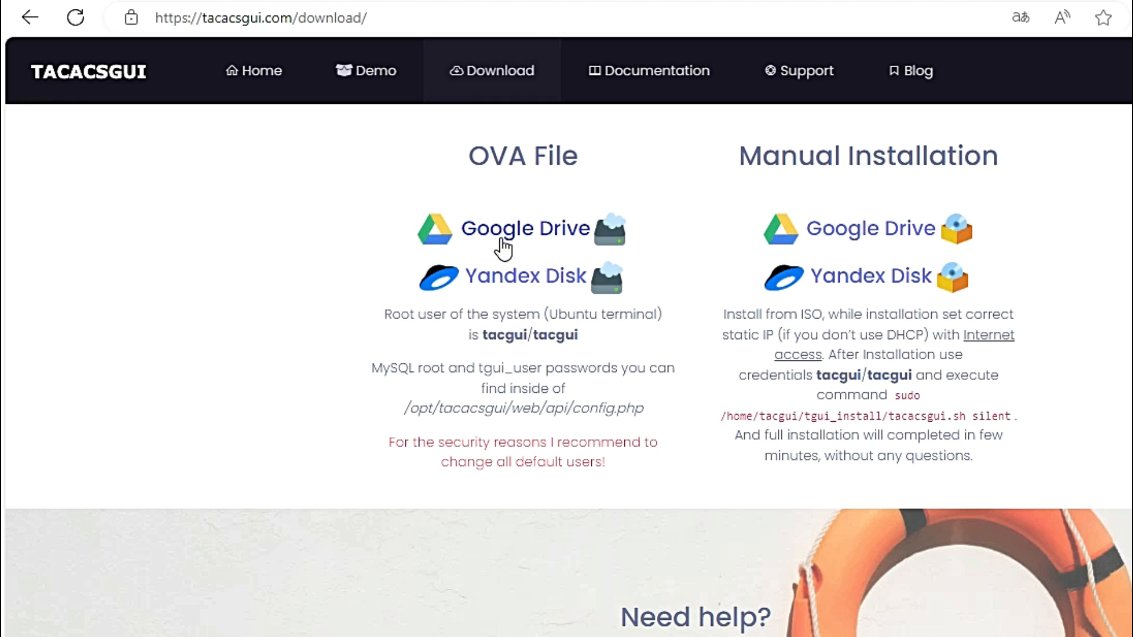
click(540, 234)
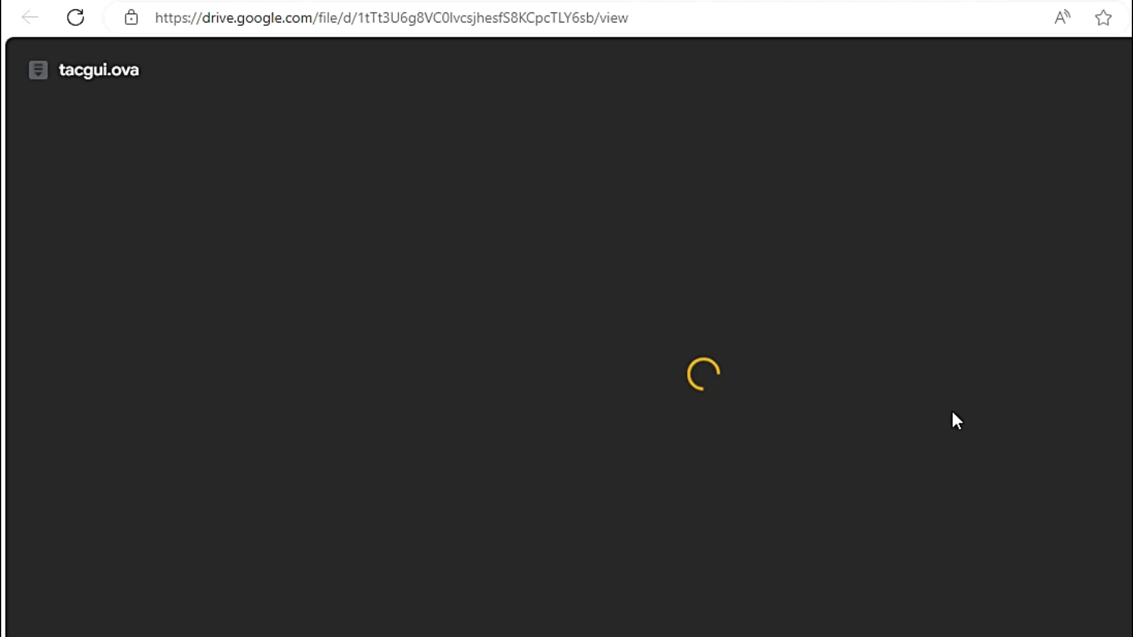
click(721, 397)
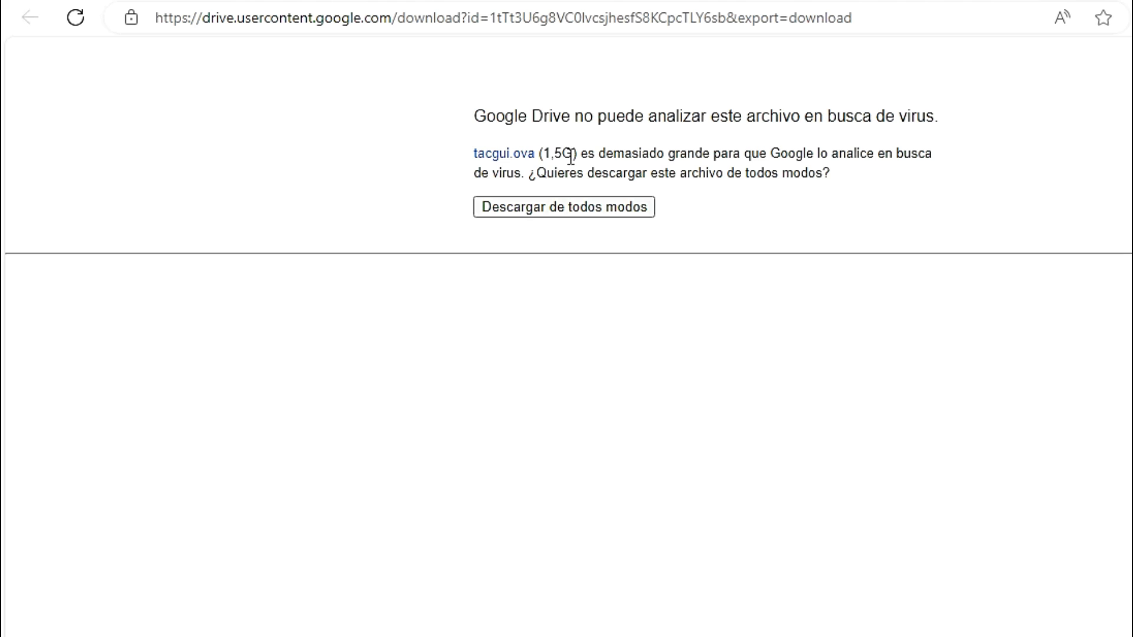
double_click(547, 154)
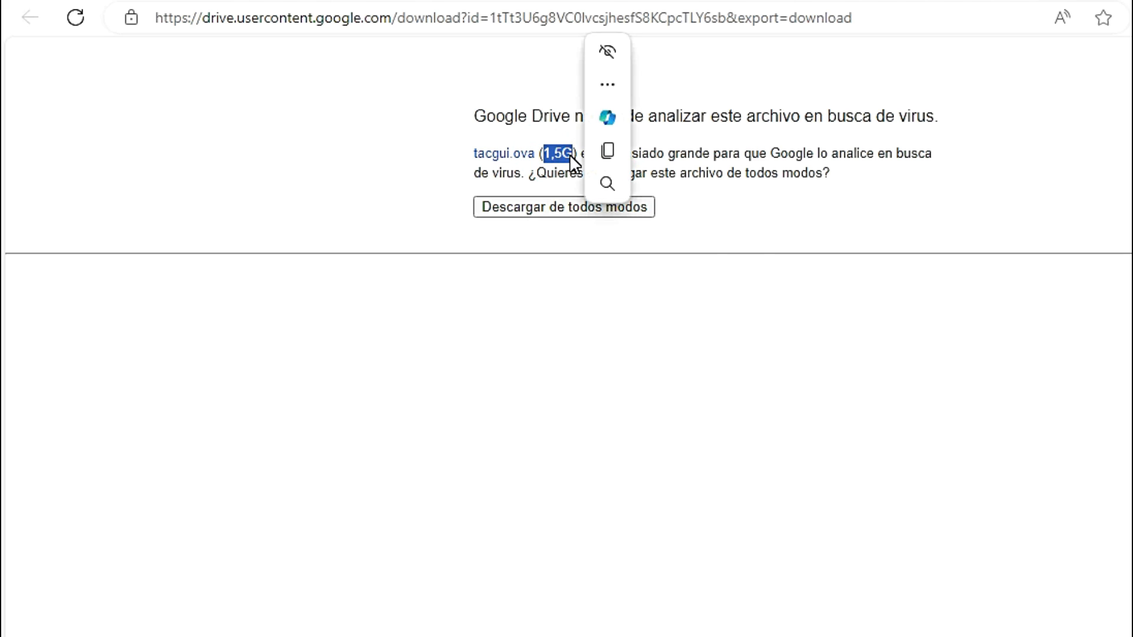
click(570, 156)
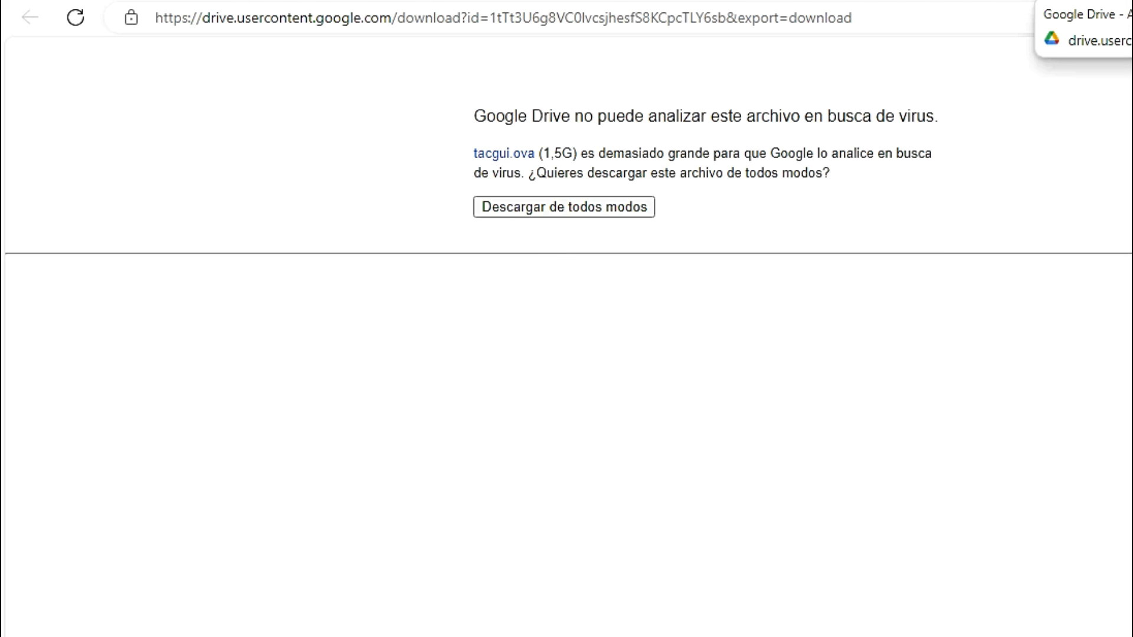
click(1128, 1)
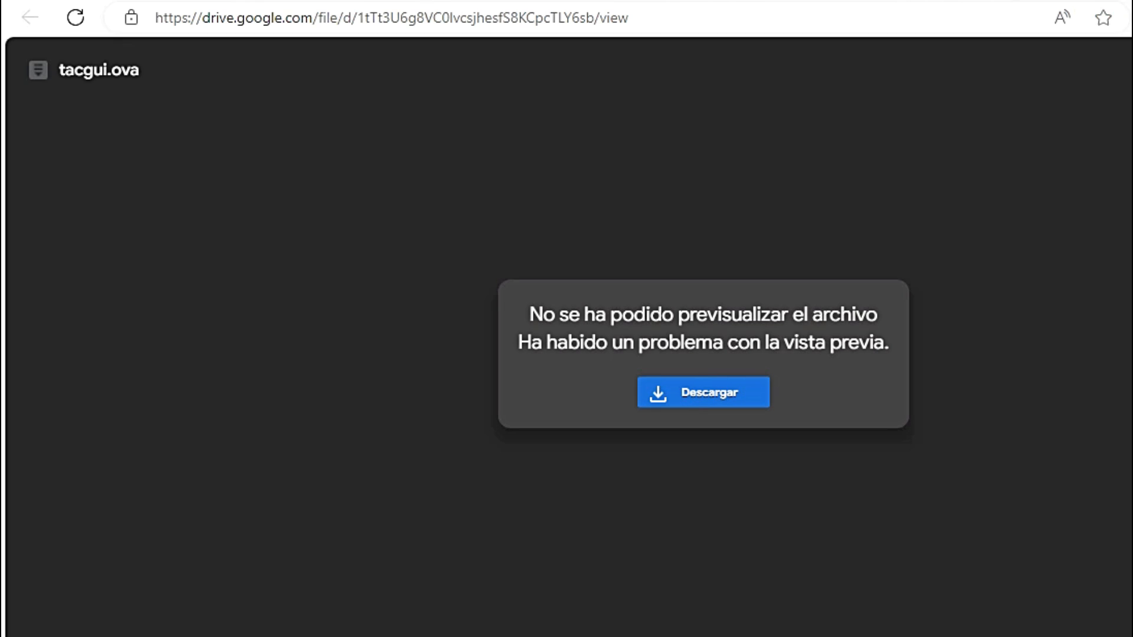
click(876, 1)
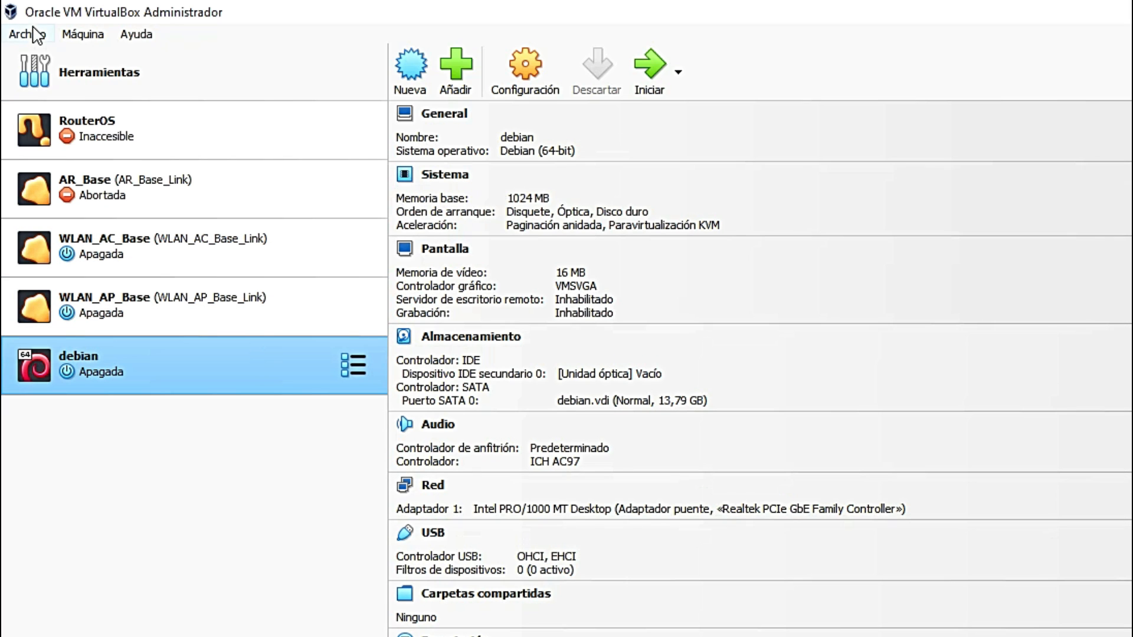
Step: Start the Importar servicio virtualizado wizard with the tacgui.ova appliance file
click(36, 33)
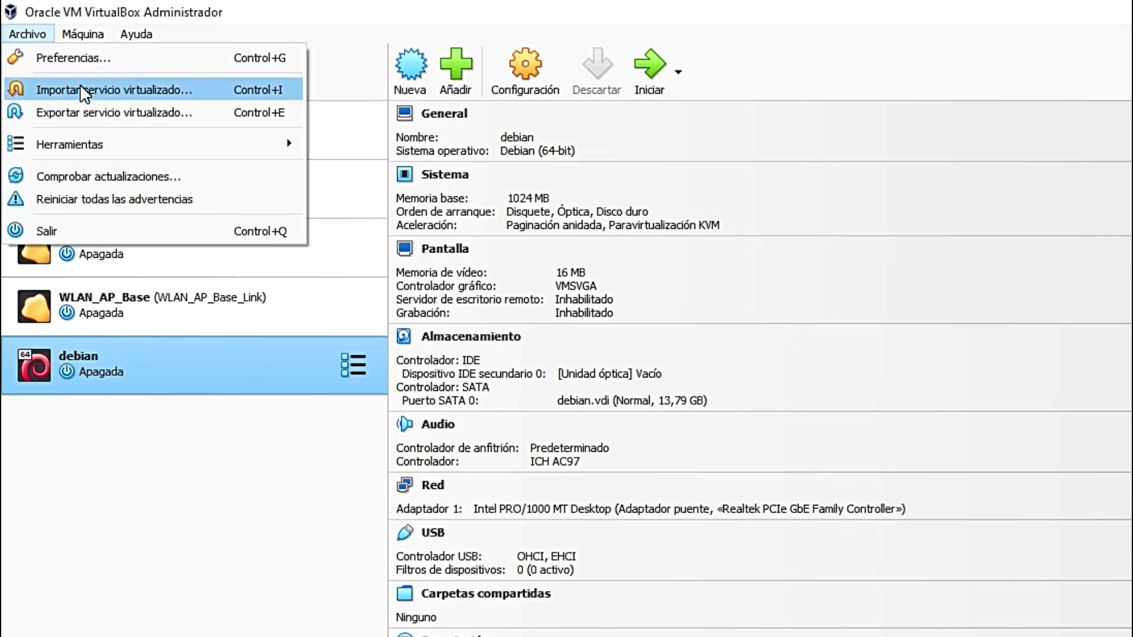
click(135, 92)
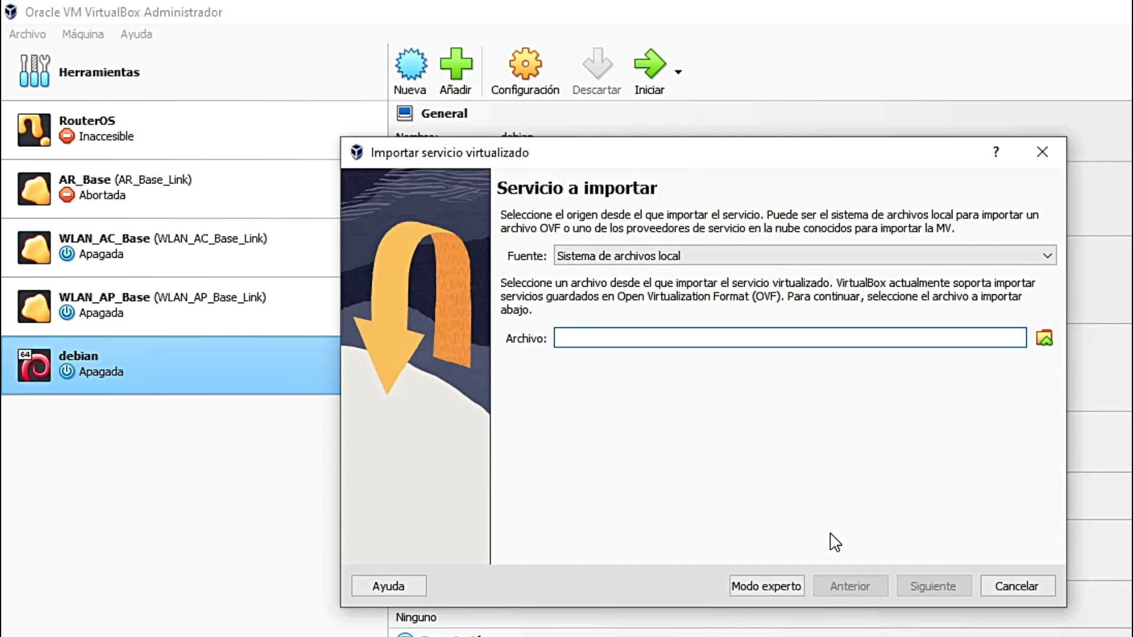
click(1043, 339)
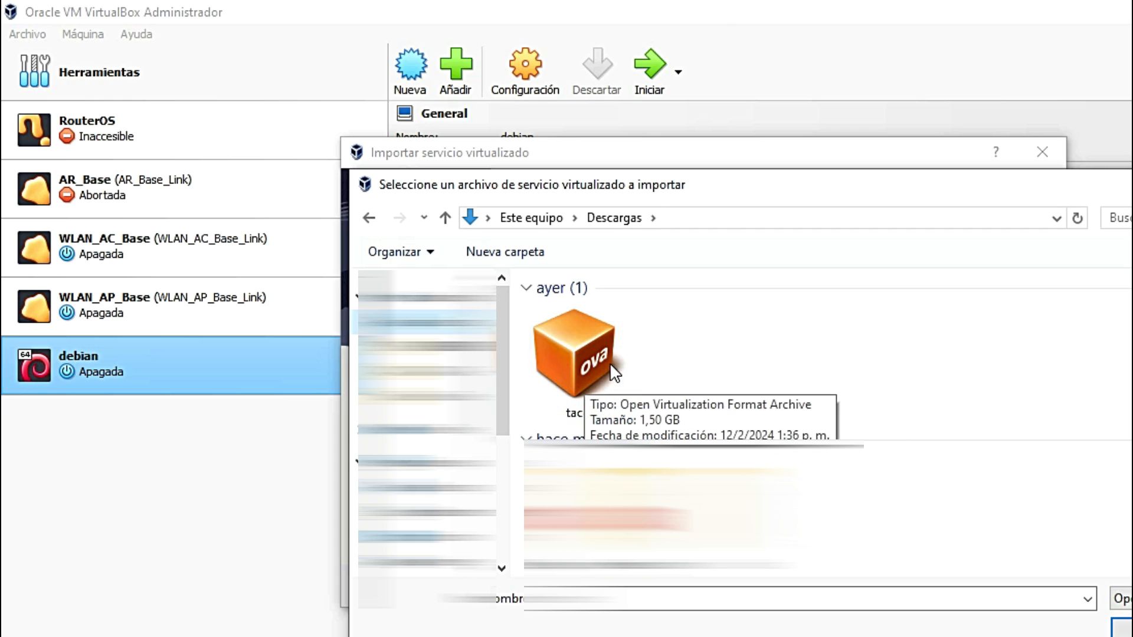
click(604, 350)
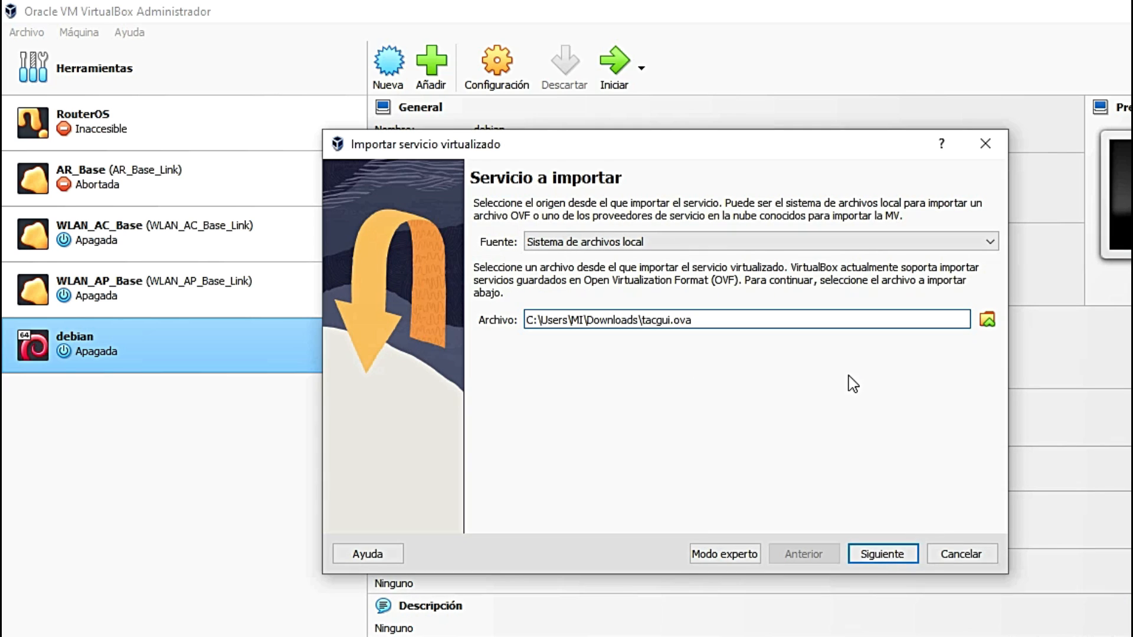
click(883, 557)
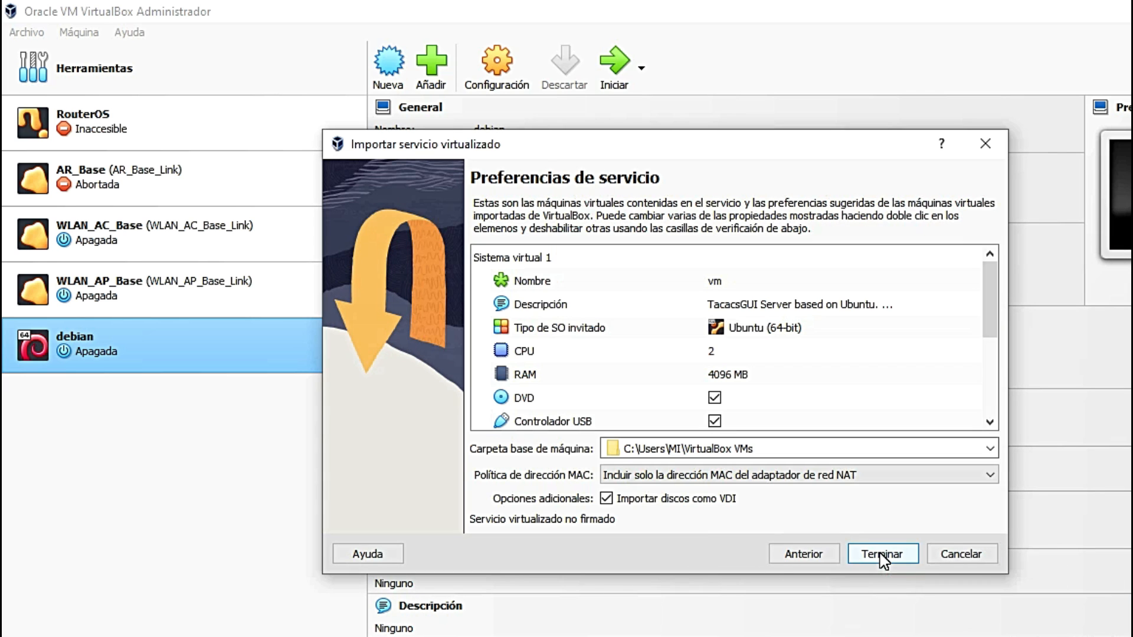
Step: Generate new MAC addresses for all network adapters and finish the import
scroll(667, 374, down, 3)
scroll(666, 374, up, 3)
mouse_move(708, 382)
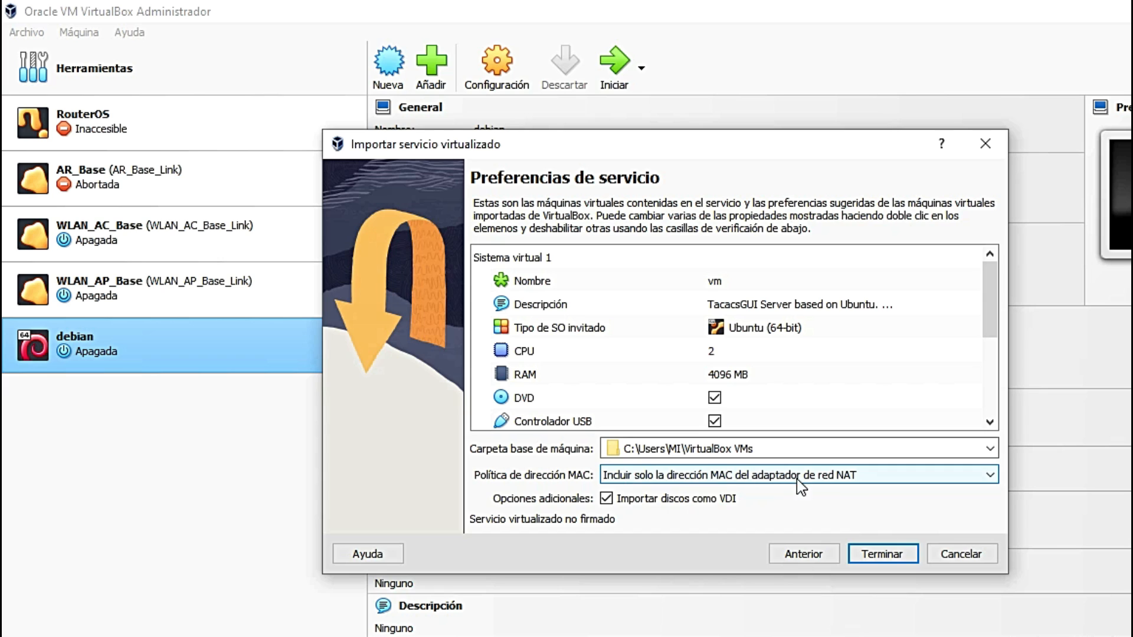
click(860, 476)
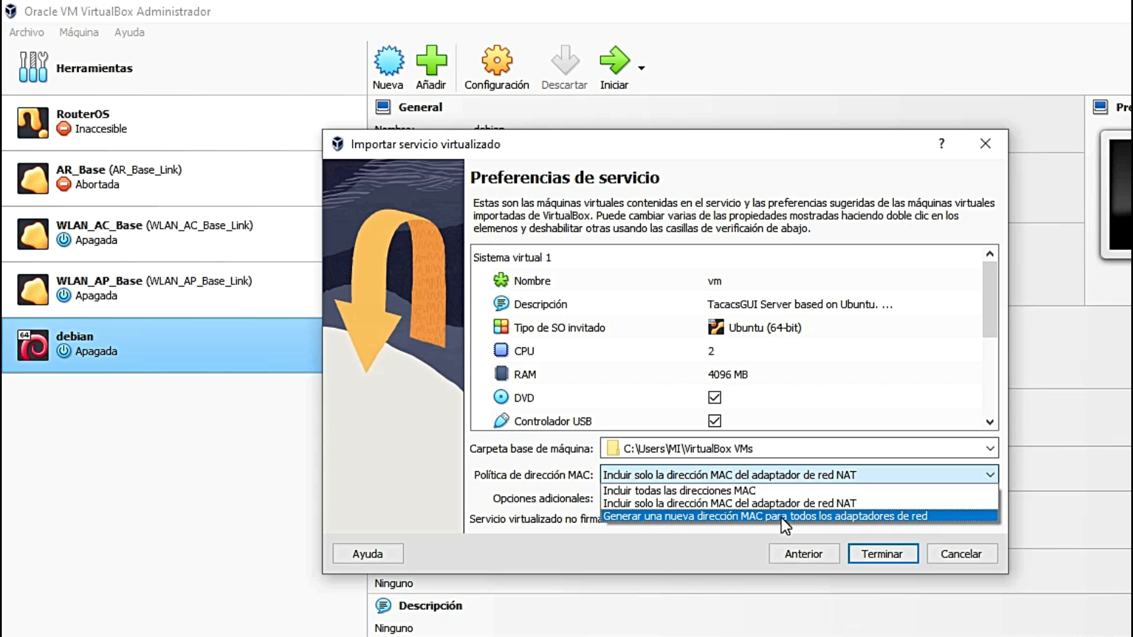
click(862, 522)
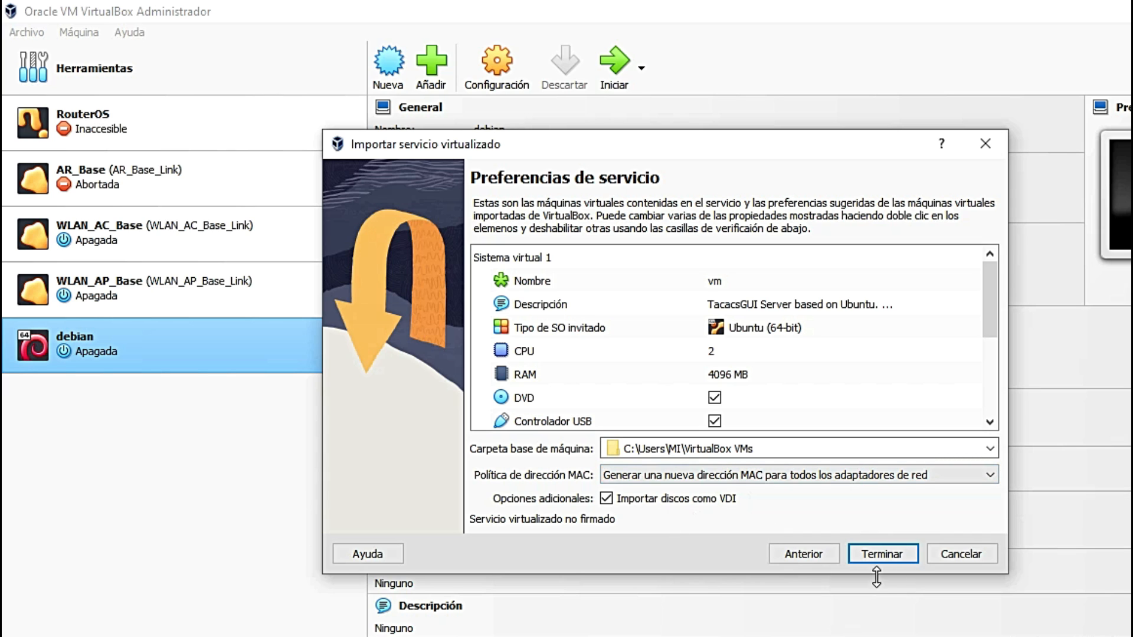
click(887, 555)
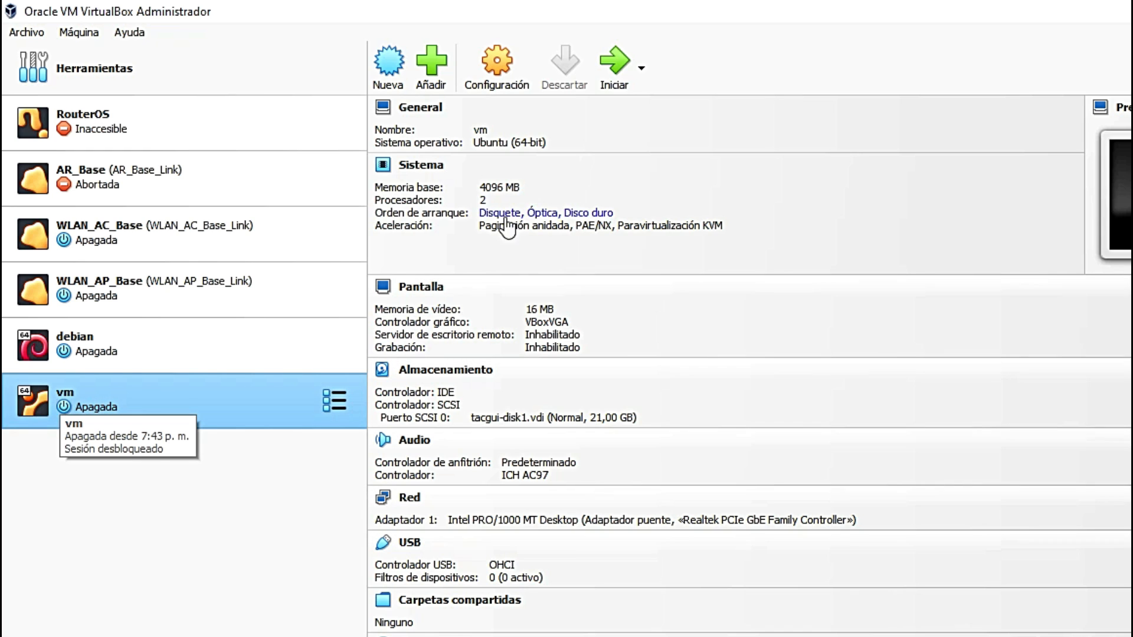
Step: Set vm's Adaptador 1 to Adaptador puente on Realtek PCIe GbE and save
click(512, 75)
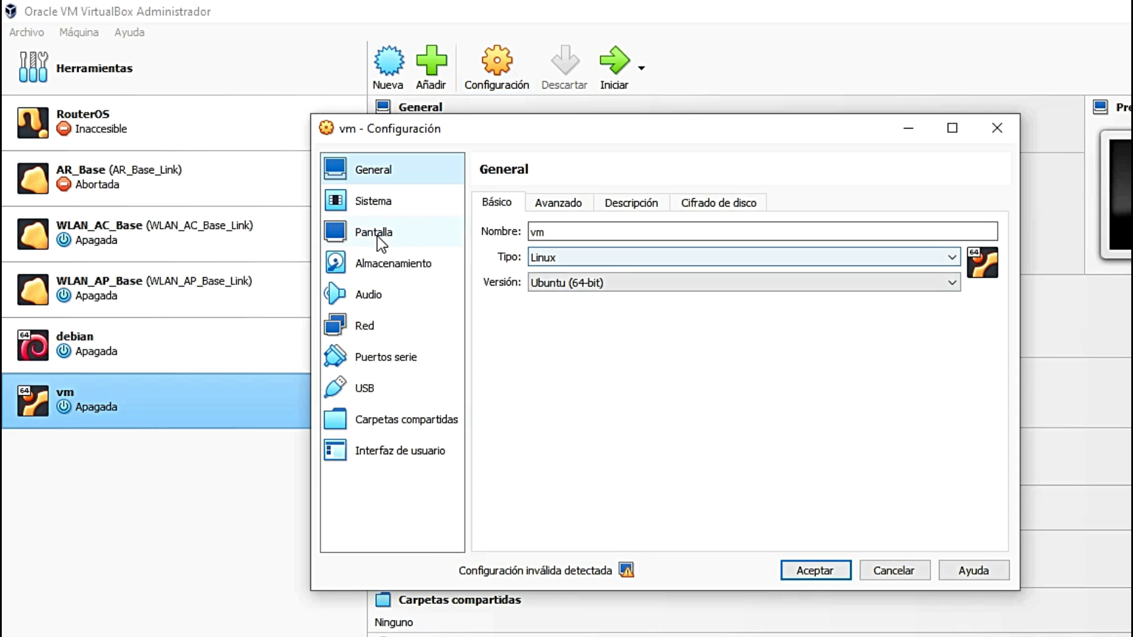
click(403, 326)
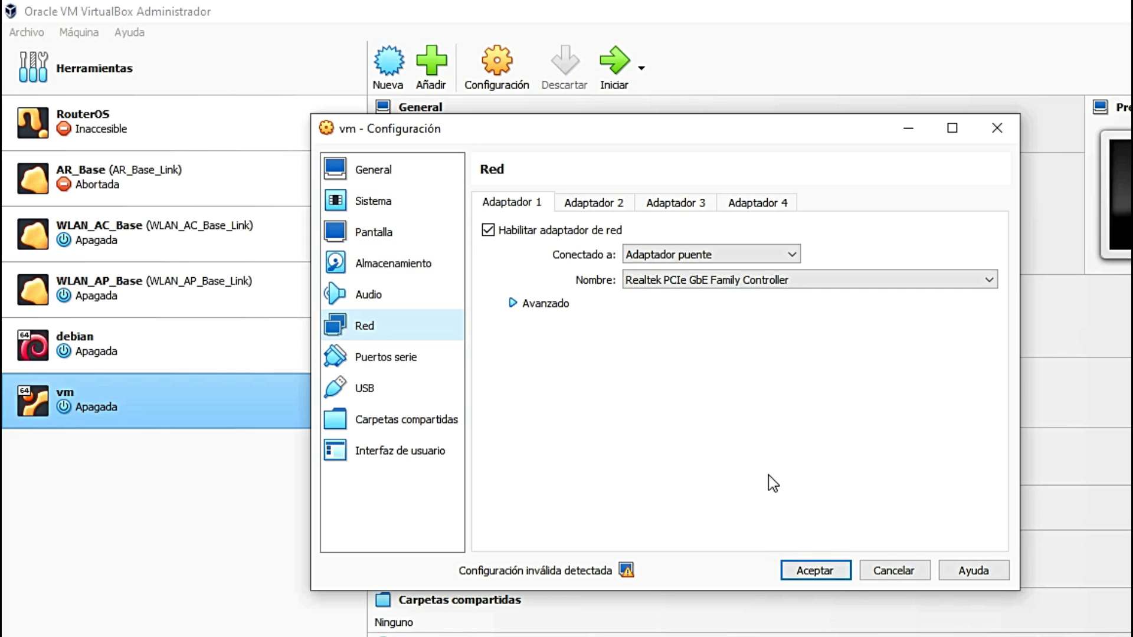
click(823, 575)
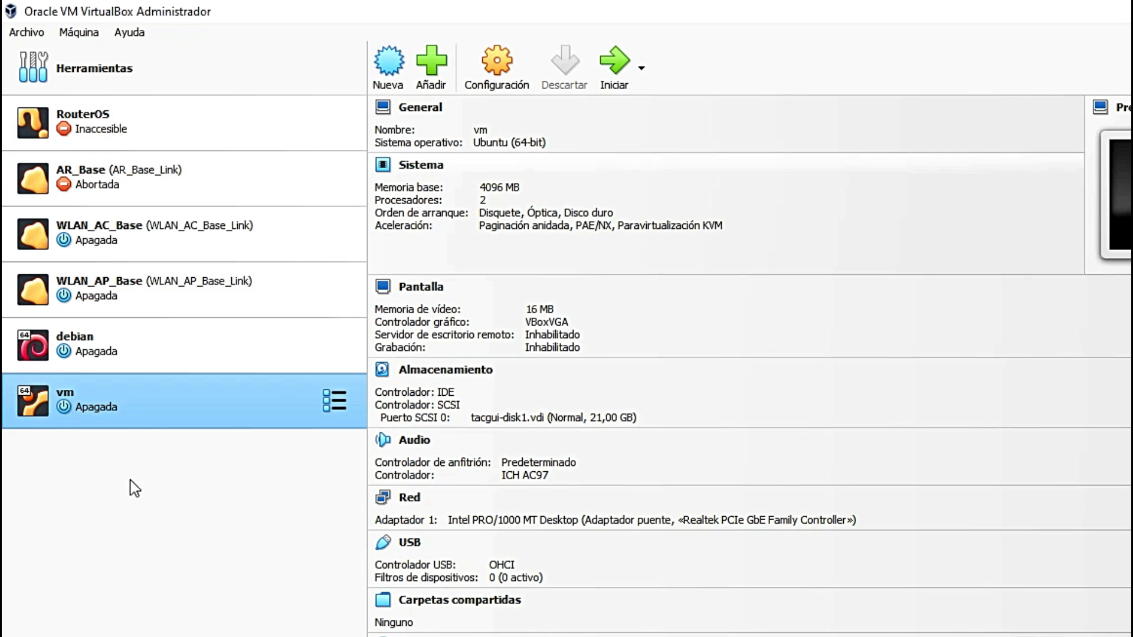
Step: Start the vm and move its console window to the left
click(620, 72)
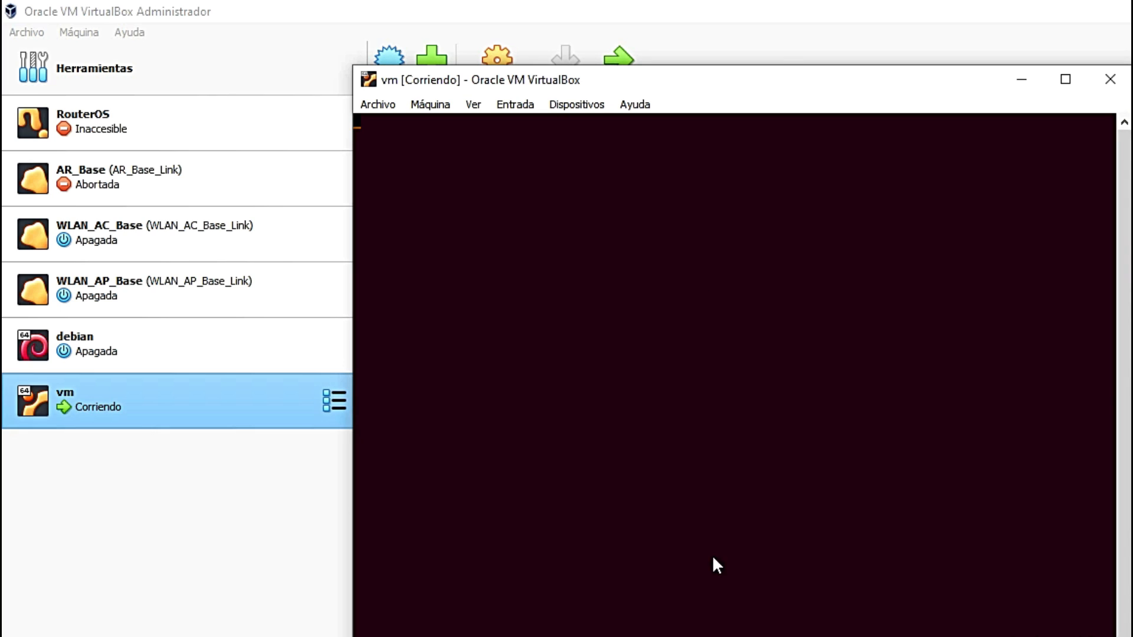
drag(782, 87, 608, 81)
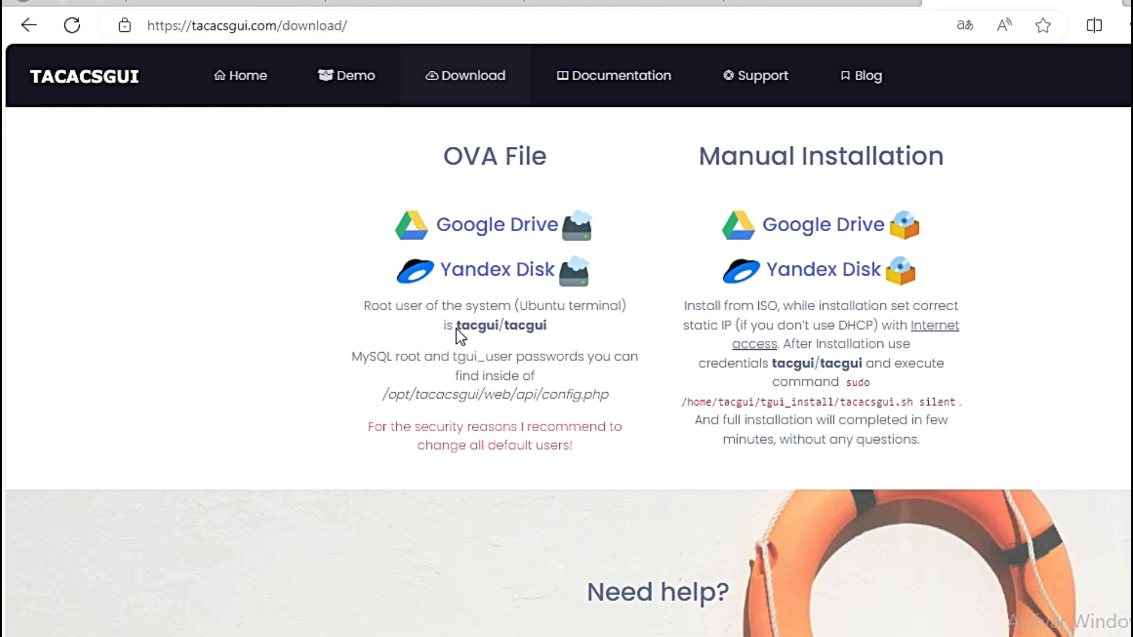
Step: Copy the default tacgui credentials and log into the vm as tacgui
drag(458, 325, 499, 325)
key(ctrl+c)
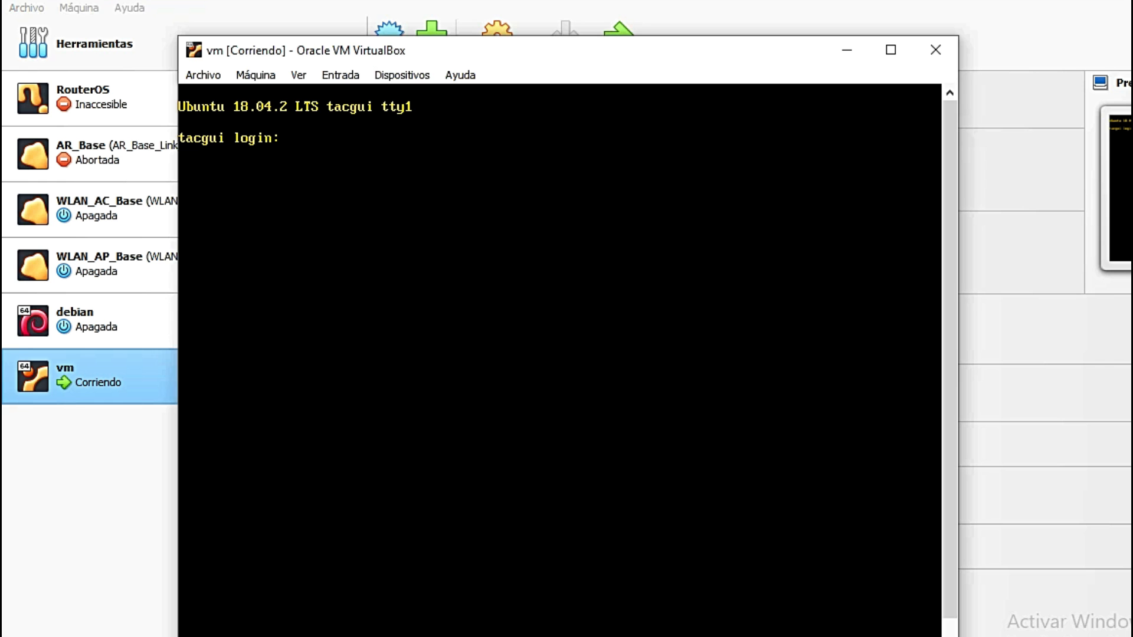
text(tacgui)
key(Return)
key(Return)
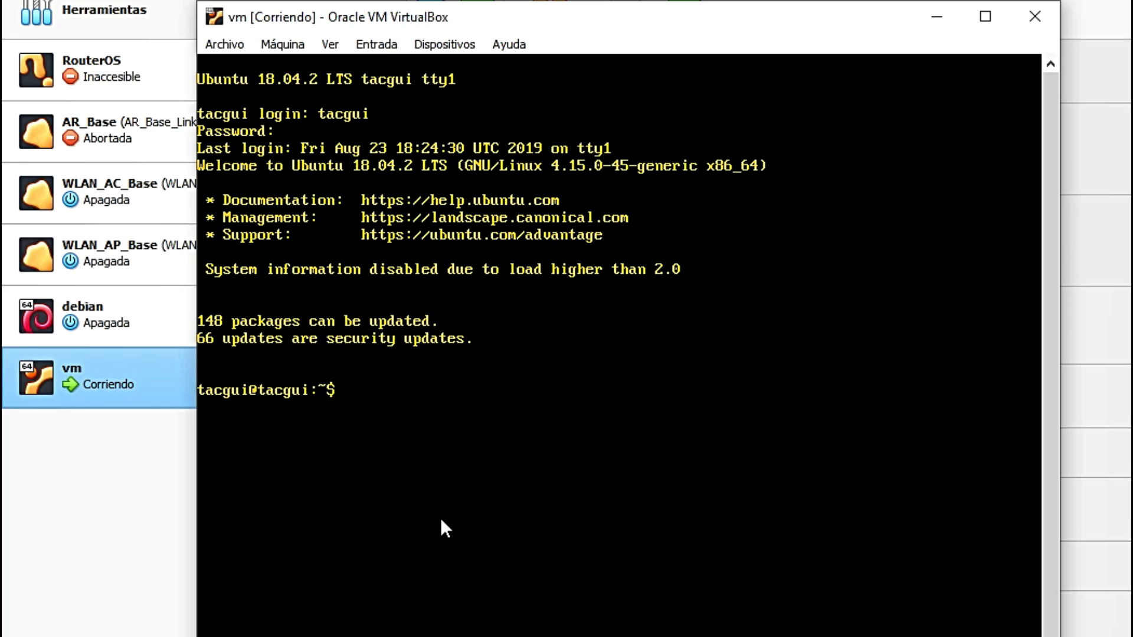
Step: Run sudo ifconfig and ip a to list the vm's network interfaces
text(if)
key(BackSpace)
key(BackSpace)
text(sudo ifconfig)
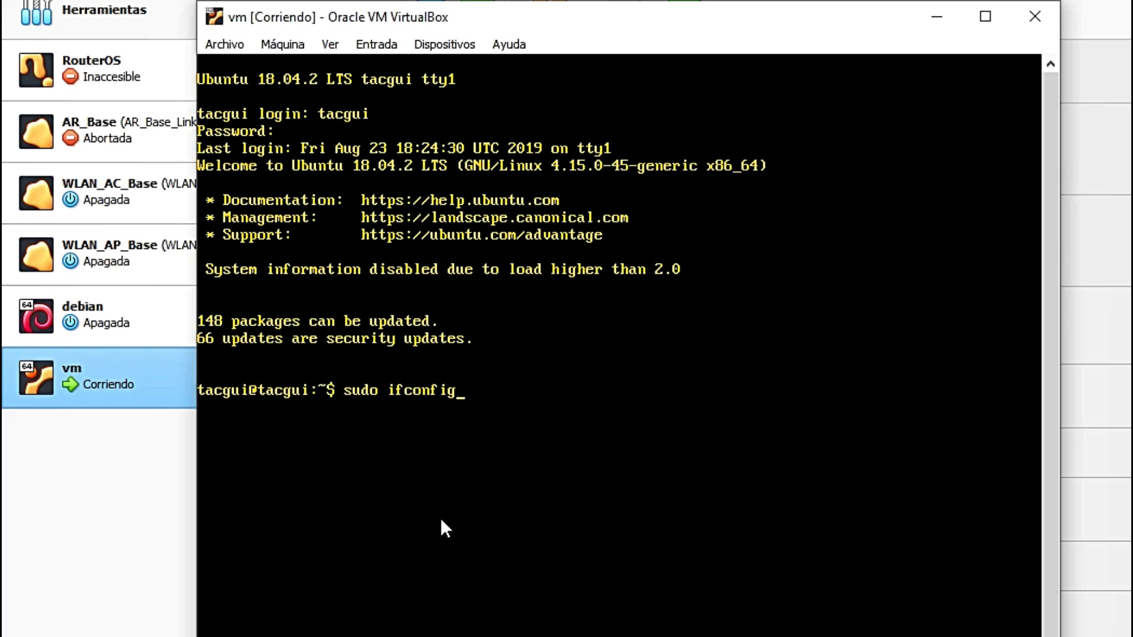
key(Return)
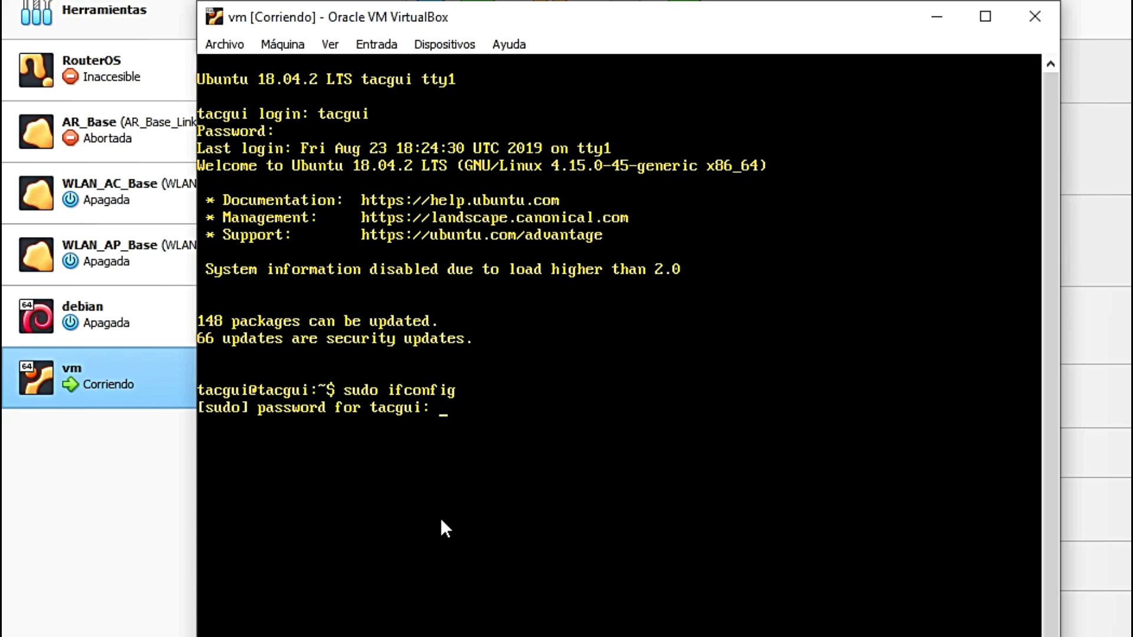
key(Return)
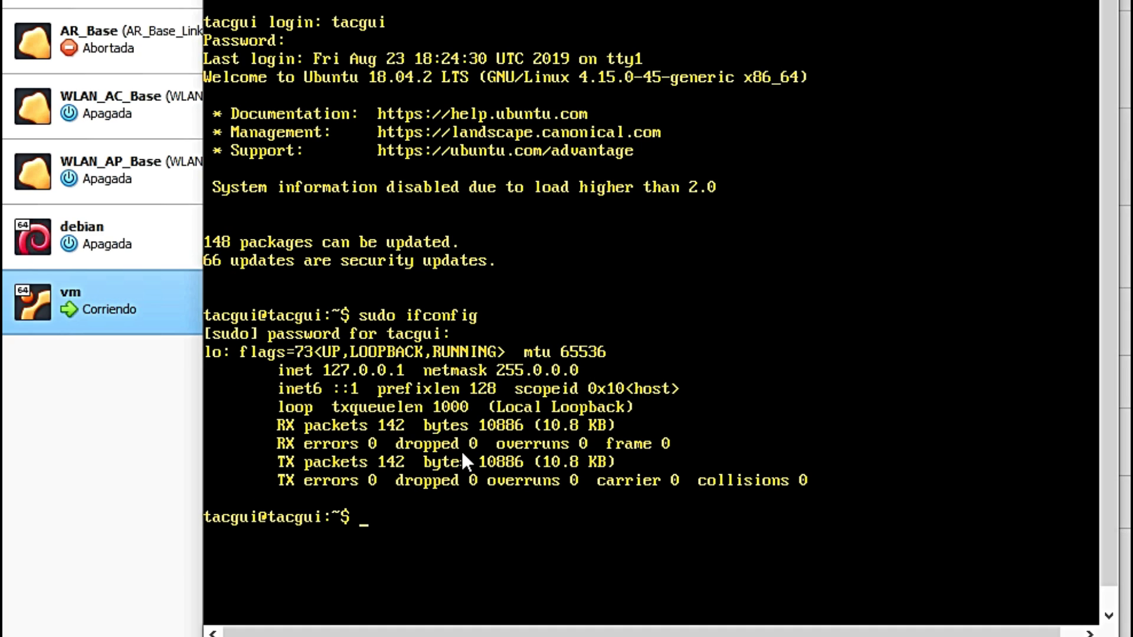
text(ip a)
key(Return)
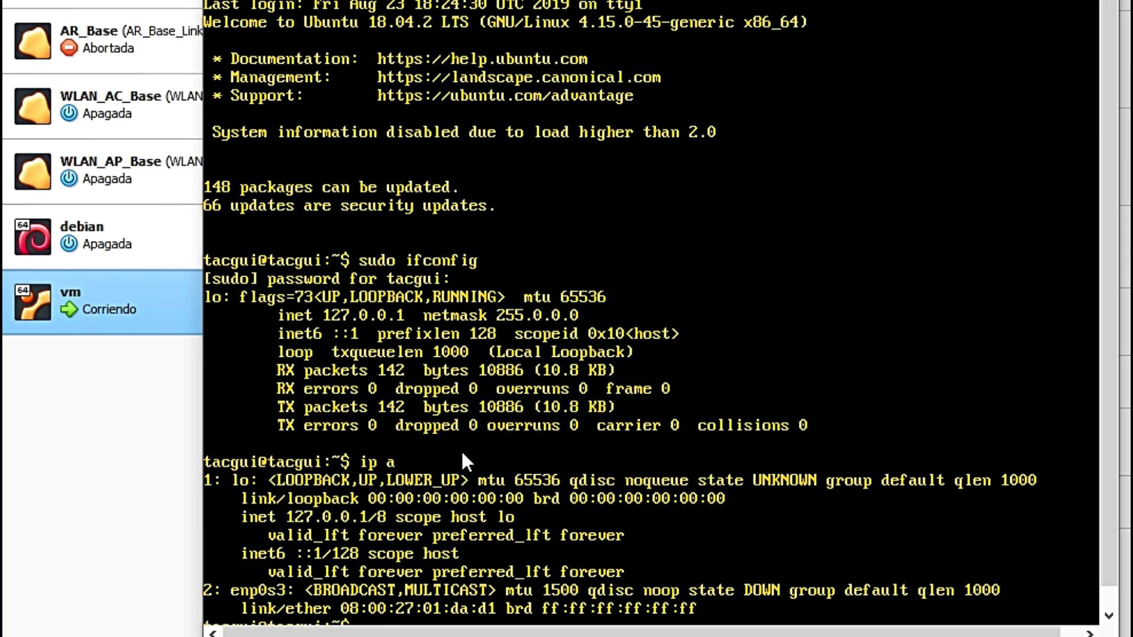
scroll(609, 525, down, 2)
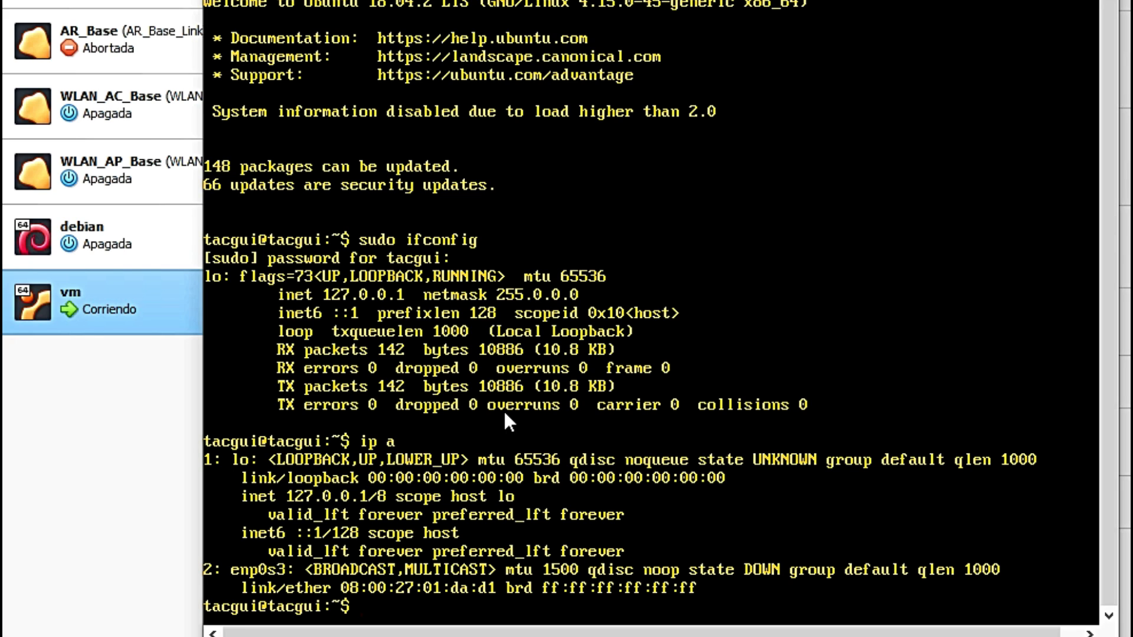
Step: Get a root shell with sudo su after plain su fails
text(u)
key(Return)
key(Return)
text(sudo su)
key(Return)
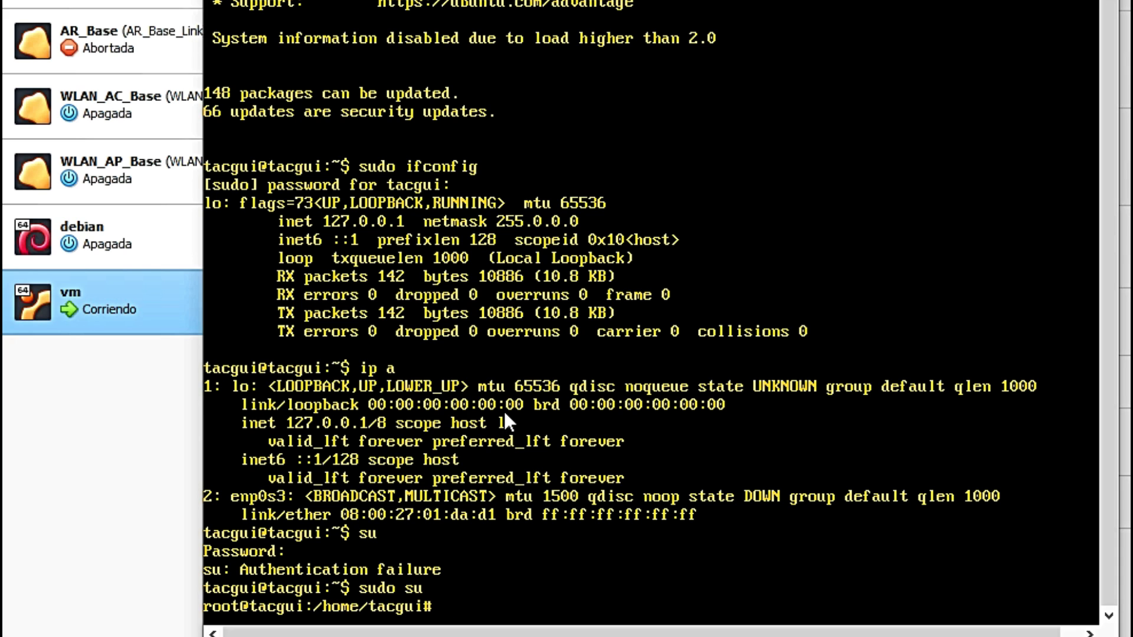
Step: Change to /etc/netplan/ and list it to find 01-netcfg.yaml
text(cd /etc/netplan/)
key(Return)
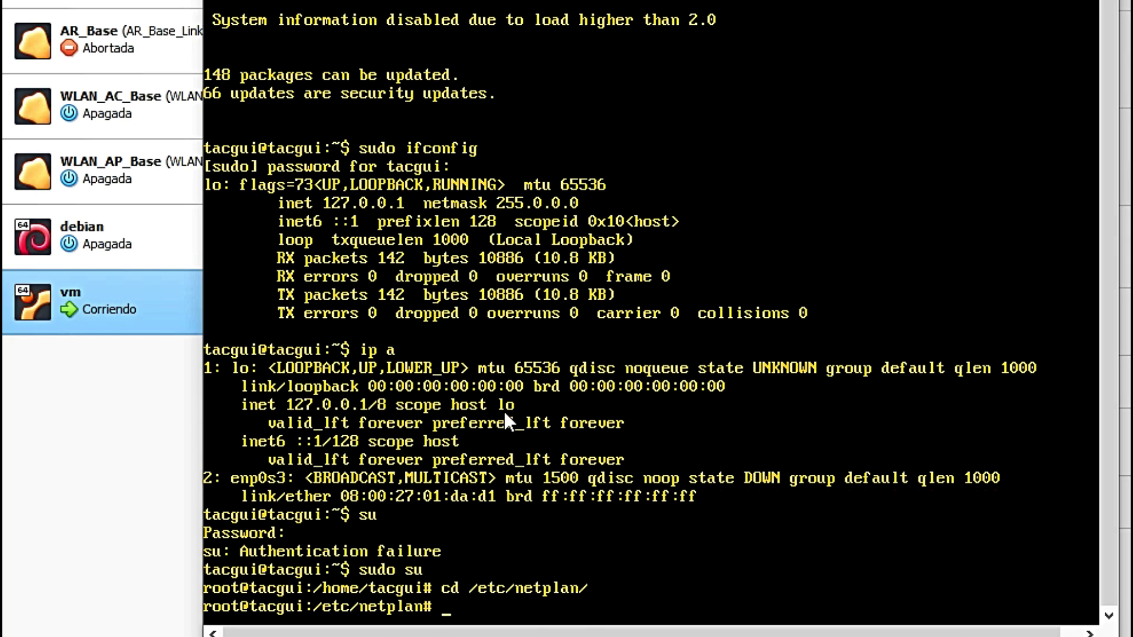
text(ls)
key(Return)
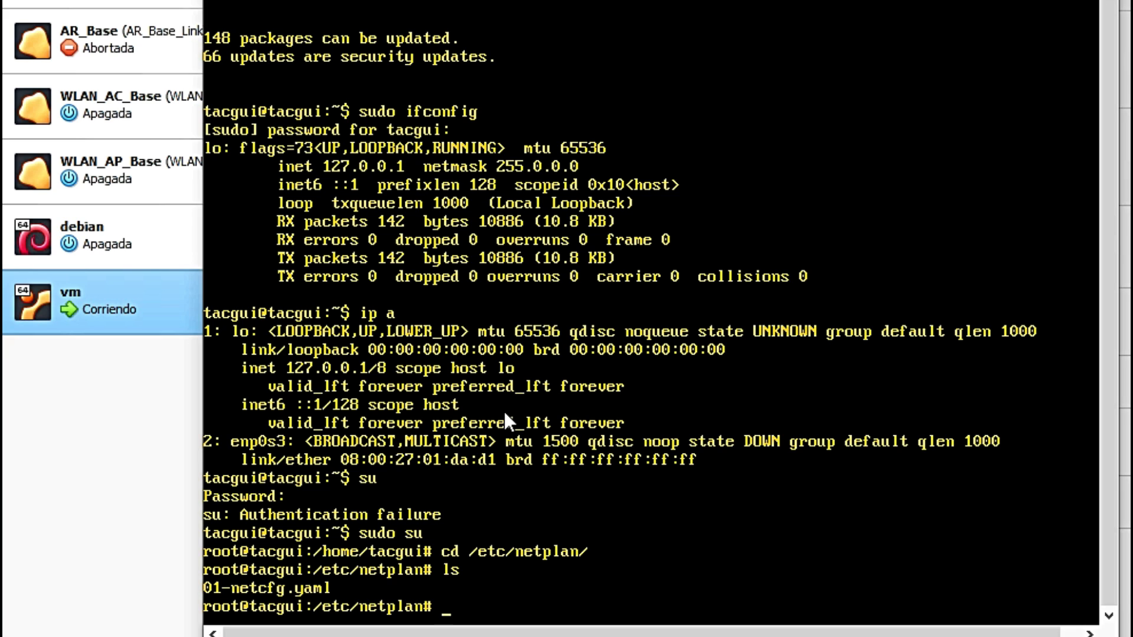
text(nano)
Step: Open 01-netcfg.yaml in nano using tab completion
text(01)
key(Tab)
key(Return)
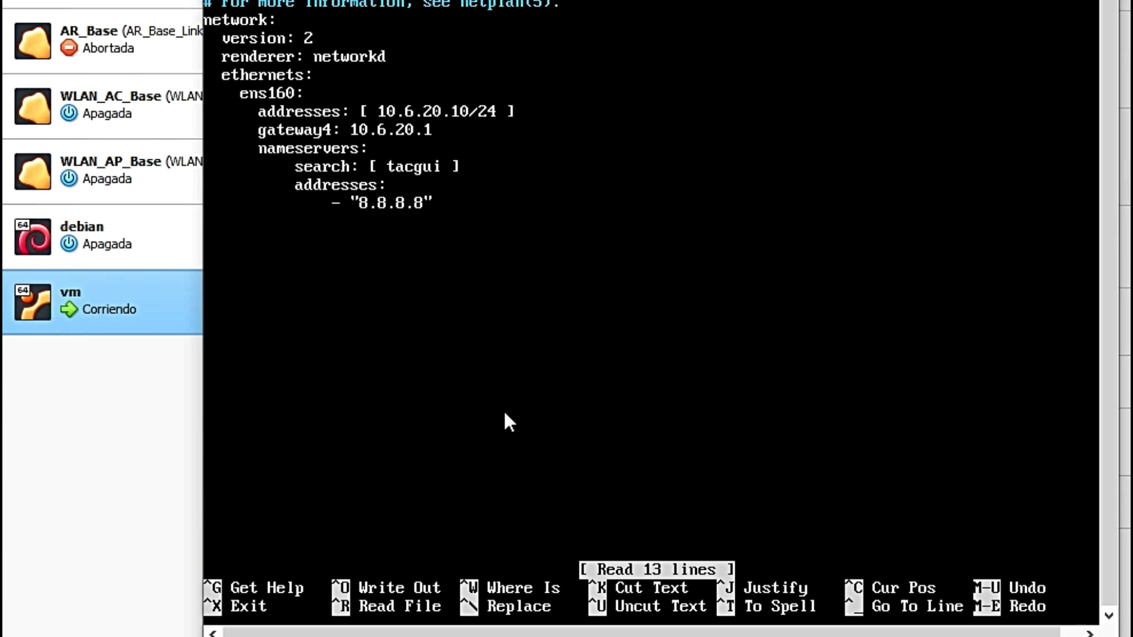
Step: Rename interface ens160 to enp0s3 and start erasing the old 10.6.20.10 address
key(Down)
key(Down)
key(Down)
key(Down)
key(Down)
key(Down)
key(Right)
key(Right)
key(Right)
key(Right)
key(Right)
key(Right)
key(Right)
key(Right)
key(Right)
key(Right)
key(BackSpace)
key(BackSpace)
key(BackSpace)
key(BackSpace)
text(p0s3)
key(Right)
key(Right)
key(Right)
key(Right)
key(Right)
key(Right)
key(Right)
key(Right)
key(Right)
key(Right)
key(Right)
key(Right)
key(Right)
key(Right)
key(Right)
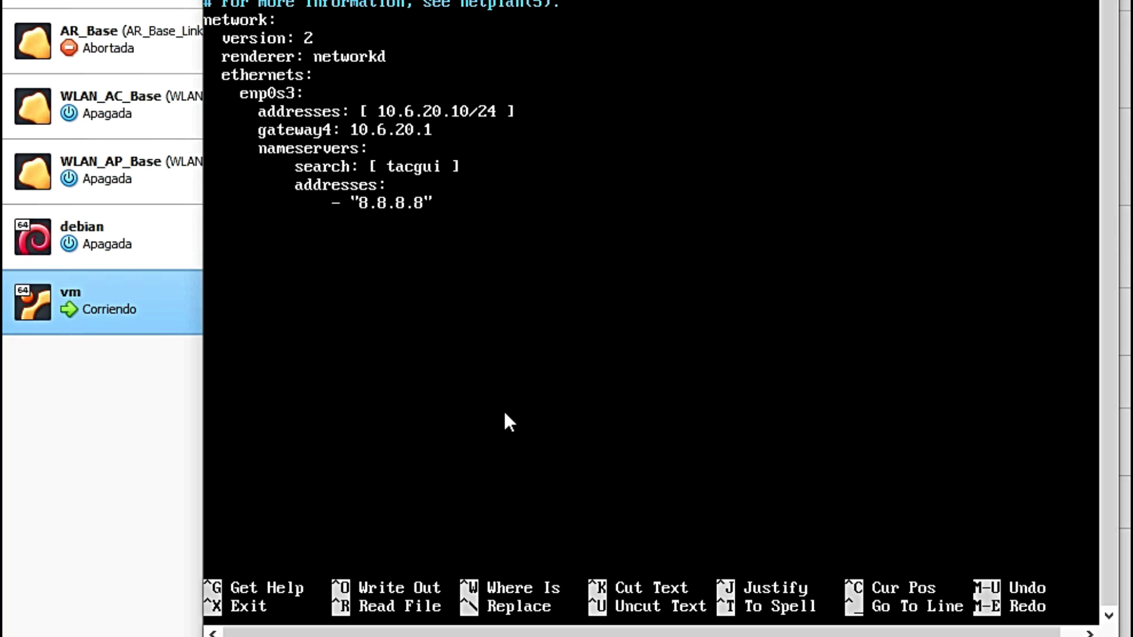
key(Right)
key(BackSpace)
key(BackSpace)
key(BackSpace)
key(BackSpace)
key(BackSpace)
key(BackSpace)
key(BackSpace)
key(BackSpace)
key(BackSpace)
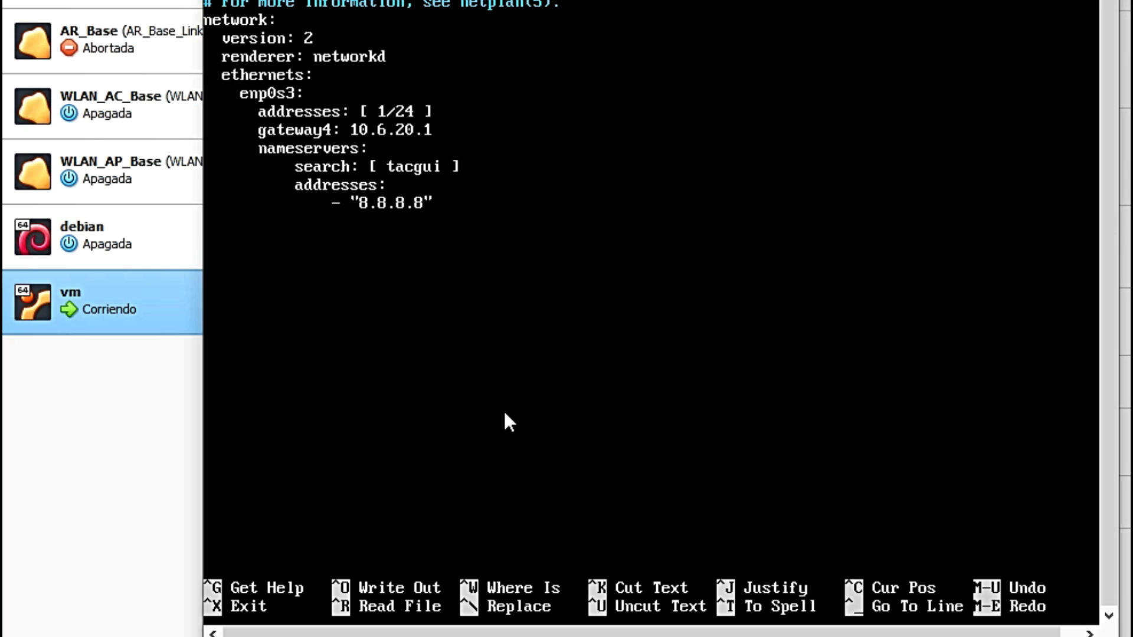
Step: Enter address 192.168.250.21 before /24 and replace gateway4 with 192.168.250.1
text(92.168.250.)
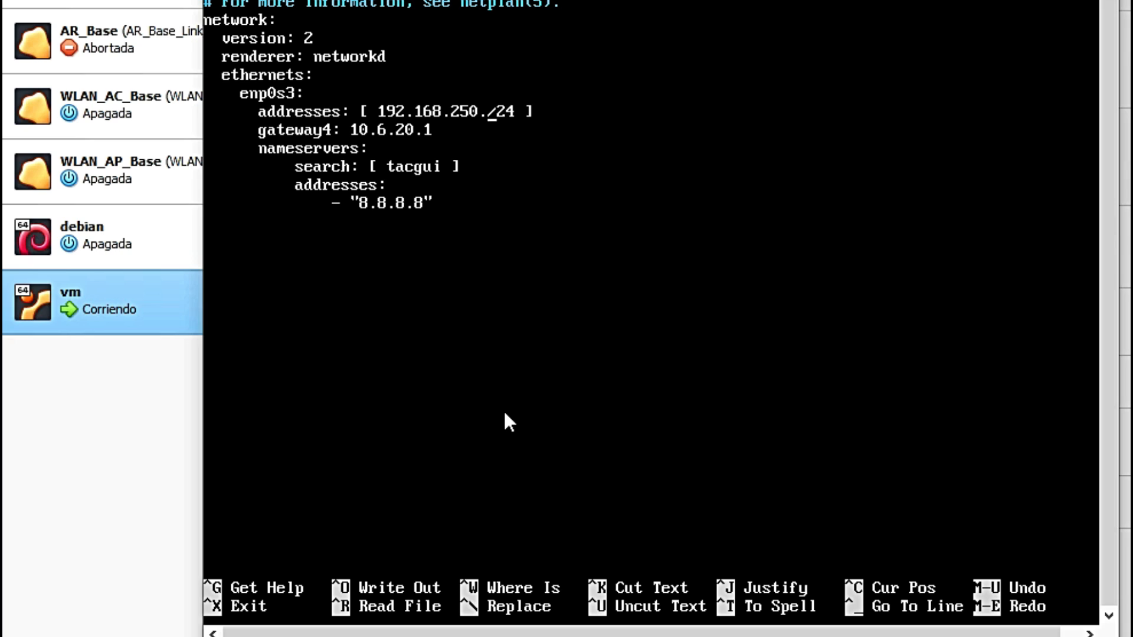
text(21)
key(BackSpace)
key(BackSpace)
key(BackSpace)
key(BackSpace)
key(BackSpace)
key(BackSpace)
key(BackSpace)
key(BackSpace)
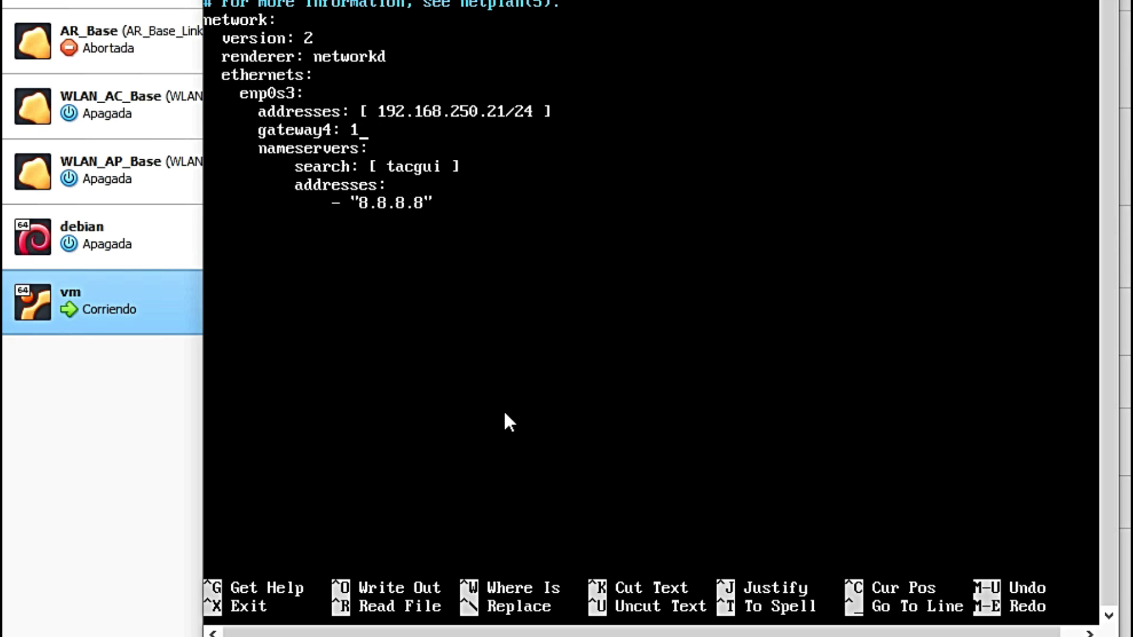
text(92.168.250.1)
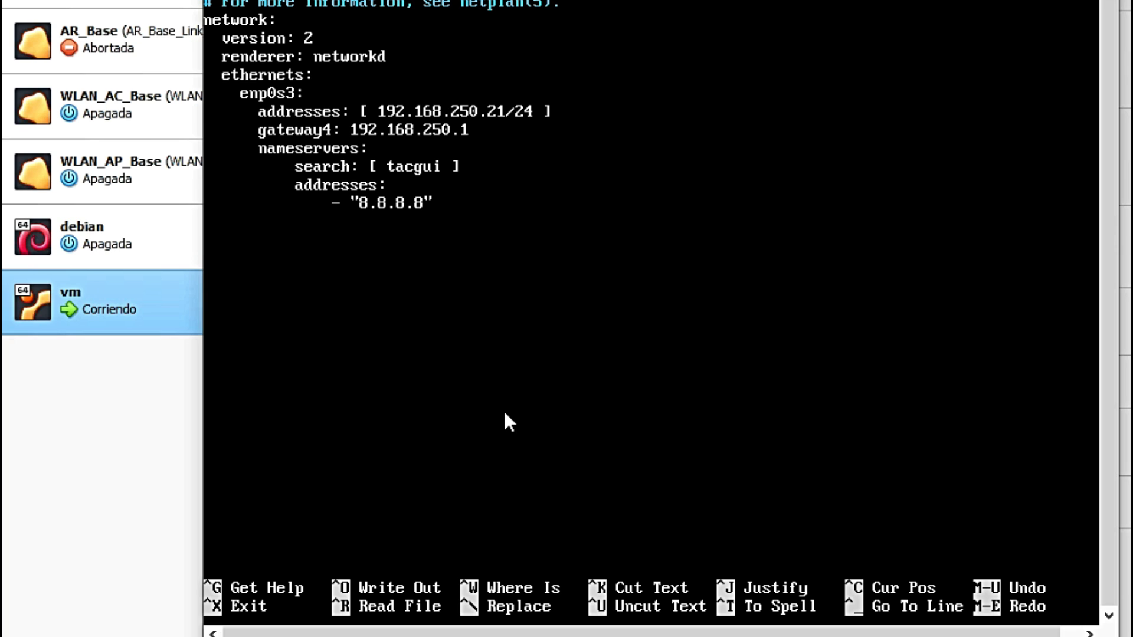
Step: Save the edited 01-netcfg.yaml and exit nano
key(ctrl+x)
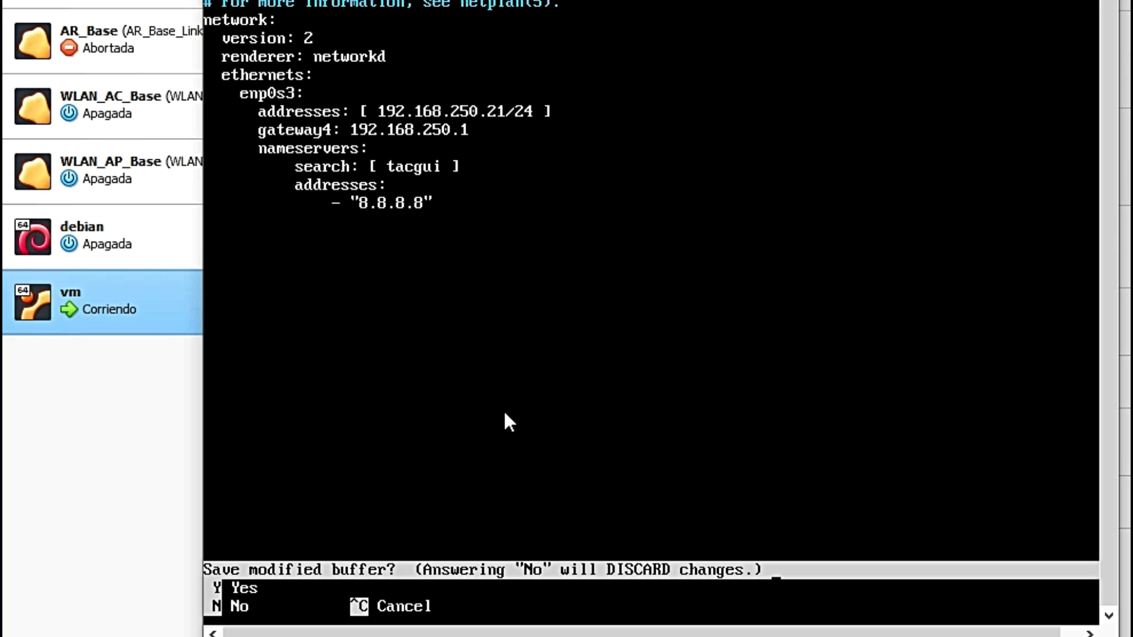
key(y)
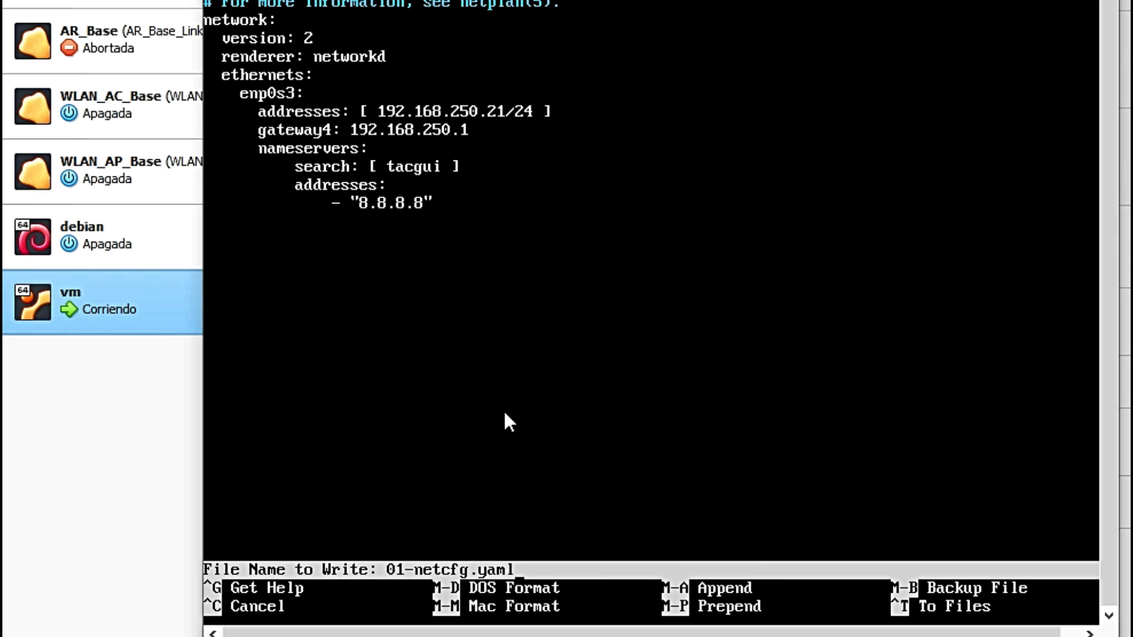
key(Return)
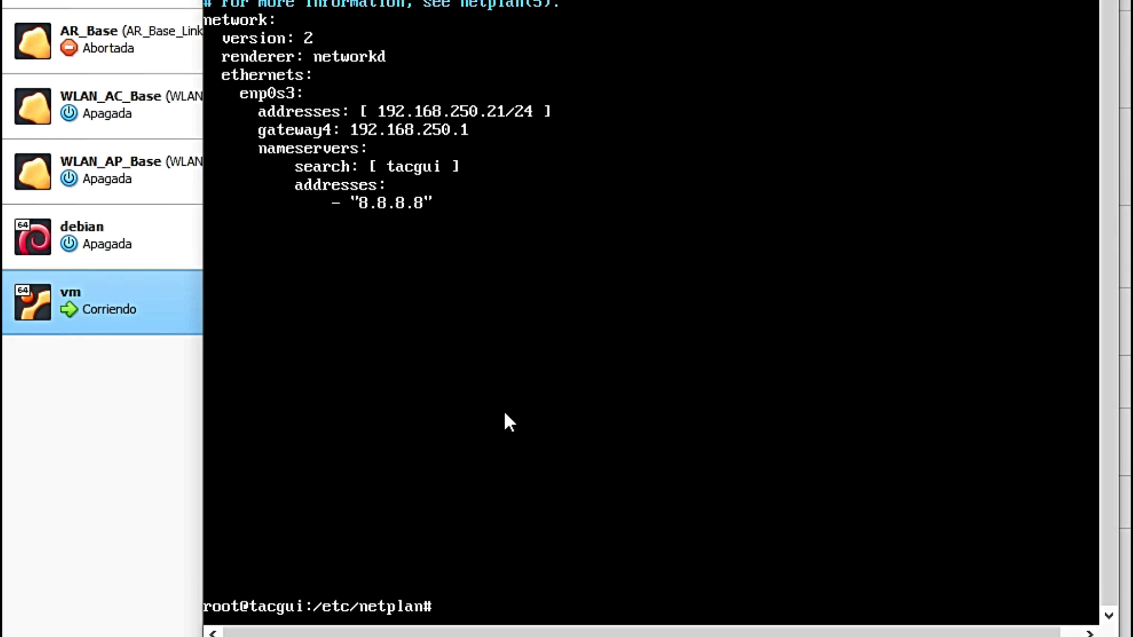
Step: Go up to the root directory and check the interfaces with ifconfig and ip a
text(cd ..)
key(Return)
text(cd ..)
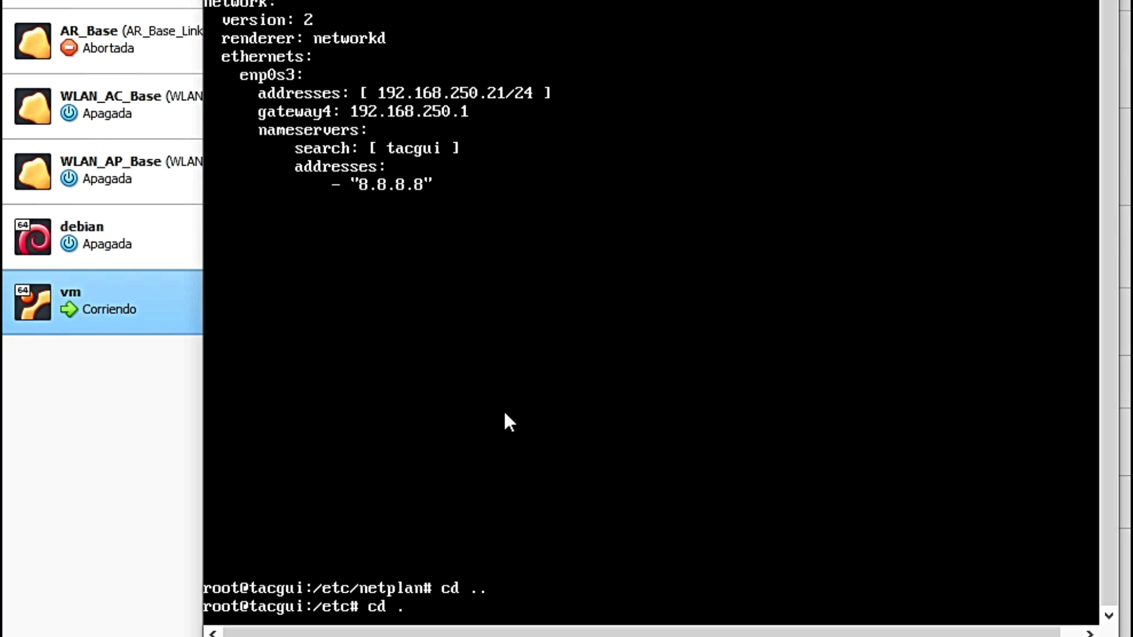
key(Return)
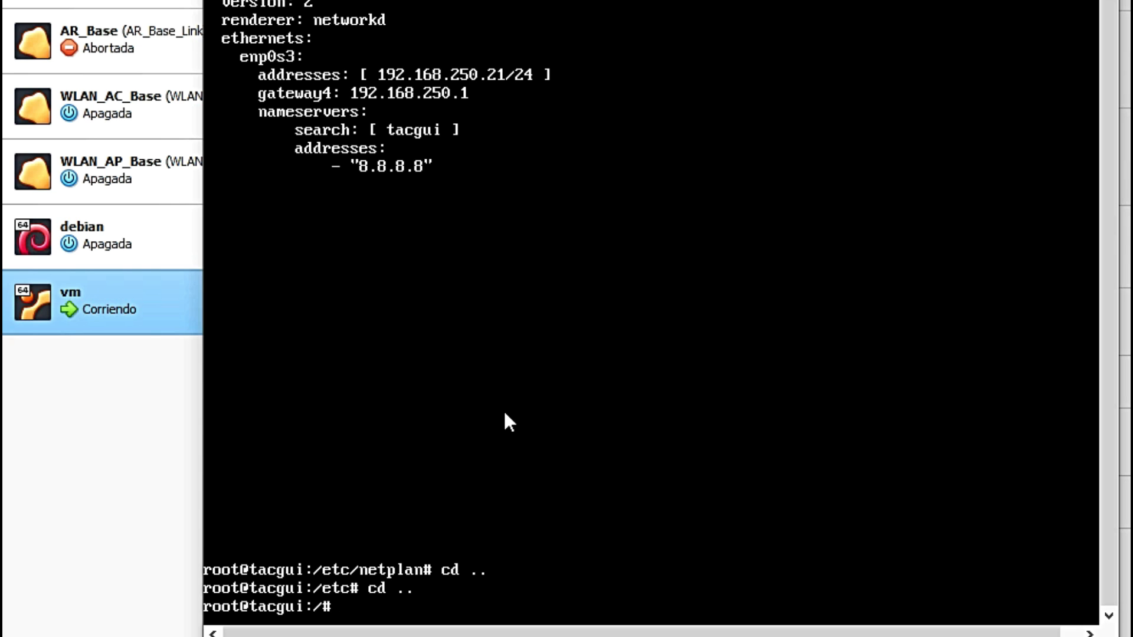
text(ifconfig)
key(Return)
text(ip a)
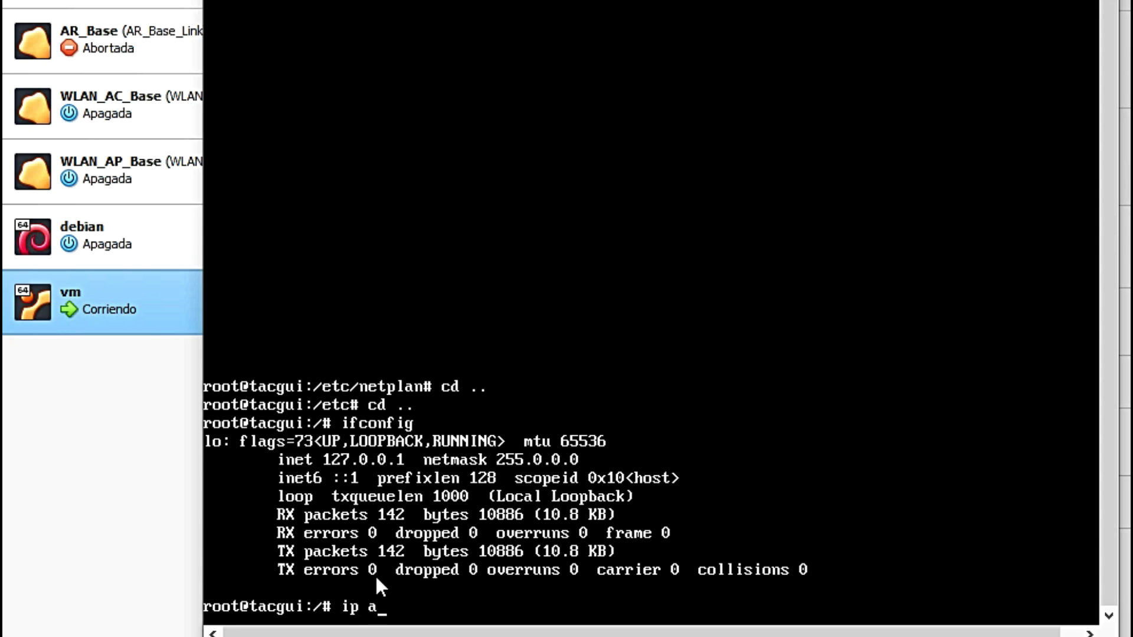
key(Return)
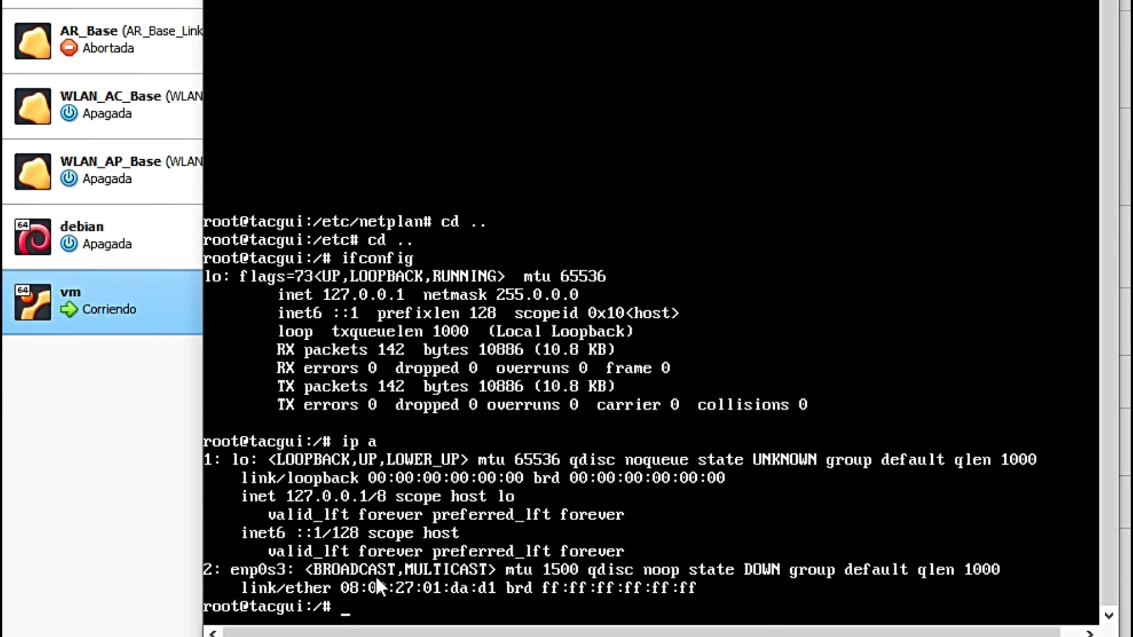
Step: Restart the tacgui virtual machine and confirm the reset
click(289, 19)
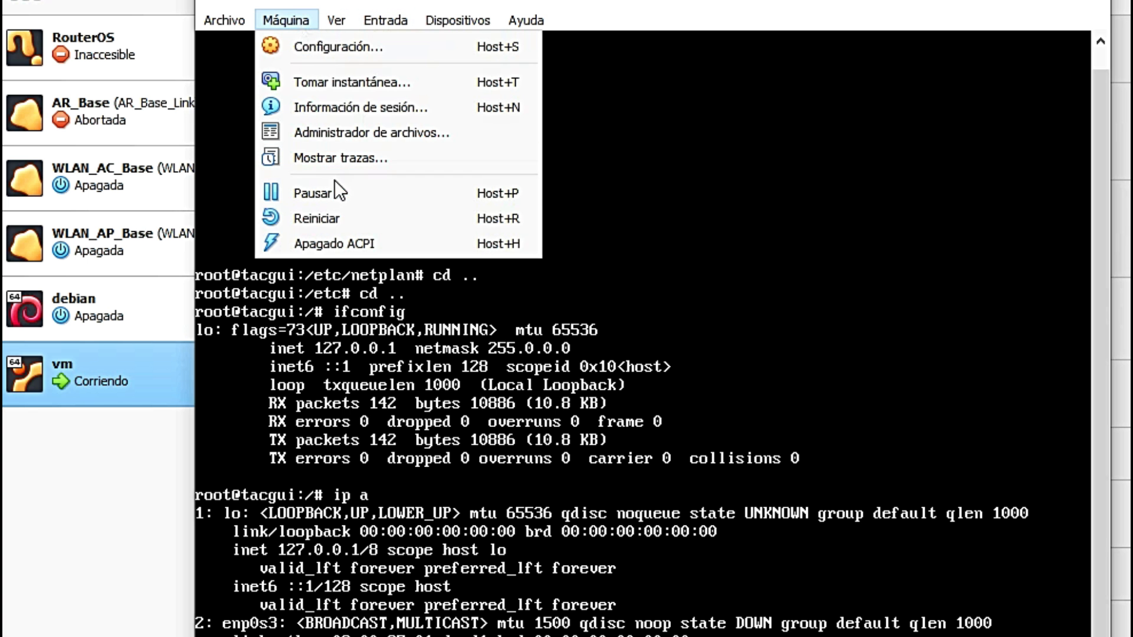
click(319, 218)
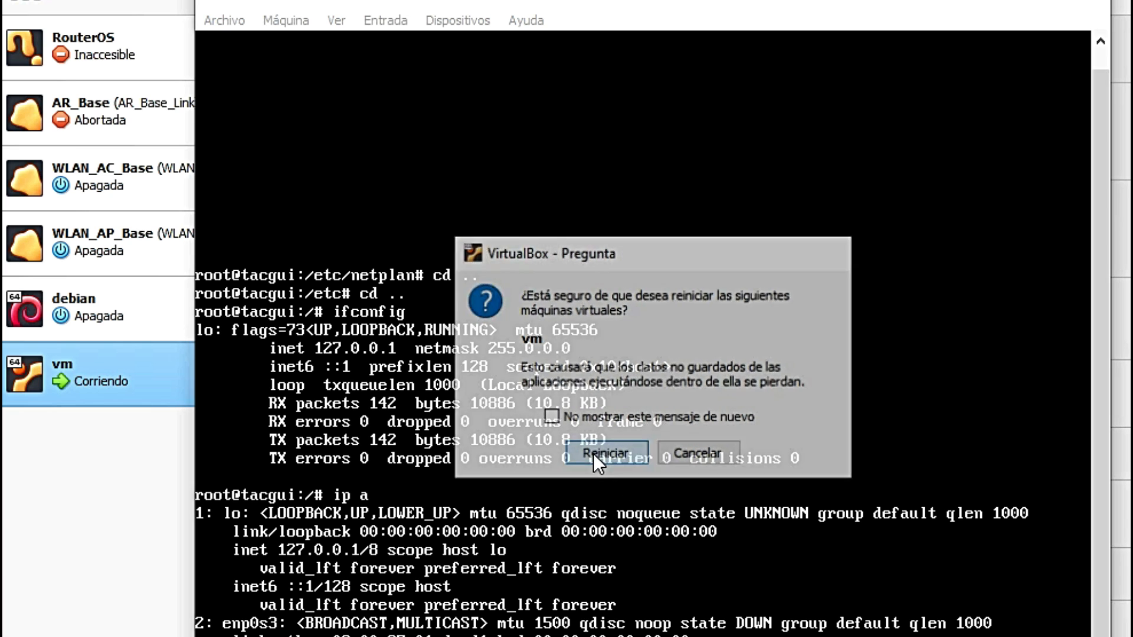
click(592, 453)
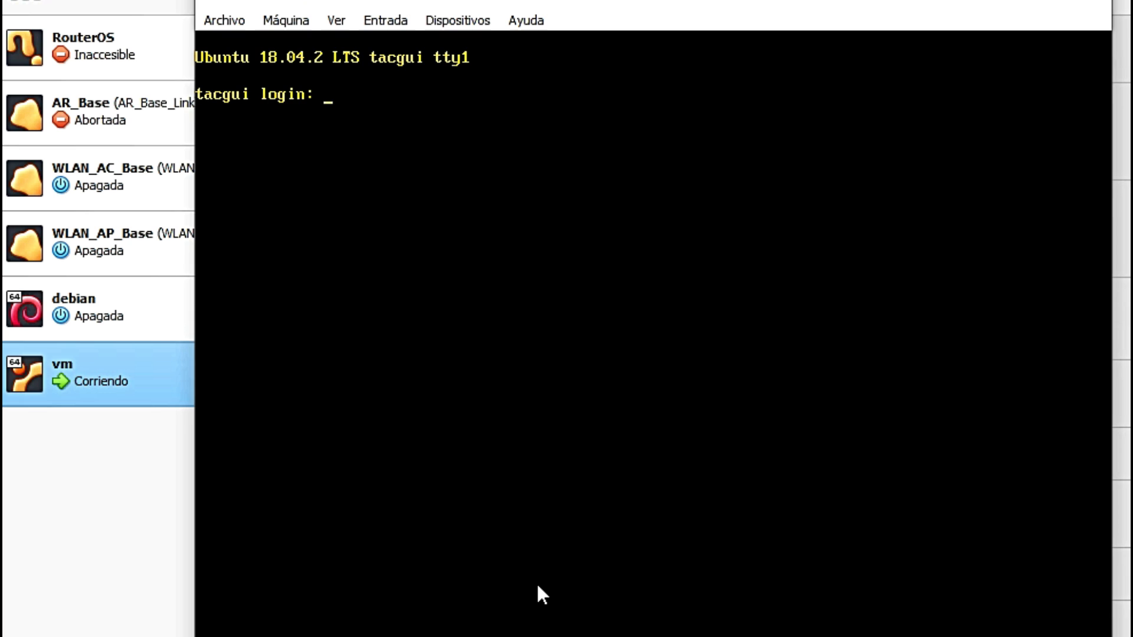
Step: Log back in as tacgui and confirm ifconfig shows enp0s3 at 192.168.250.21
text(tacgui)
key(Return)
key(Return)
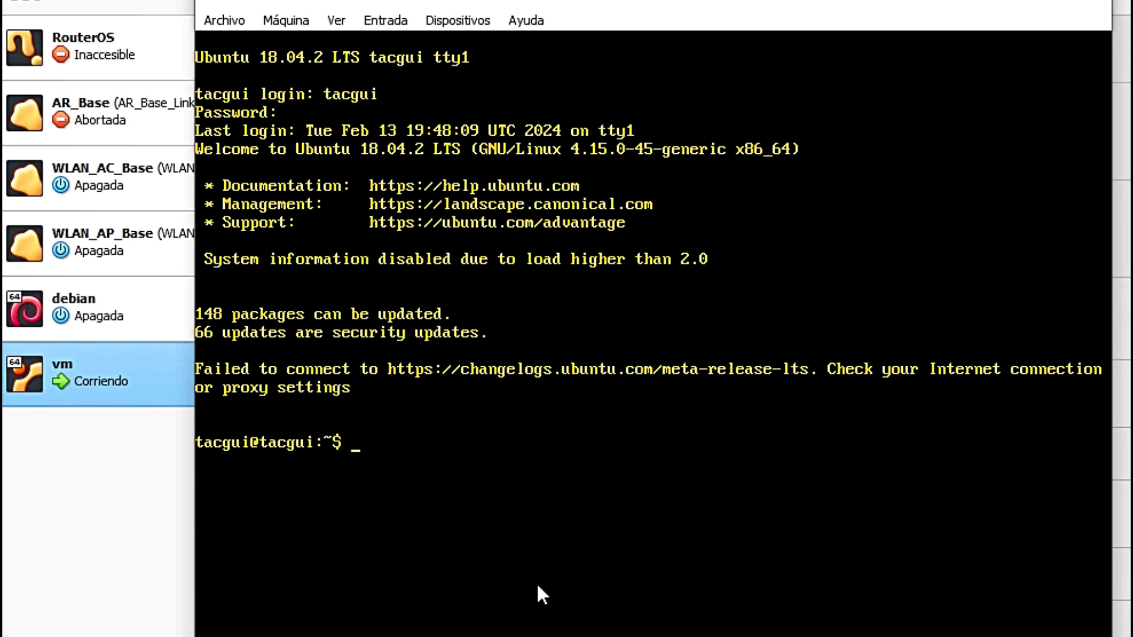
text(ifconfig)
key(Return)
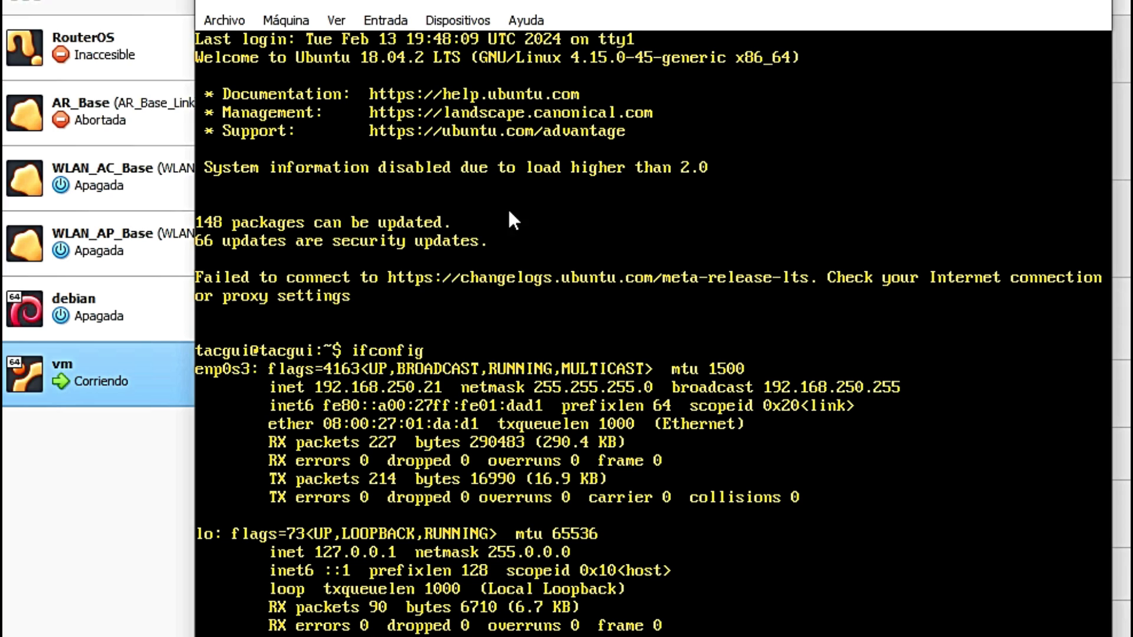
click(309, 23)
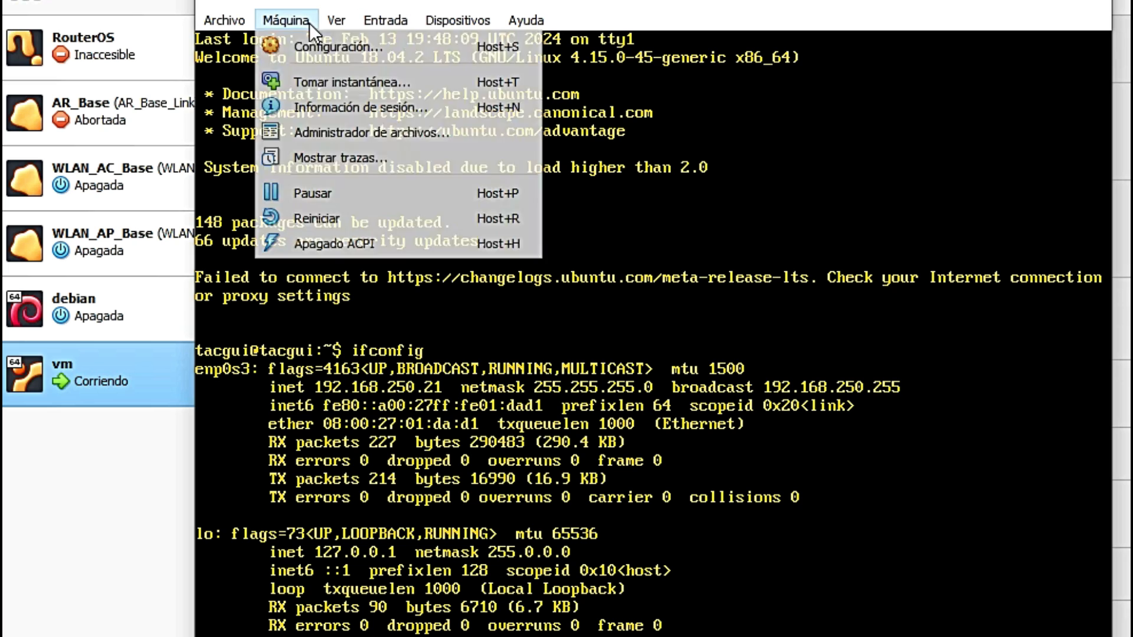
click(776, 5)
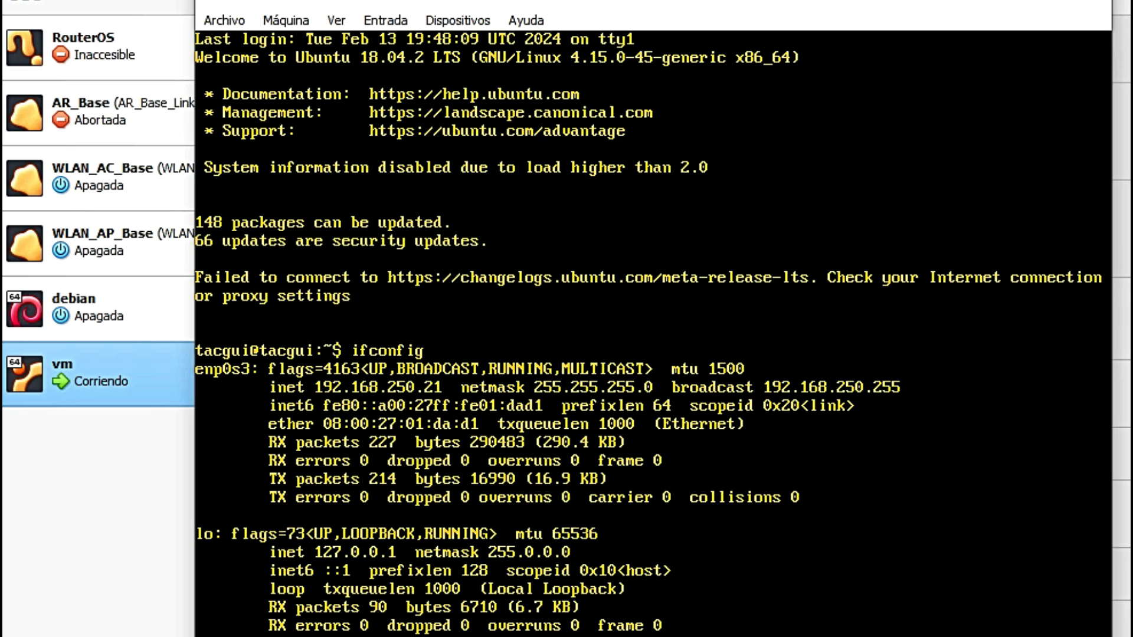
Step: Load 192.168.250.21:4443 in Edge to reach the TACACSGUI sign-in page
drag(683, 3, 660, 3)
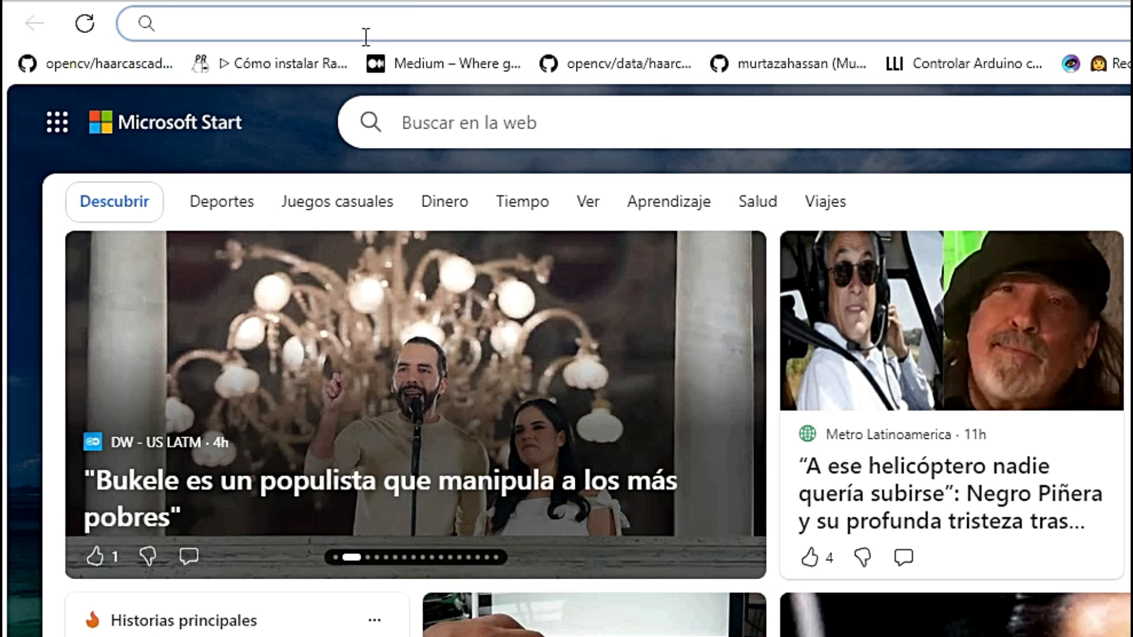
text(192.168.)
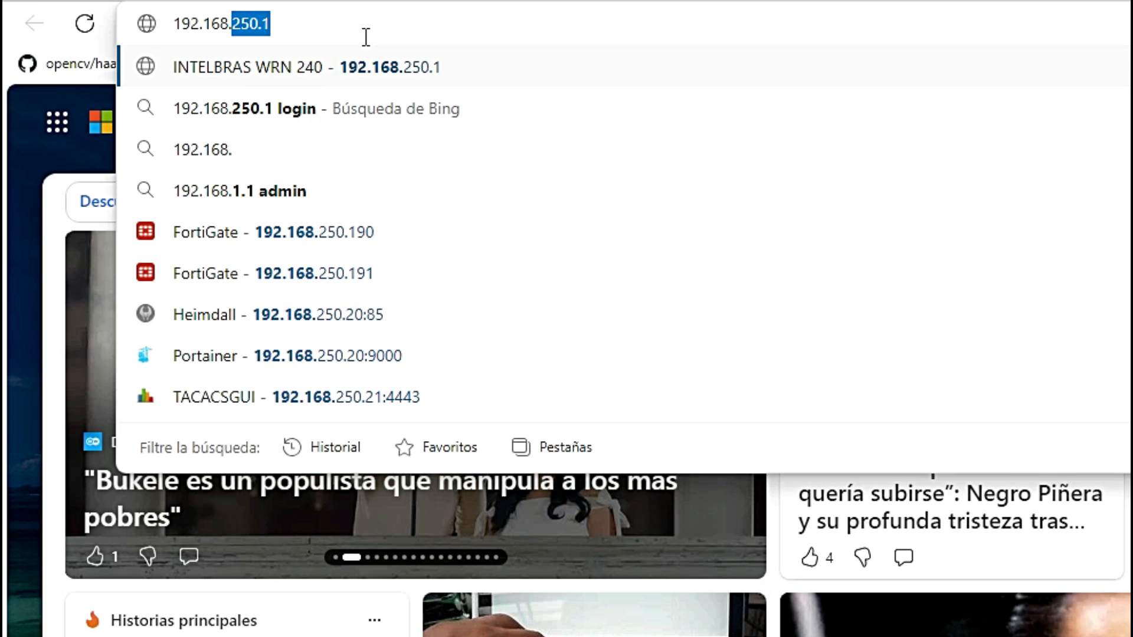
text(250.21)
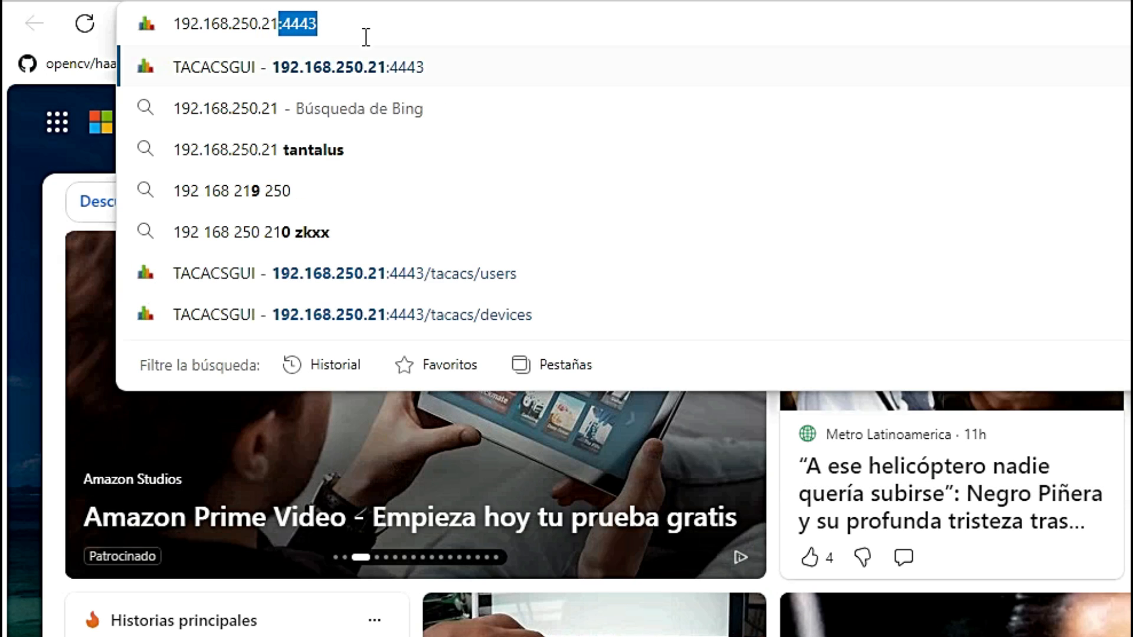
key(Right)
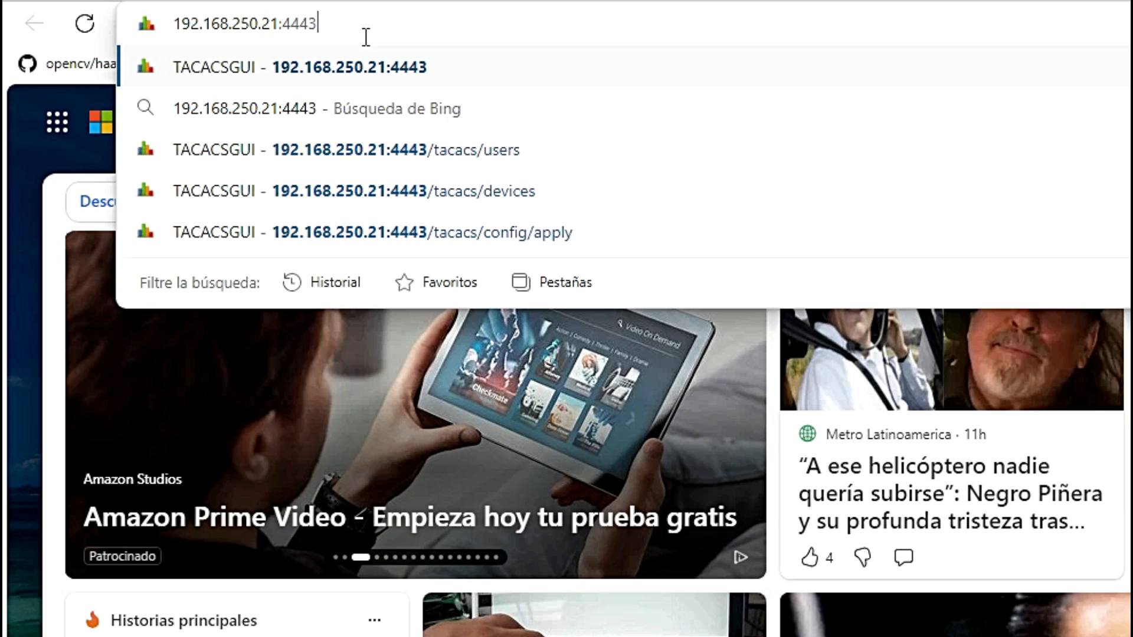
key(Return)
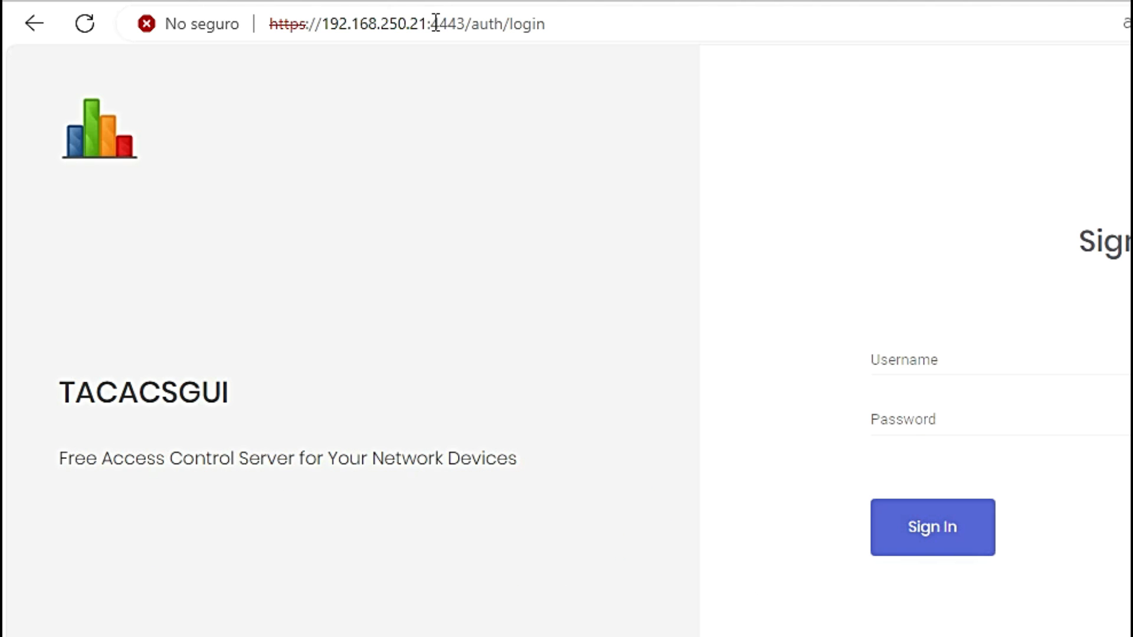
click(797, 3)
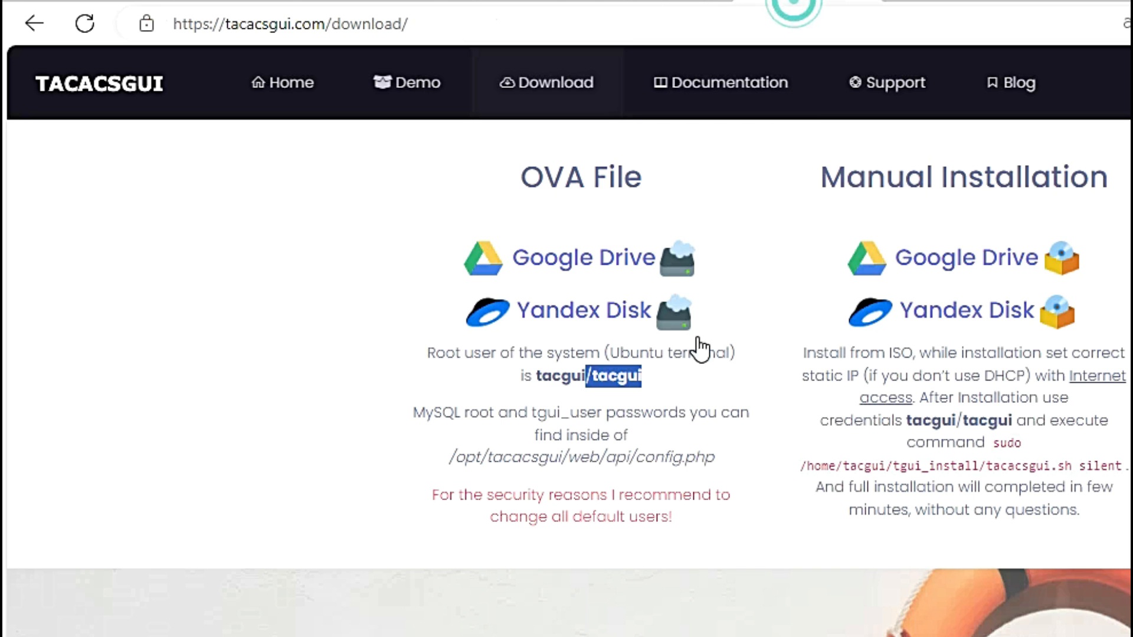
click(714, 88)
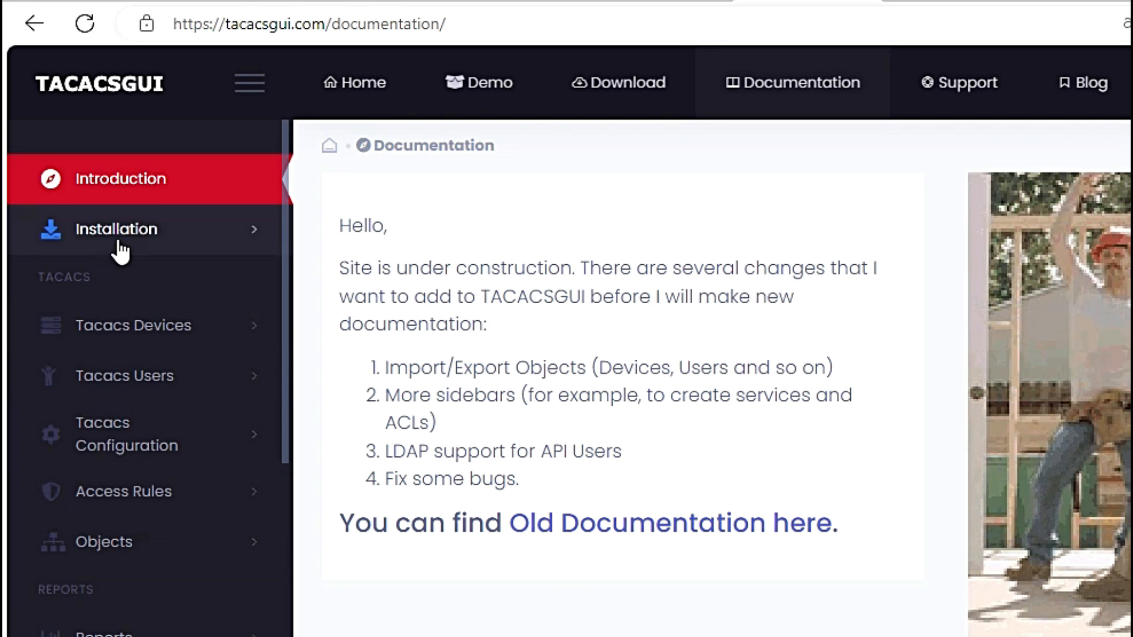
click(151, 239)
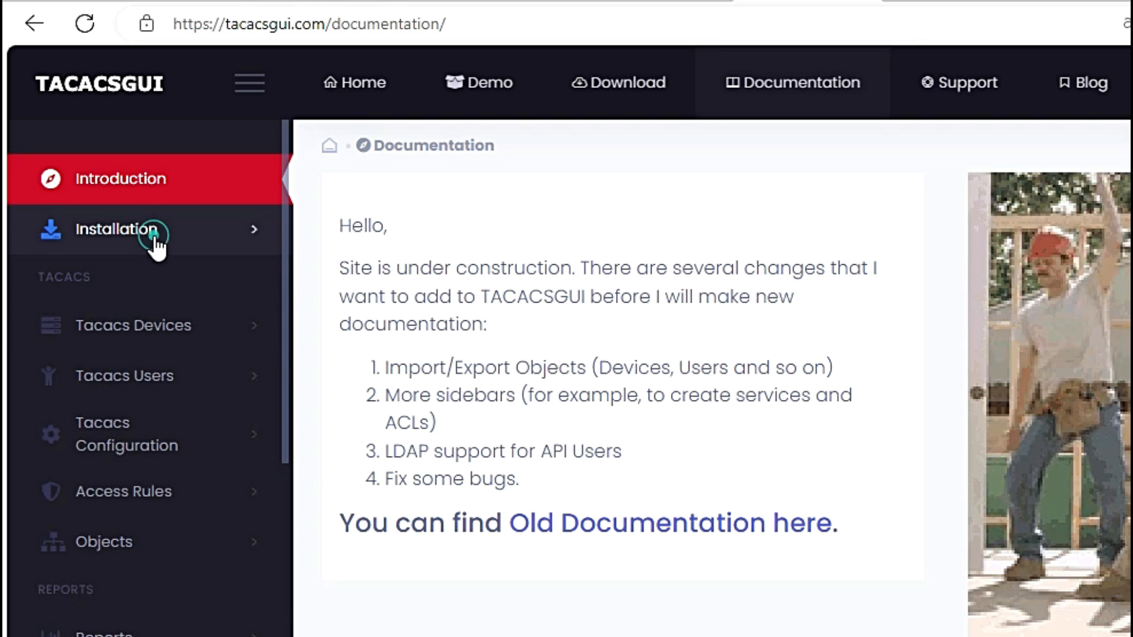
click(129, 324)
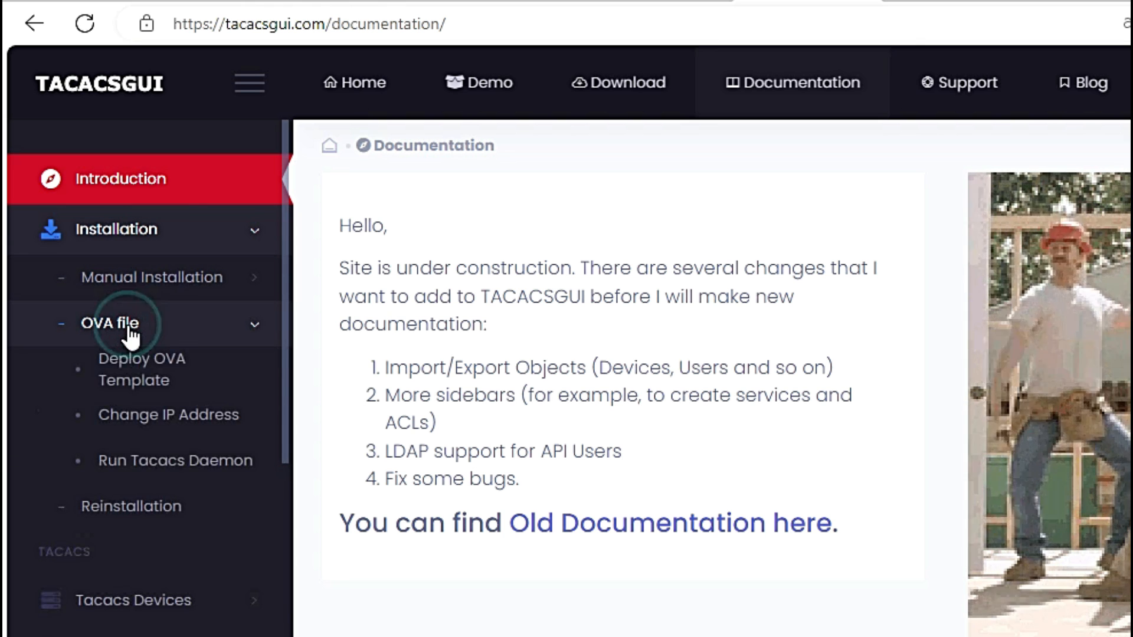
click(174, 452)
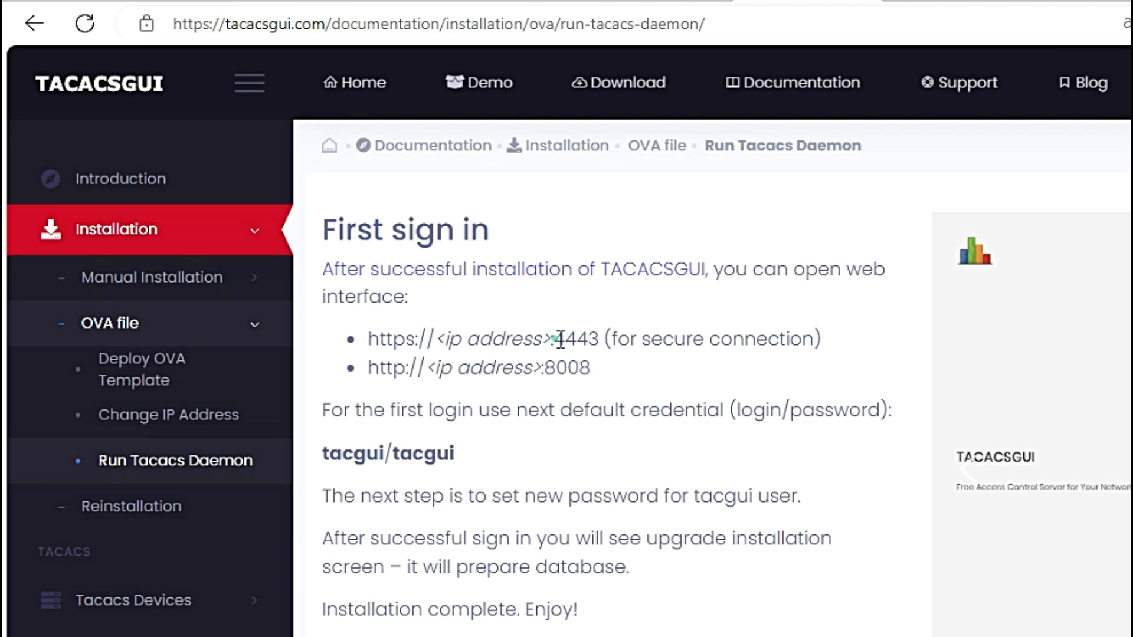
drag(560, 340, 585, 338)
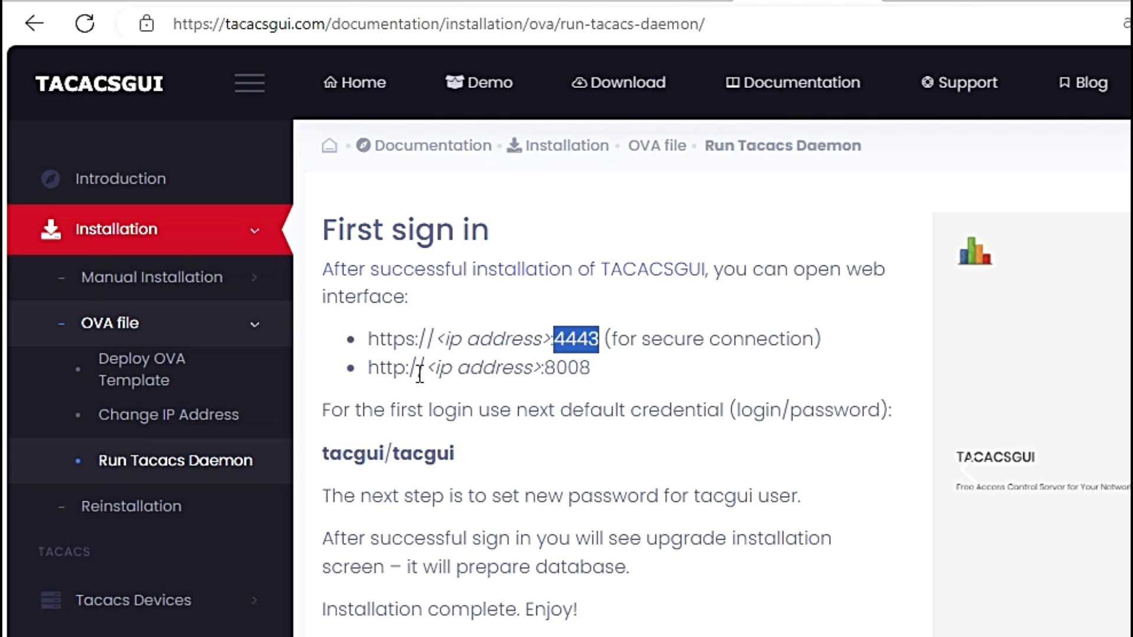
drag(597, 369, 556, 368)
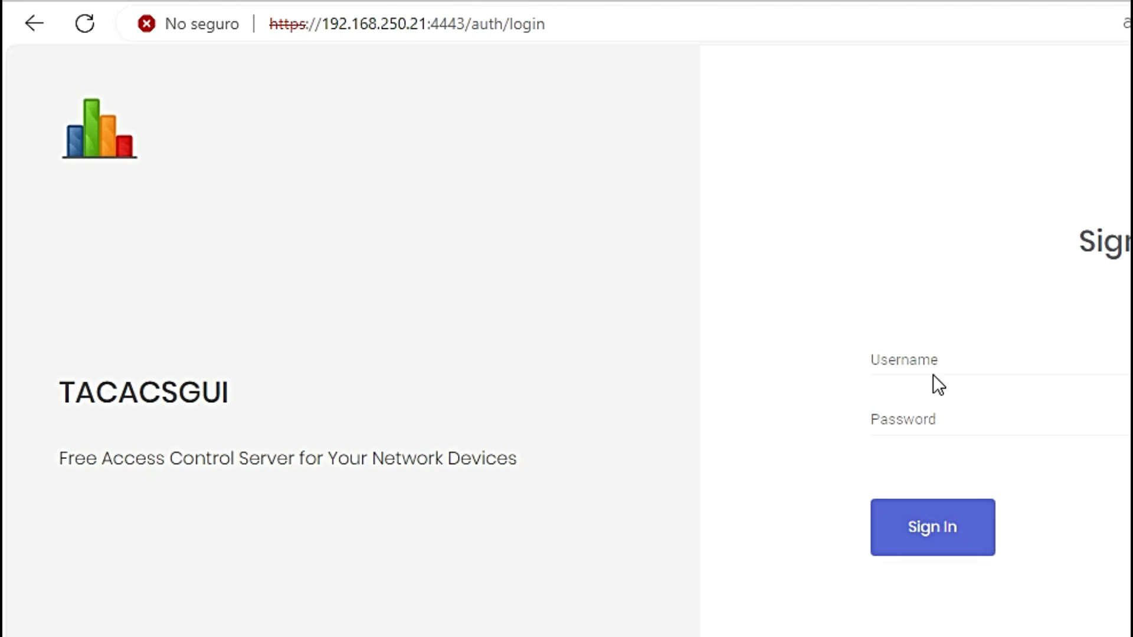
click(917, 357)
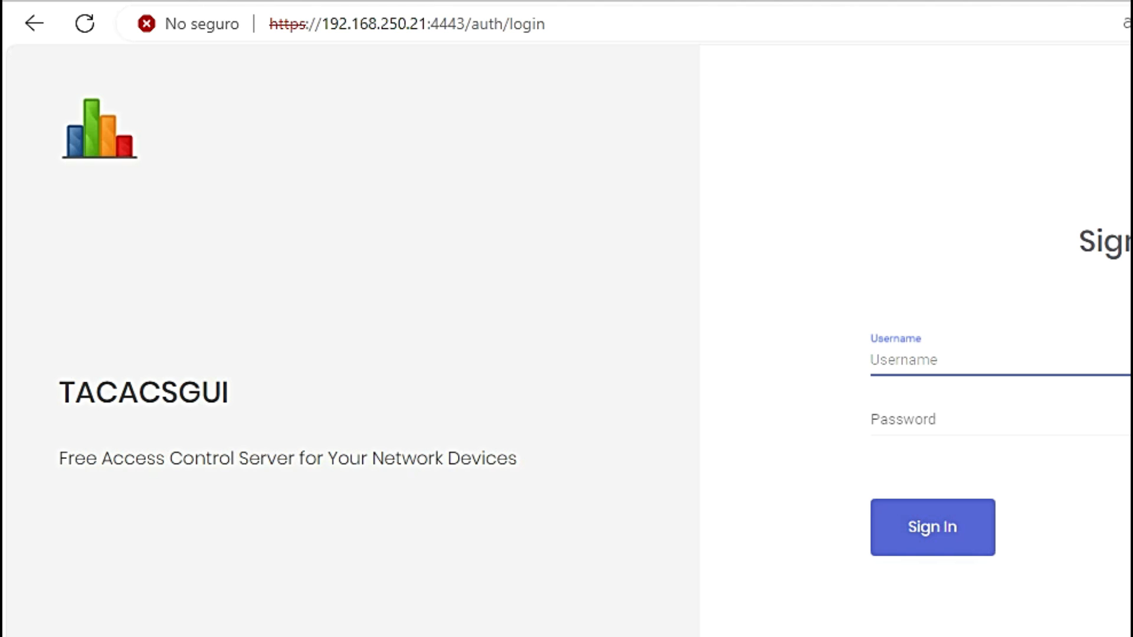
click(772, 1)
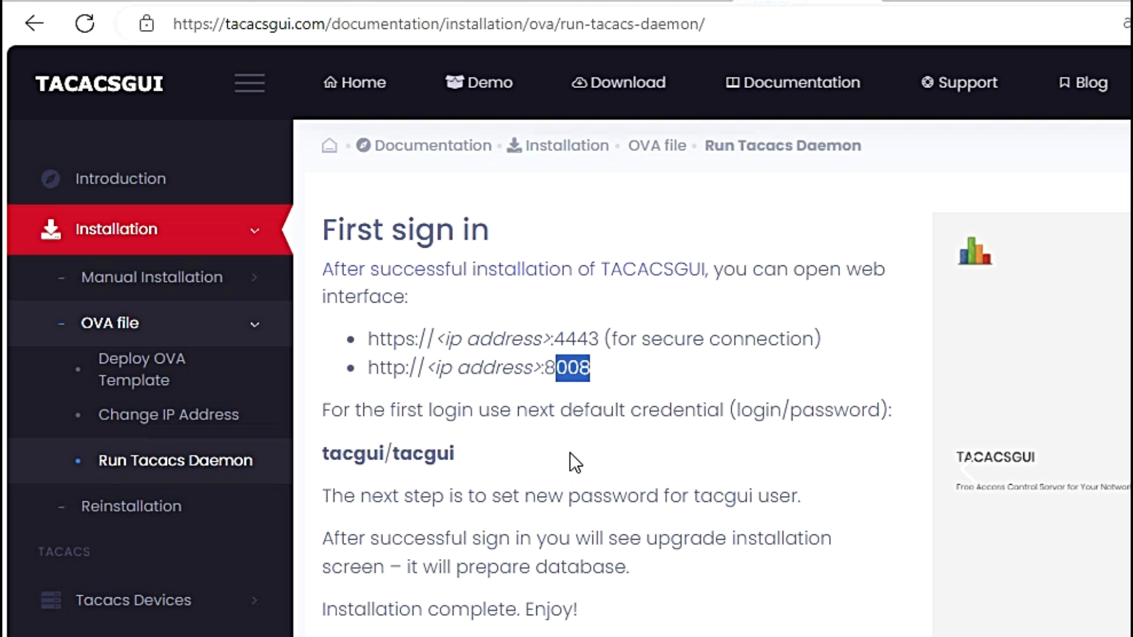
click(770, 424)
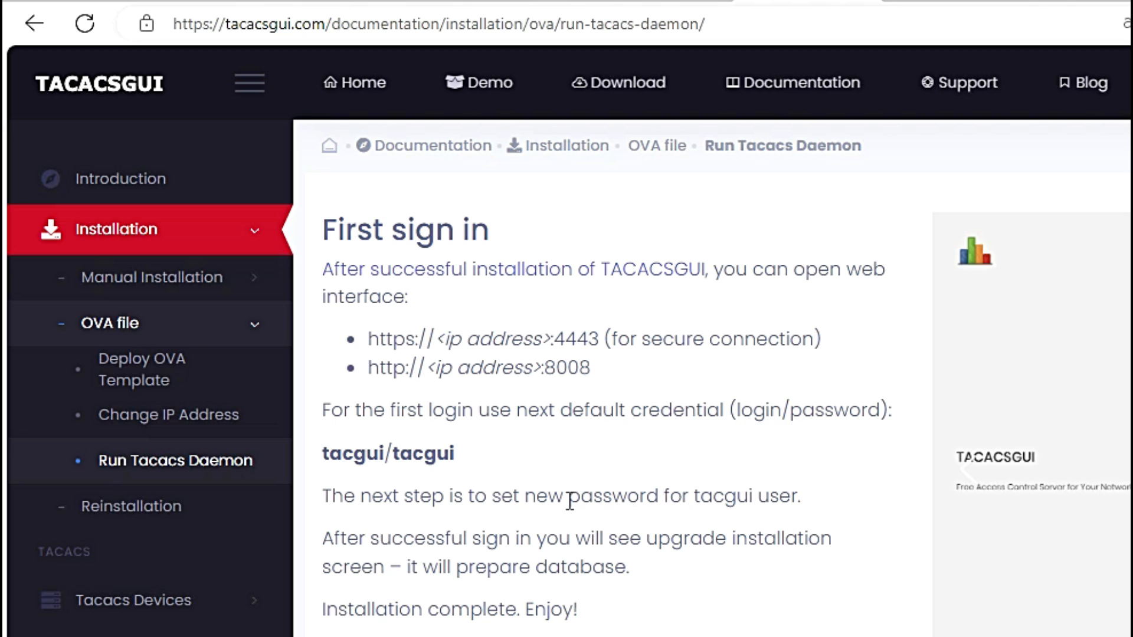
drag(758, 495, 695, 498)
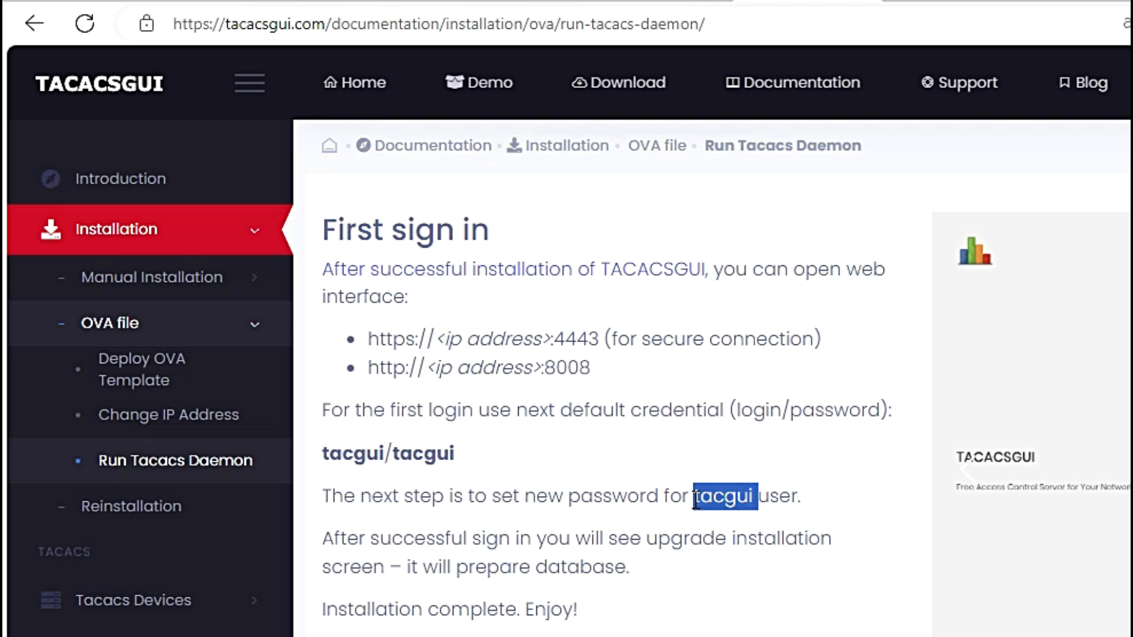
click(742, 540)
Step: Sign in to TACACSGUI as tacgui with the default password
key(ctrl+Tab)
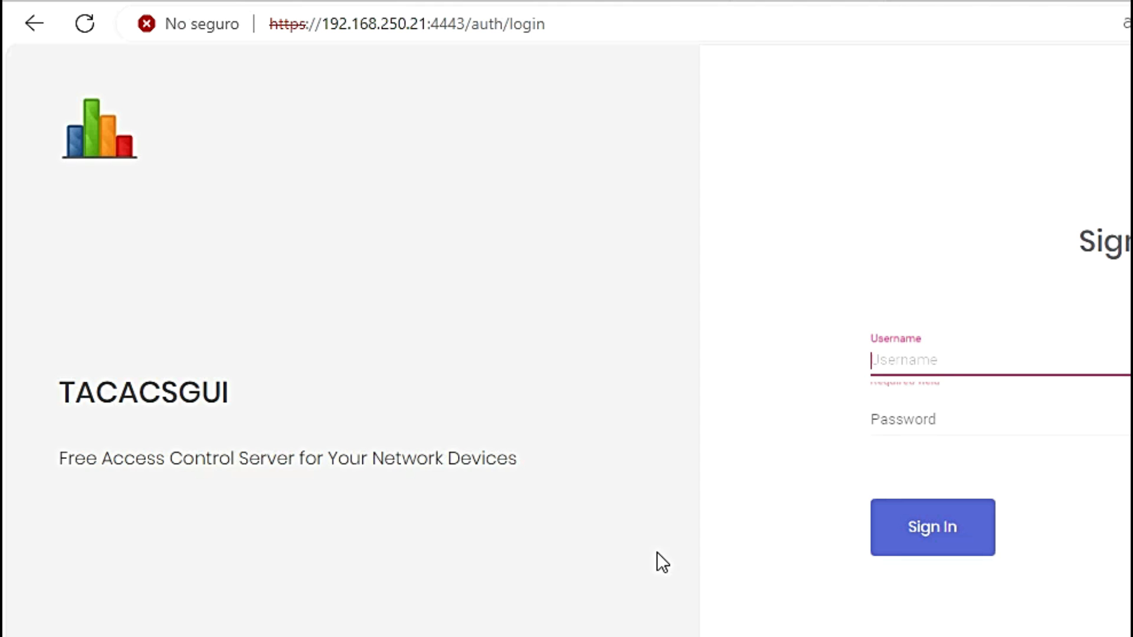
text(tacgui)
key(Tab)
text(abc123)
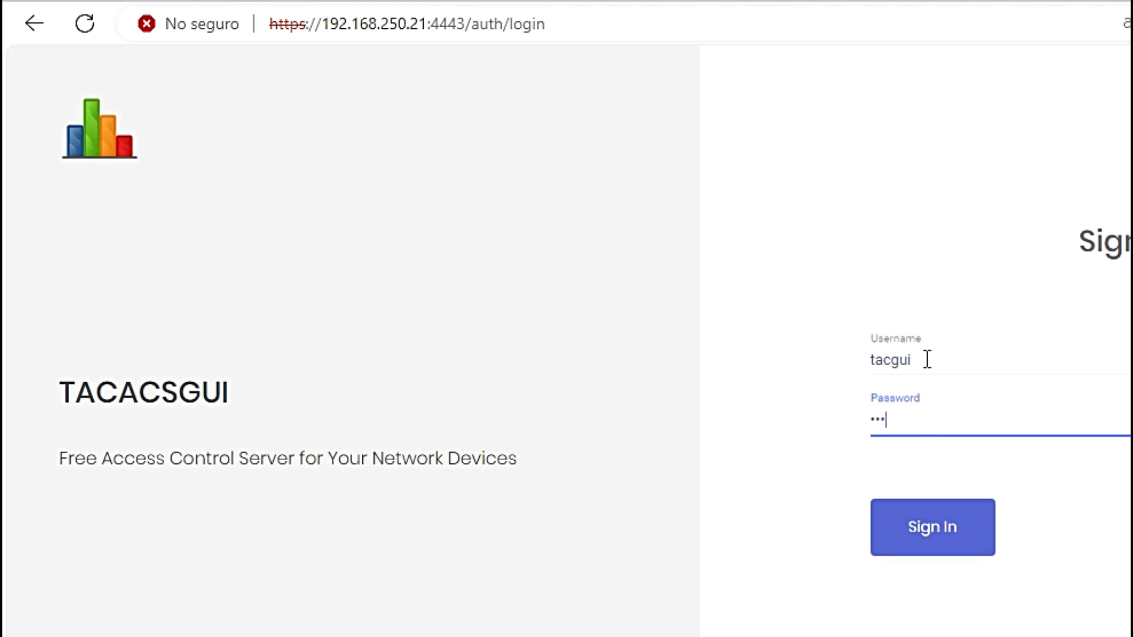
key(Return)
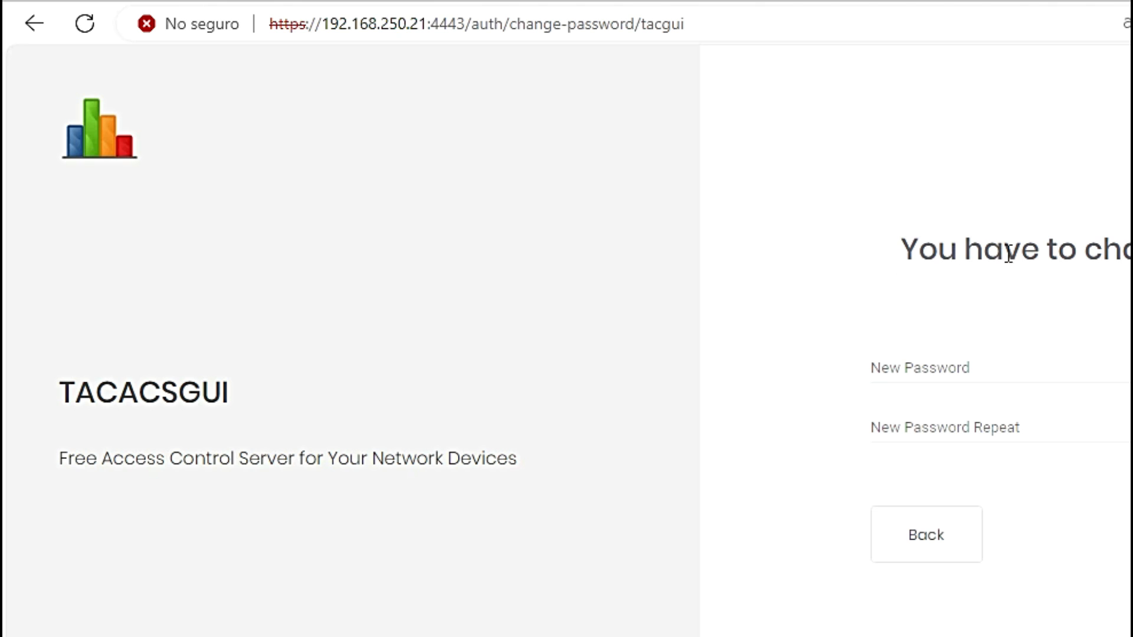
Step: Enter and confirm a new administrator password, then submit it
click(909, 369)
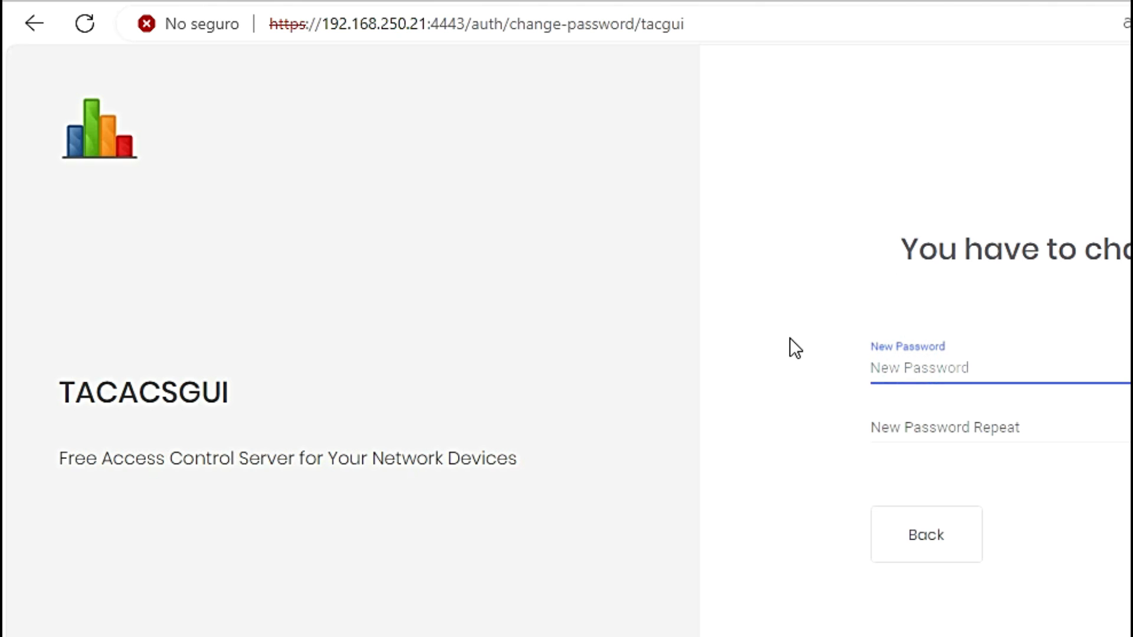
text(abc123456)
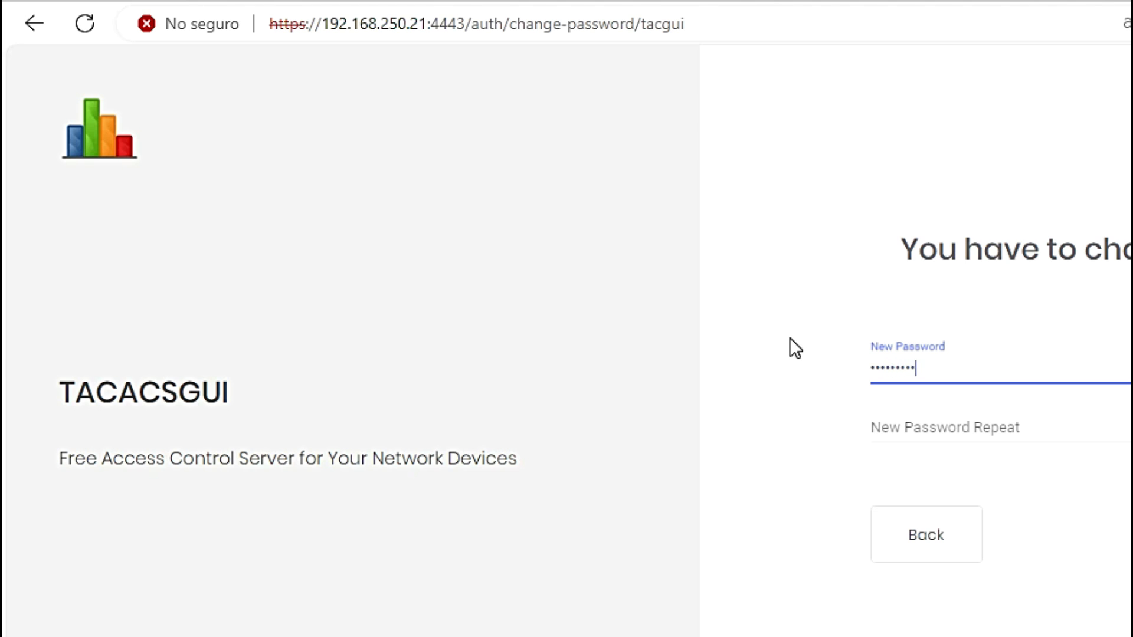
key(Tab)
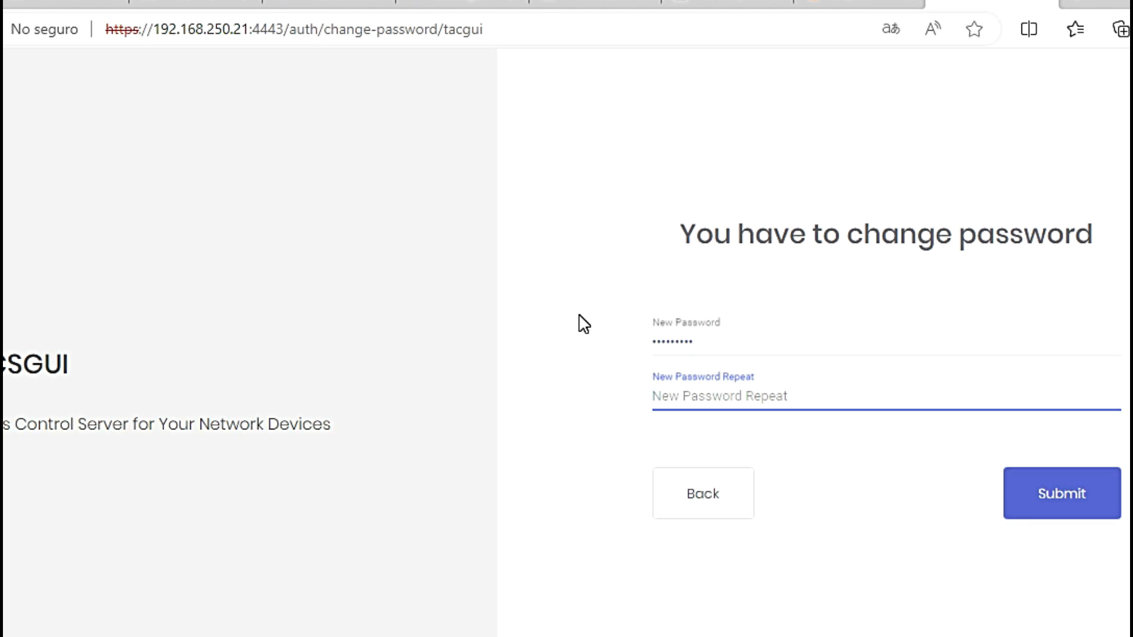
text(abc12345)
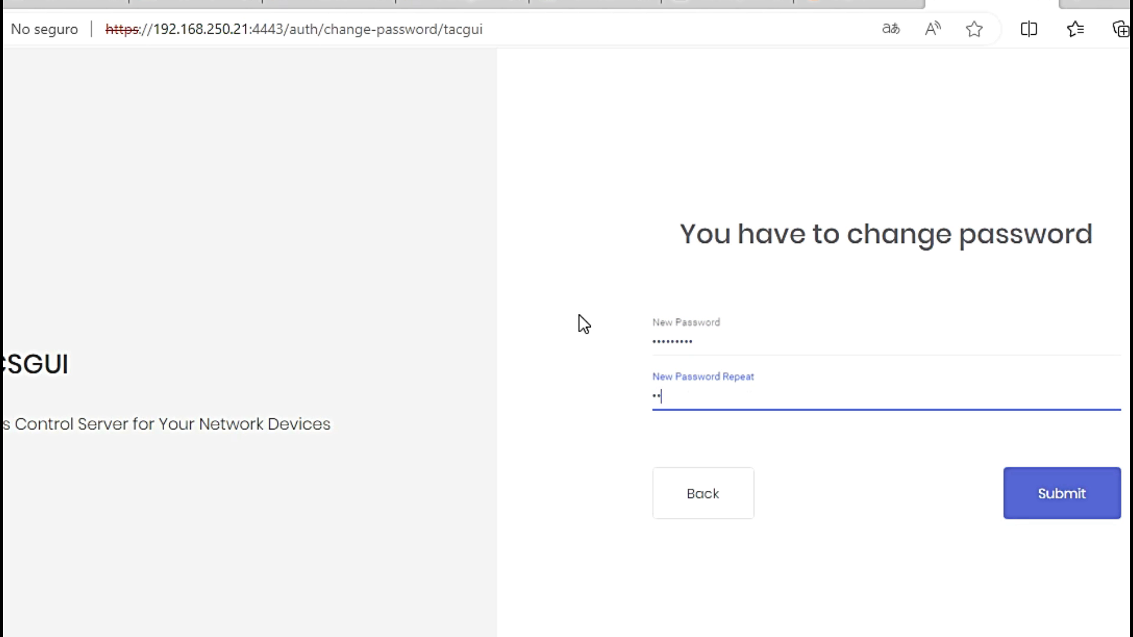
text(6)
key(Return)
Step: Log in as tacgui with the new password, then bring the VirtualBox VM console forward
click(891, 354)
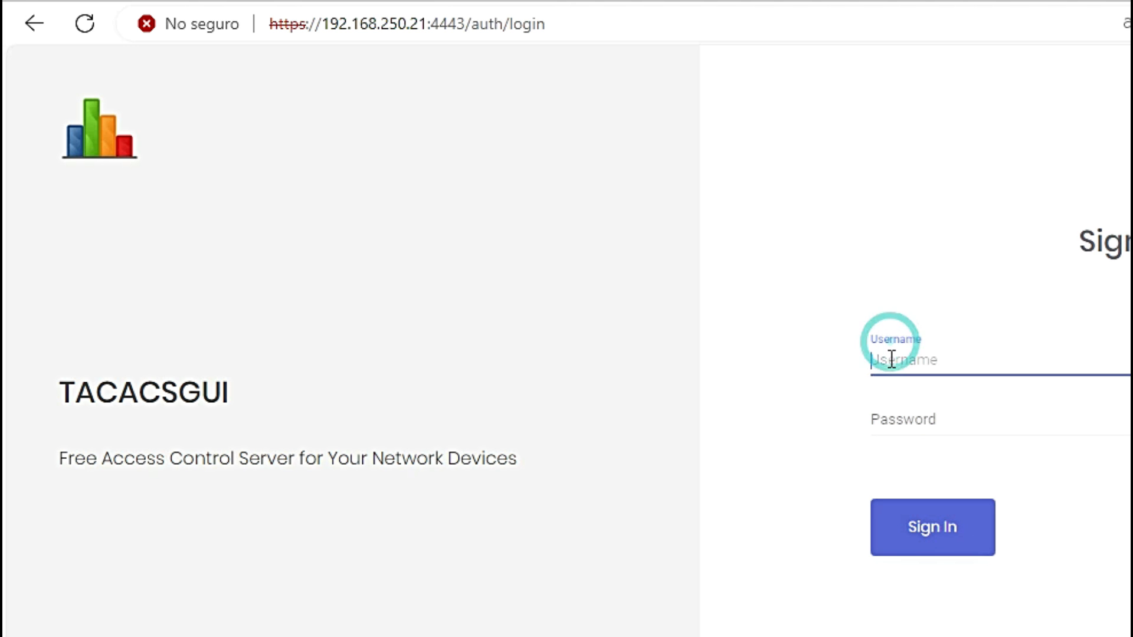
text(tacgui)
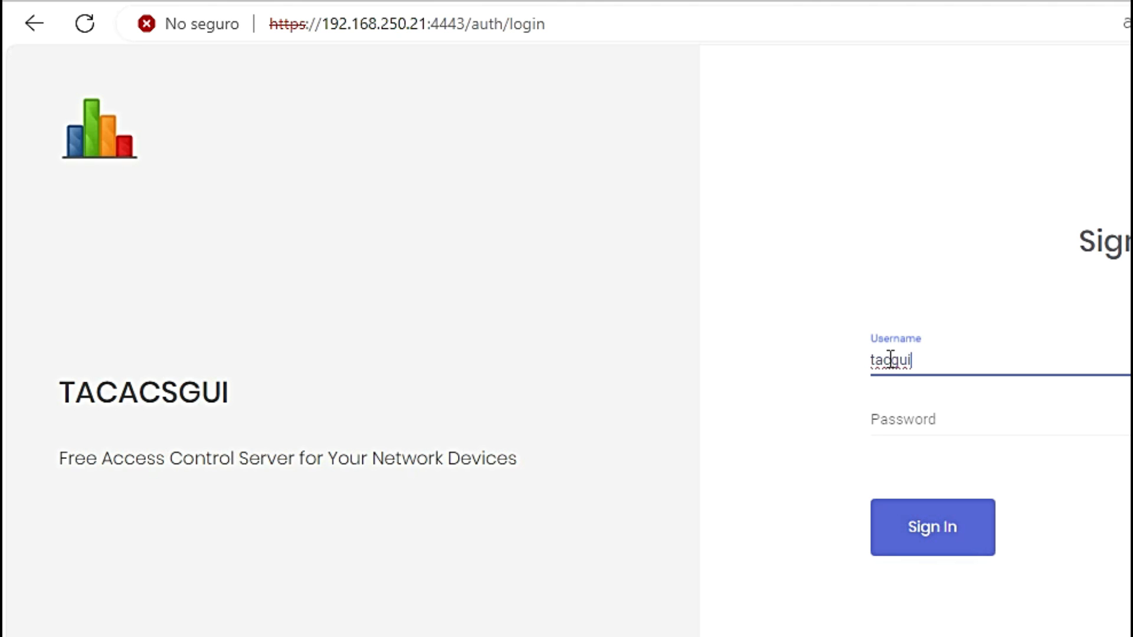
click(920, 424)
text(abcdefghi)
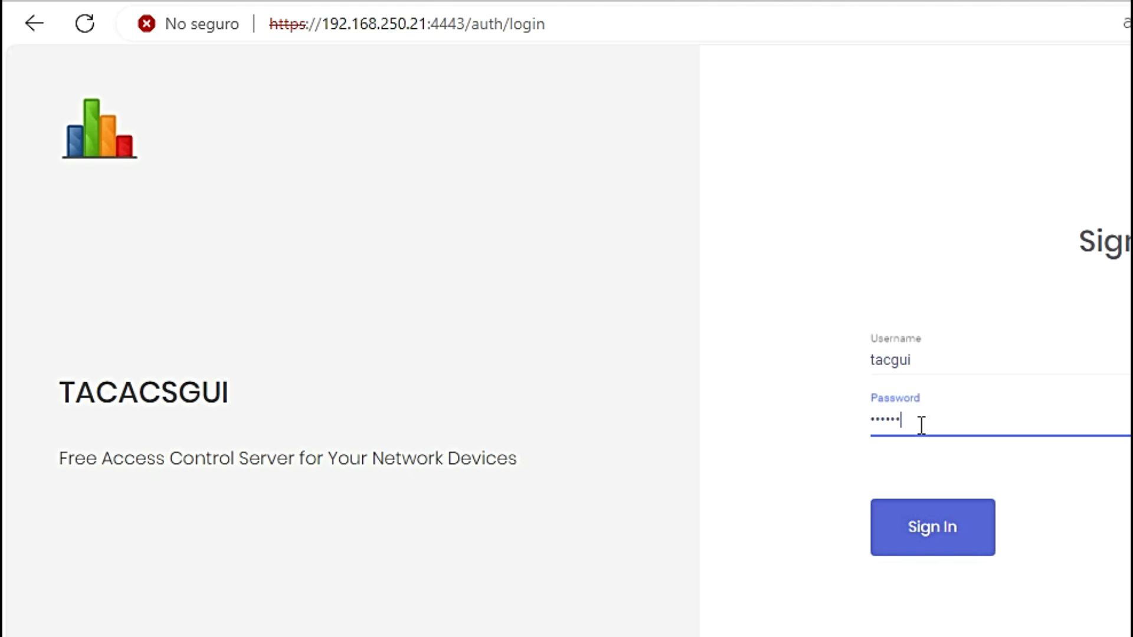
key(Return)
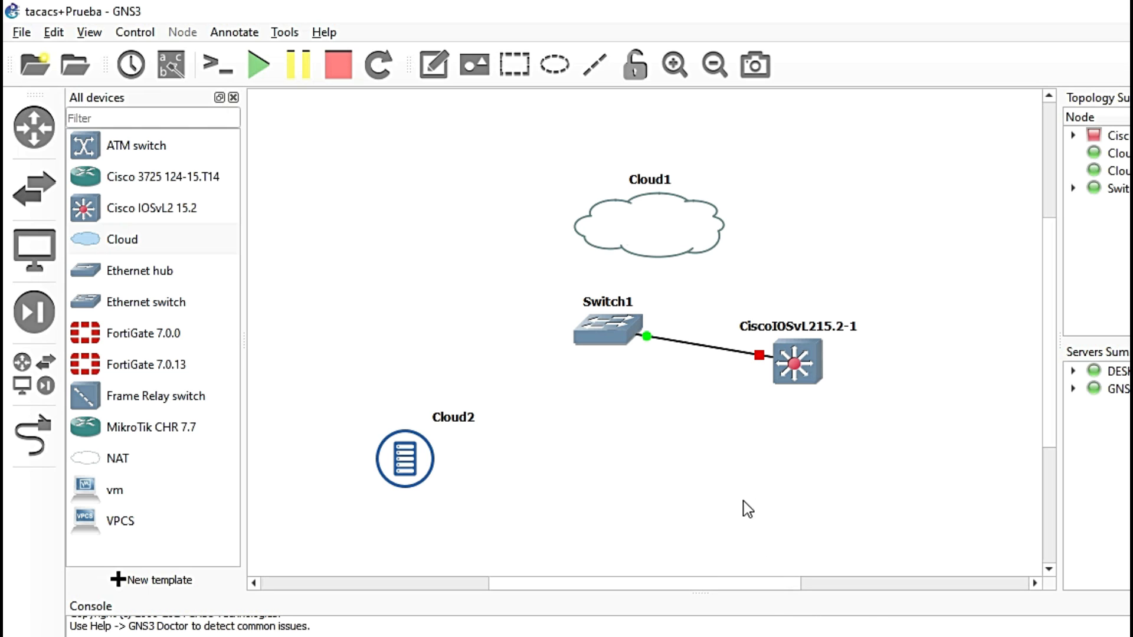
key(alt+Tab)
drag(819, 40, 609, 41)
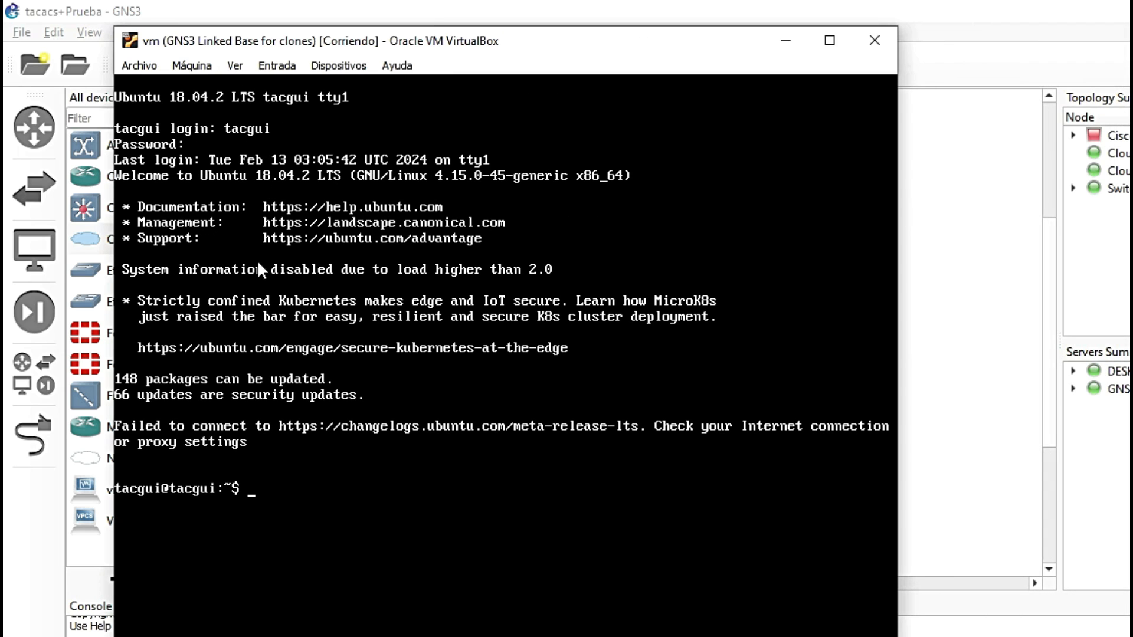
Step: Open the host's network connections via Dispositivos > Red > Preferencias de red
click(321, 65)
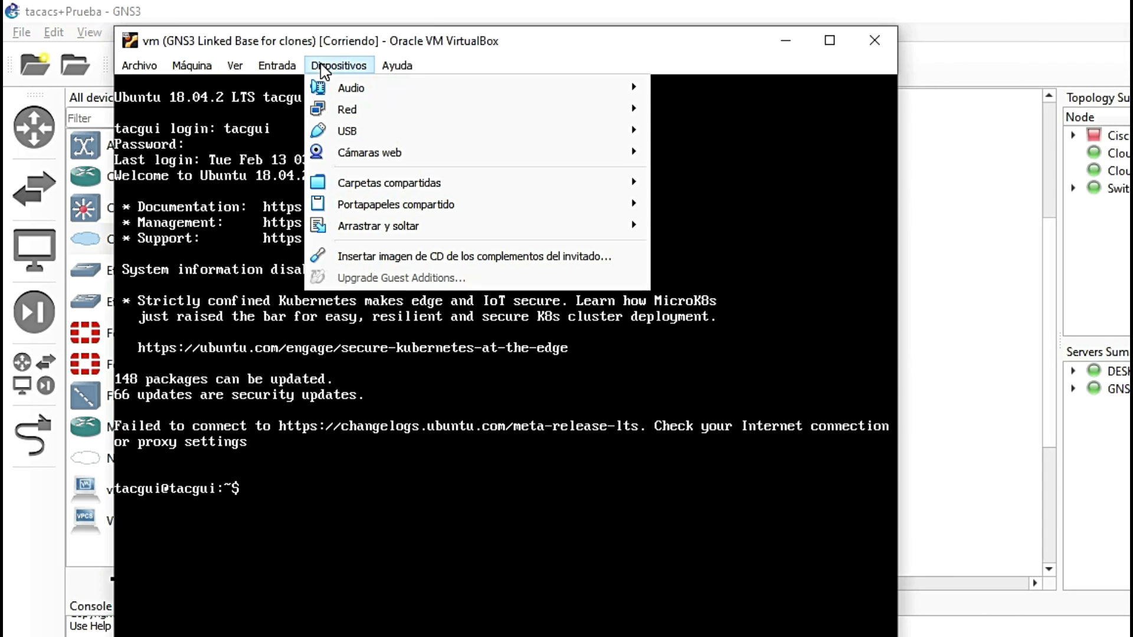
mouse_move(551, 116)
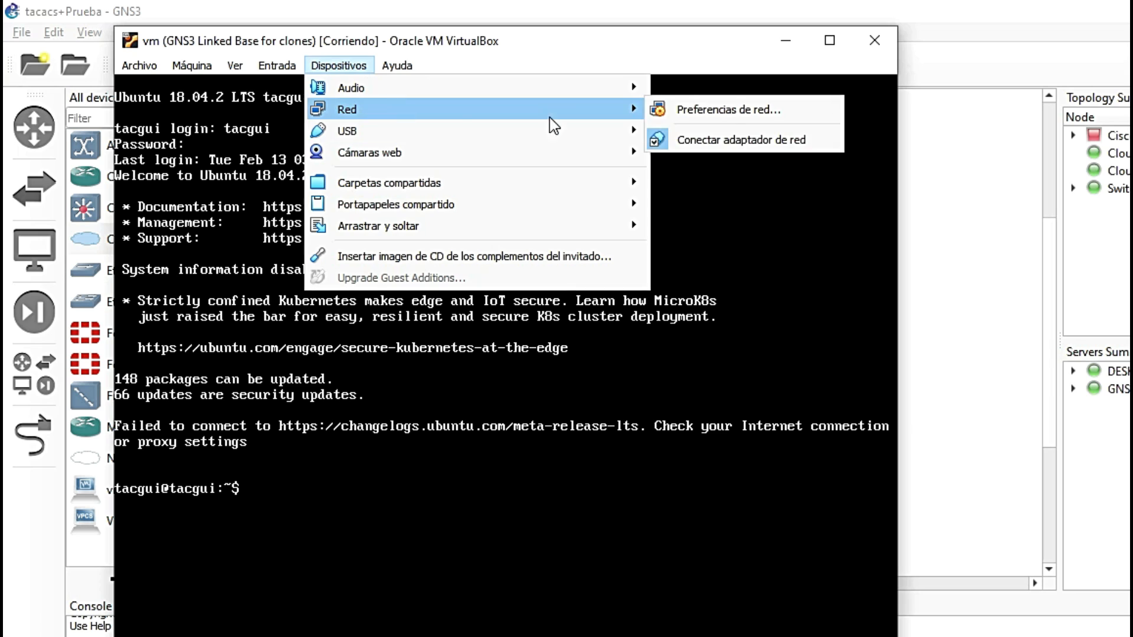
click(755, 109)
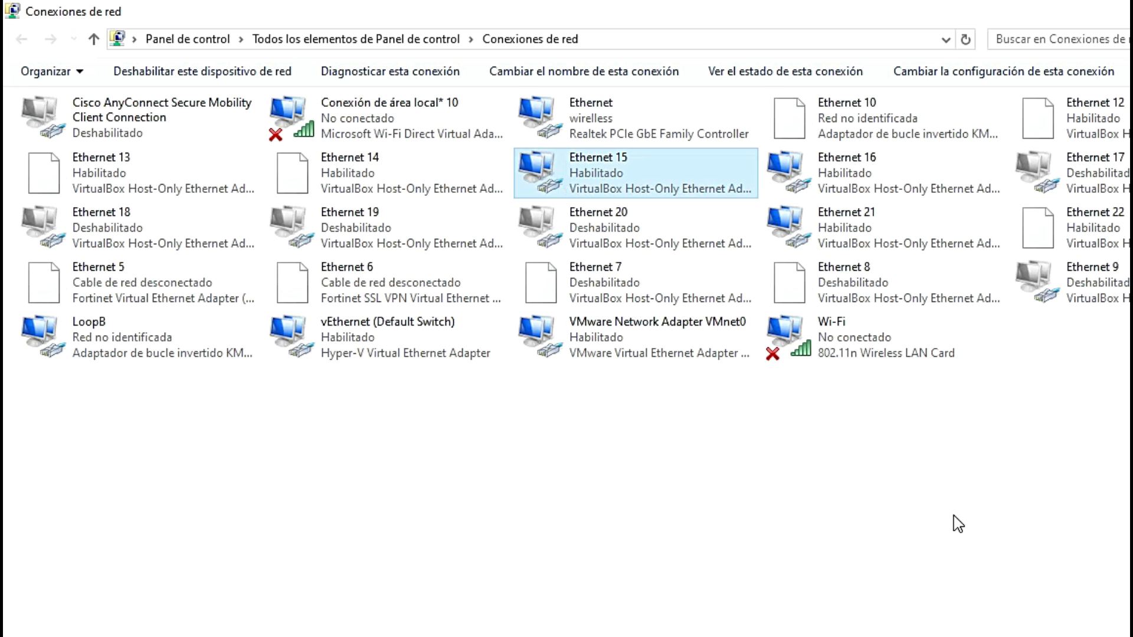
Step: Verify Ethernet 15's IPv4 is static 192.168.250.15 with mask 255.255.255.0, then close everything
right_click(626, 173)
click(688, 354)
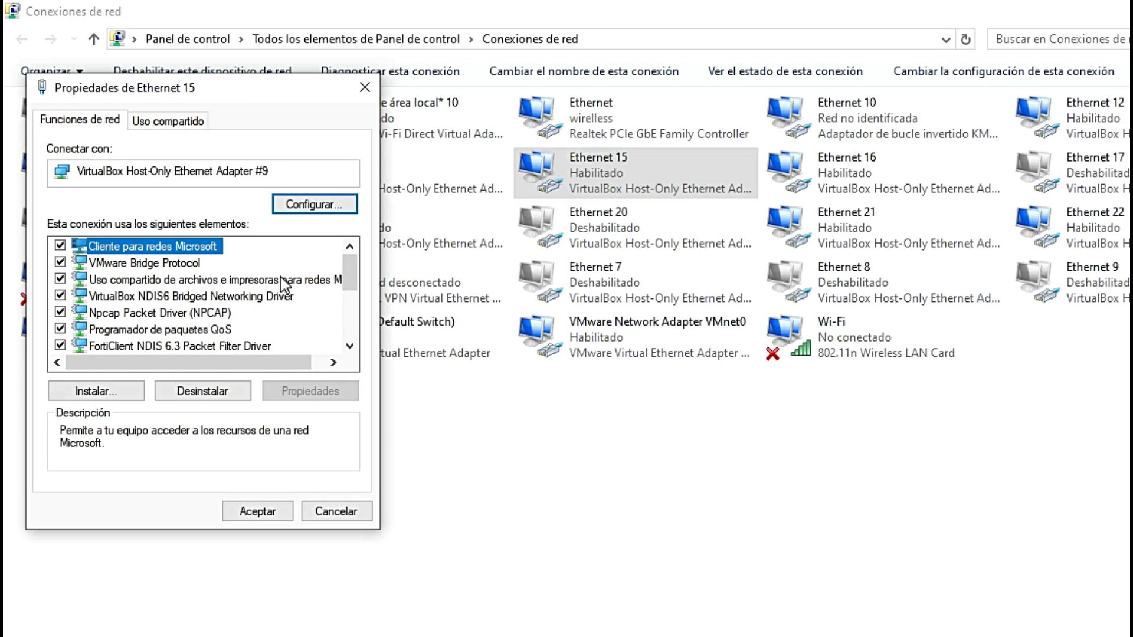
scroll(267, 308, down, 1)
click(282, 347)
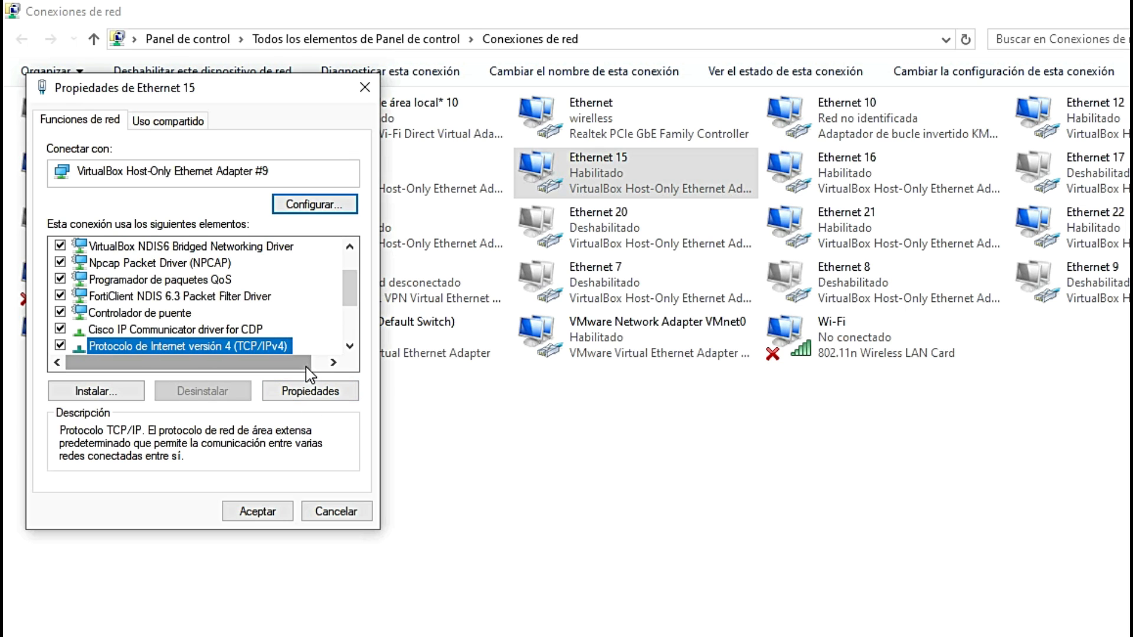
click(307, 390)
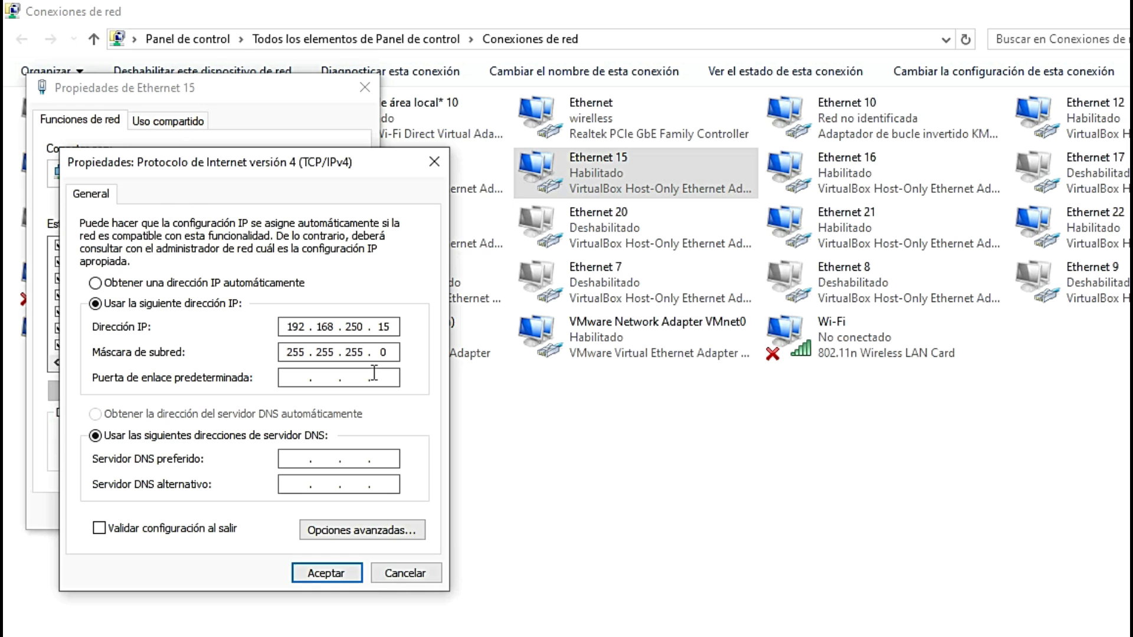
click(331, 573)
click(254, 515)
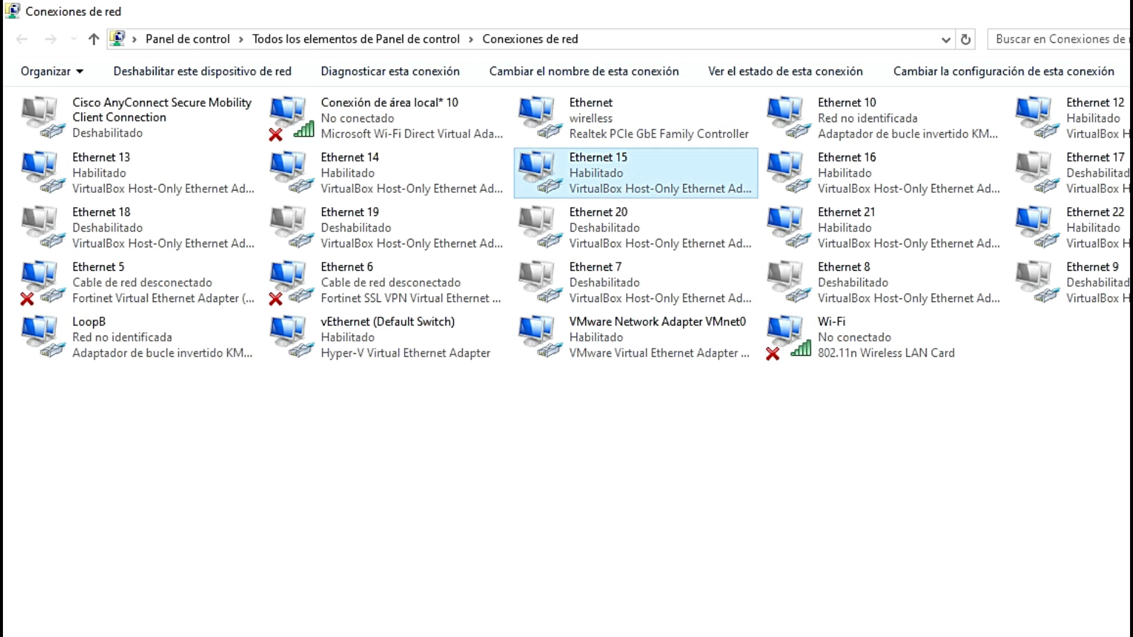
key(alt+F4)
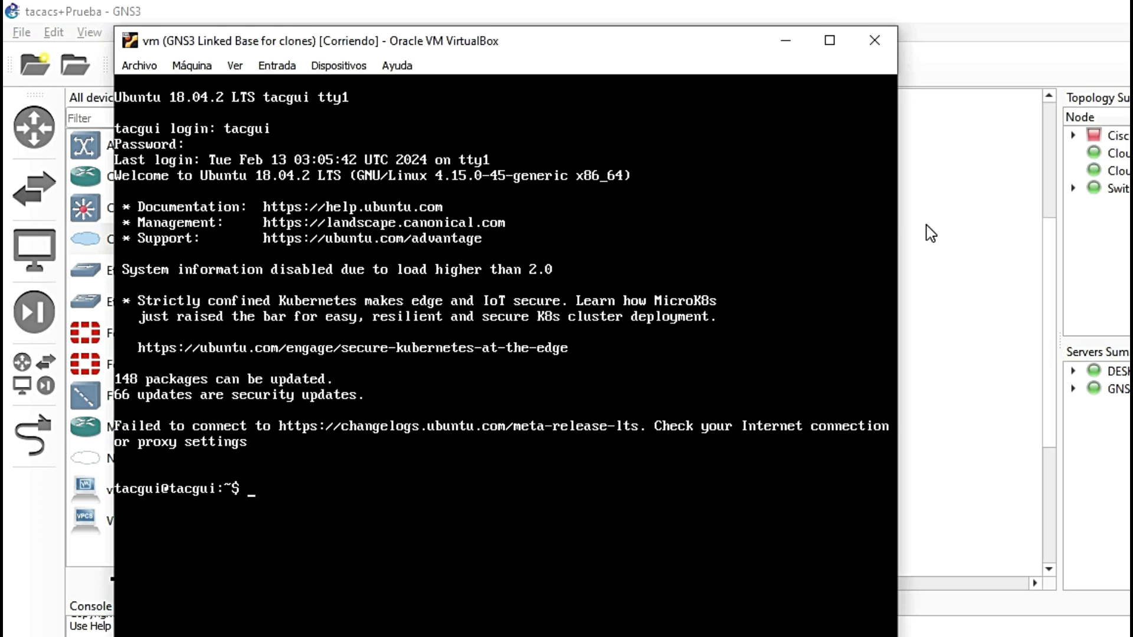
Step: Link Switch1's Ethernet1 to Cloud2, bound to host adapter Ethernet 12
click(923, 224)
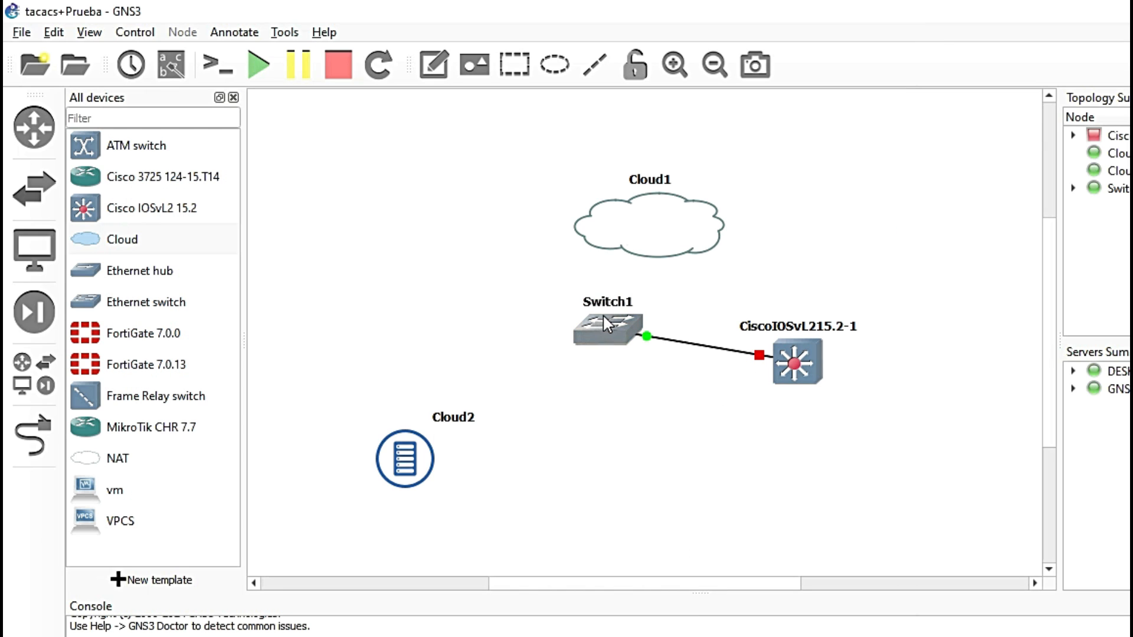
mouse_move(769, 386)
click(32, 434)
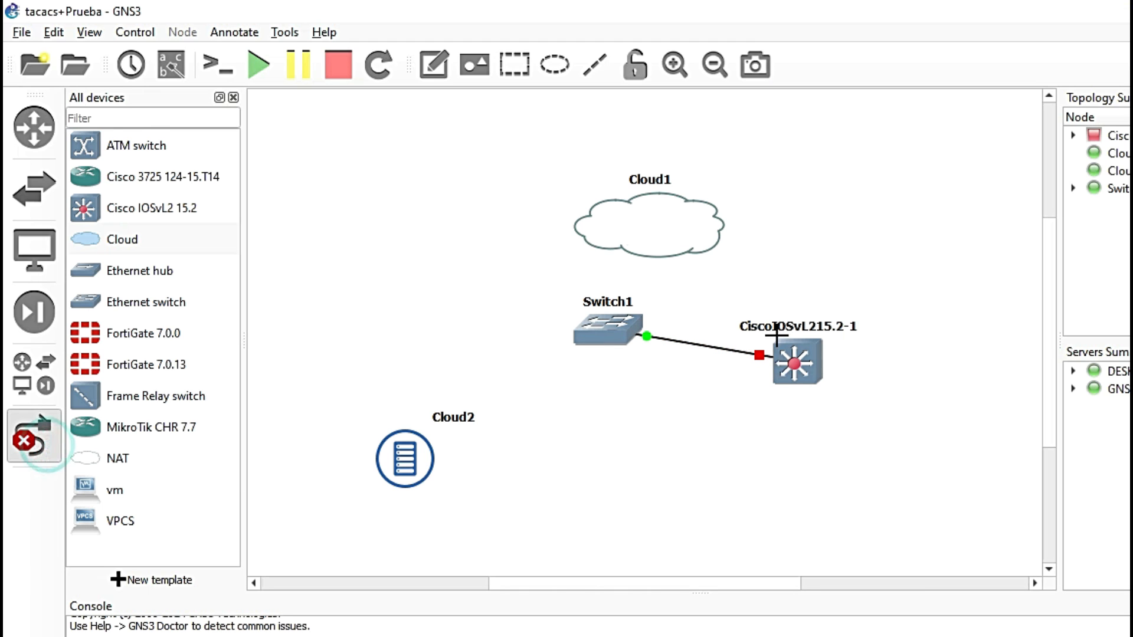
click(595, 331)
click(637, 362)
click(424, 460)
click(424, 459)
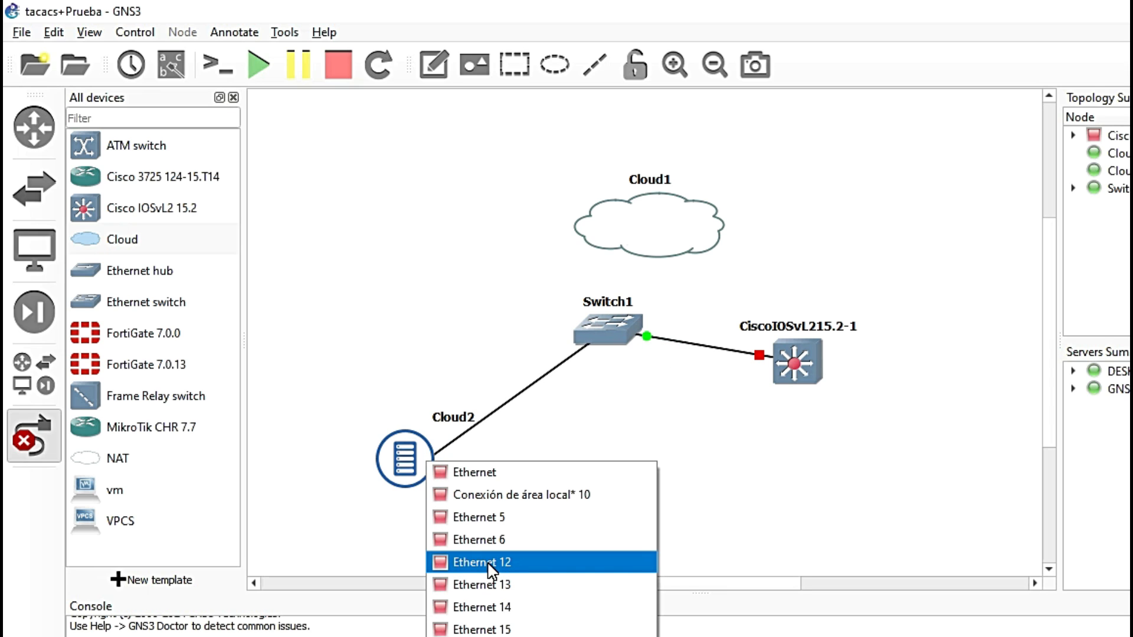
click(526, 613)
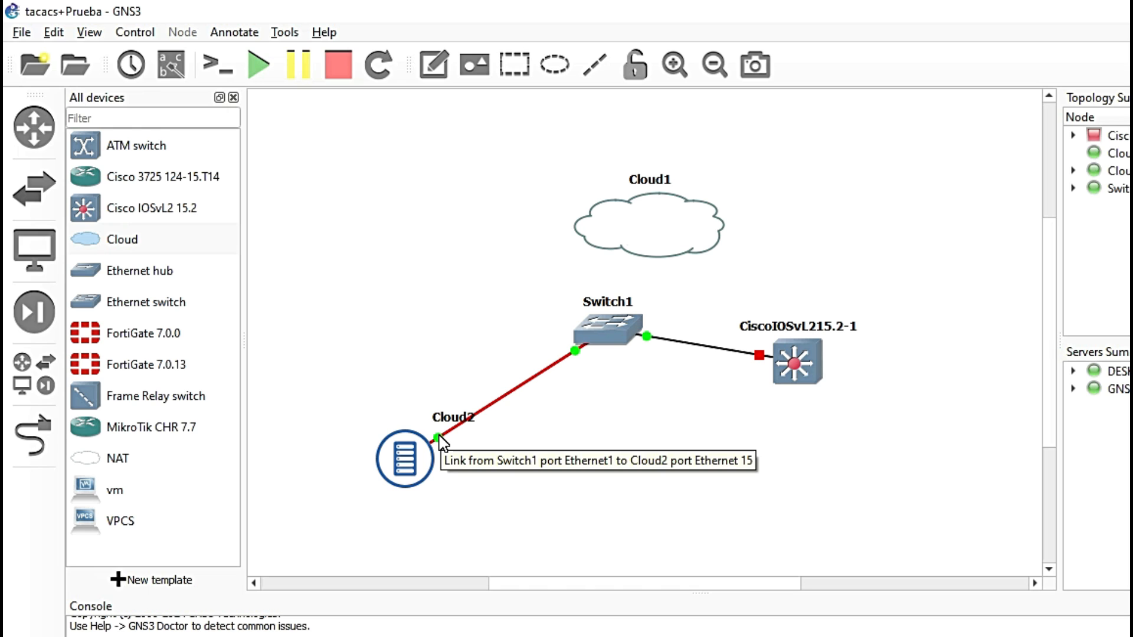
Step: Link Switch1's Ethernet2 to Cloud1's Ethernet interface
click(33, 436)
click(621, 321)
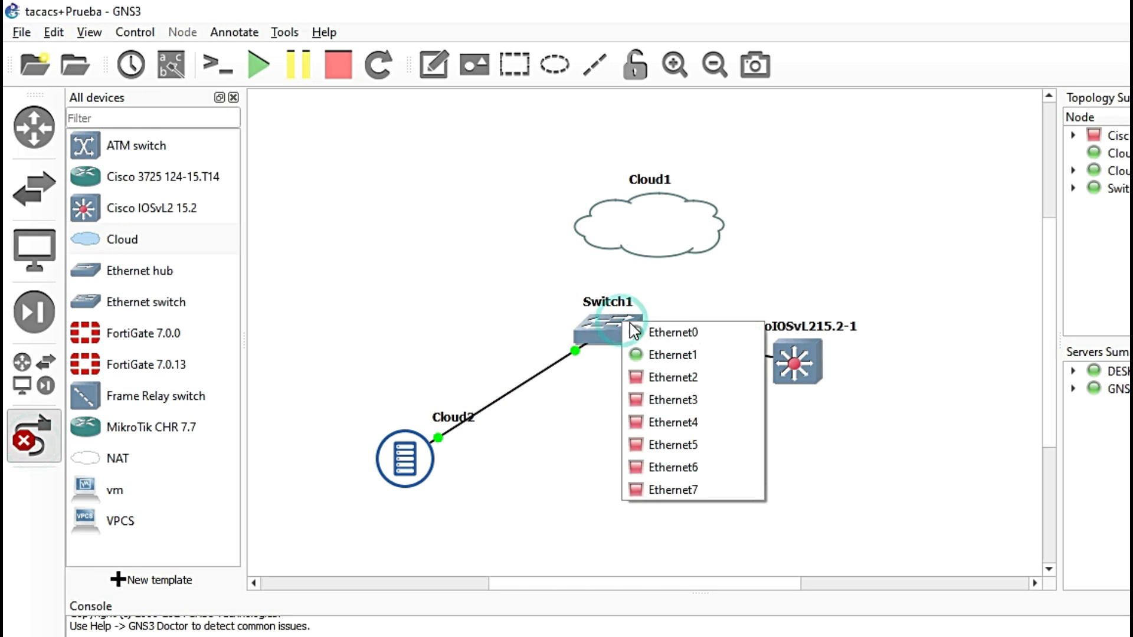
click(677, 379)
click(656, 244)
click(720, 255)
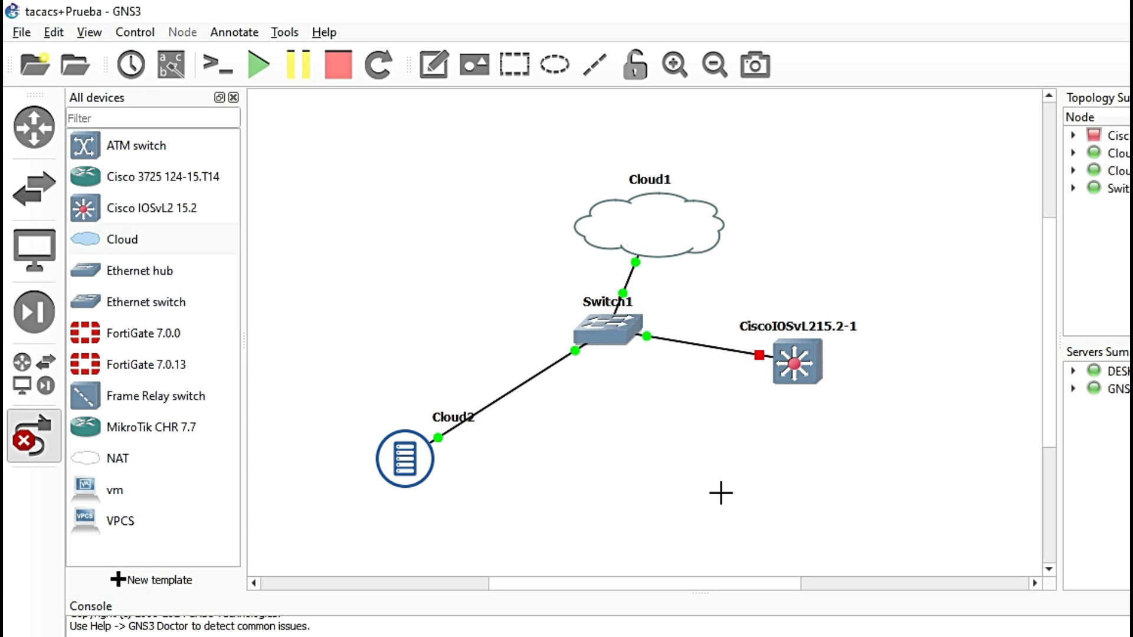
right_click(695, 419)
Step: Start all devices in the topology, including the CiscoIOSvL215.2-1 switch
drag(723, 279, 922, 438)
click(782, 429)
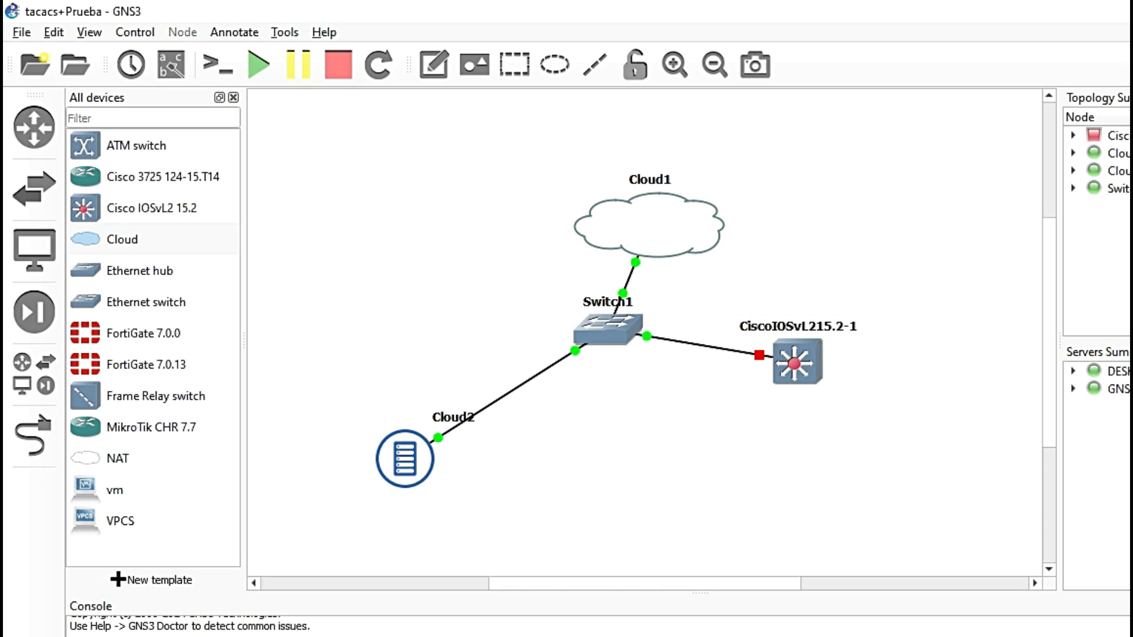
drag(712, 408, 883, 347)
click(780, 523)
click(256, 66)
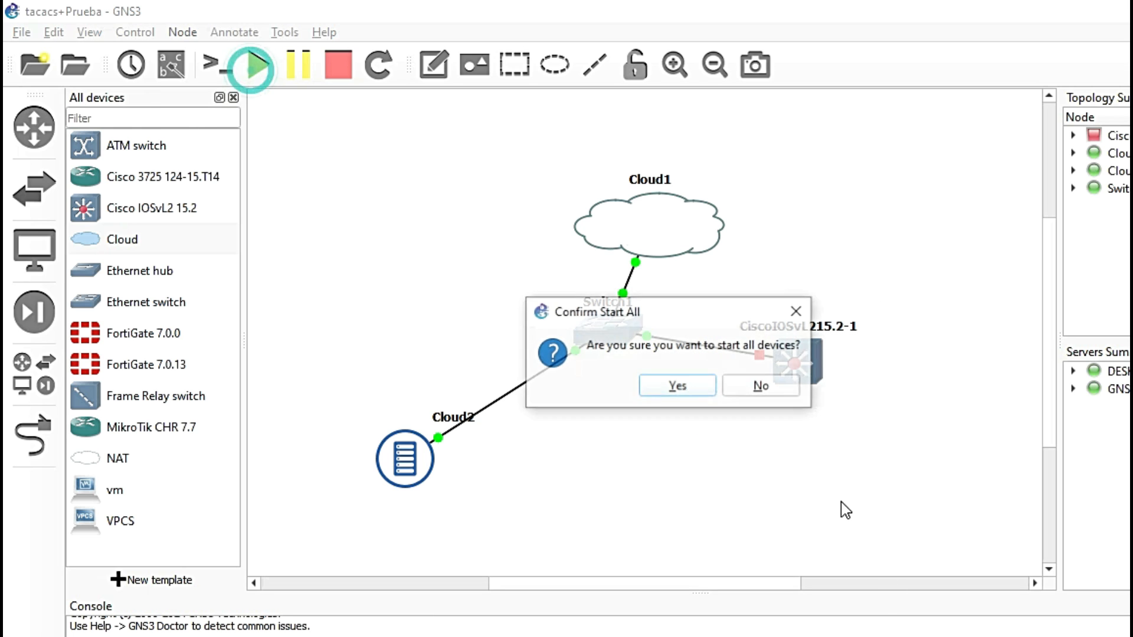
click(673, 388)
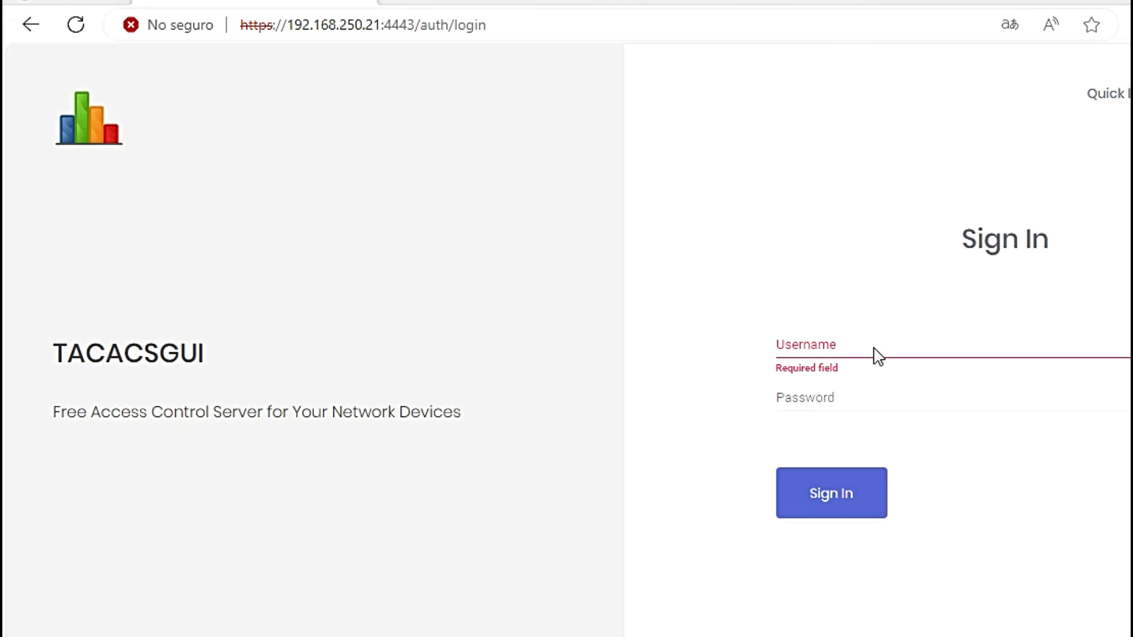
Step: Sign in to the TACACSGUI web console as tacgui with the new password
click(805, 338)
click(694, 341)
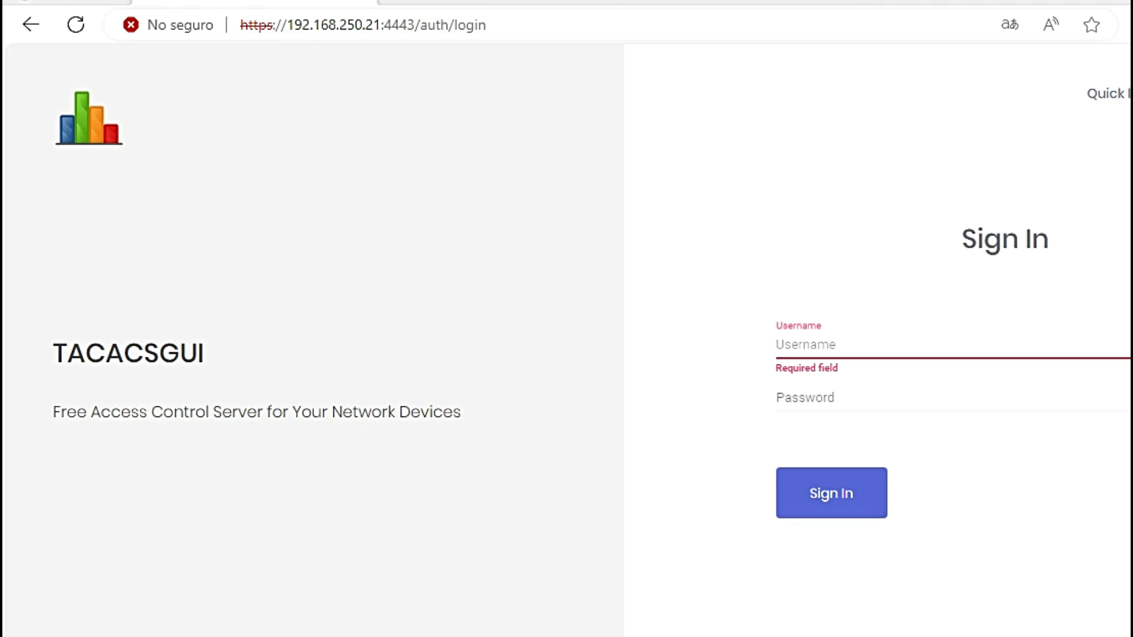
click(817, 349)
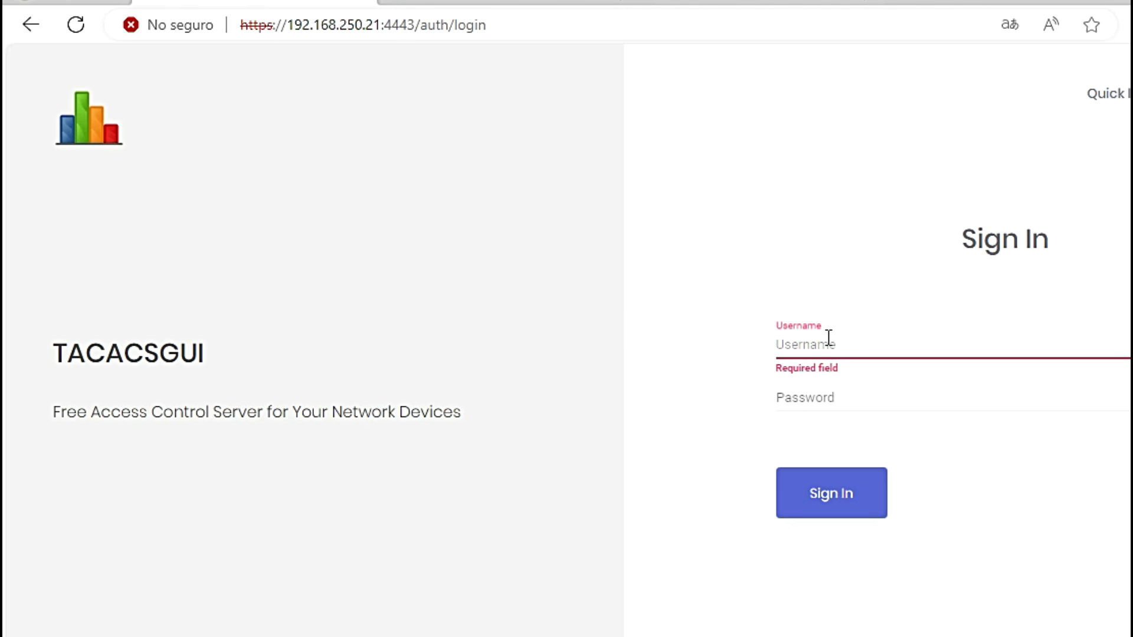
text(tacgui)
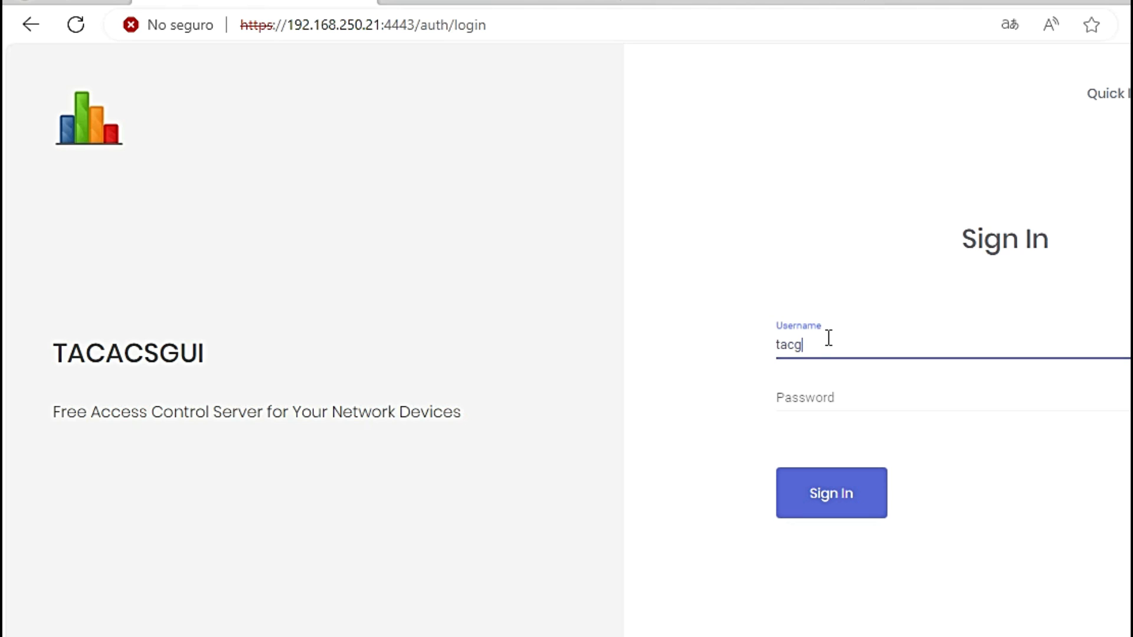
click(812, 396)
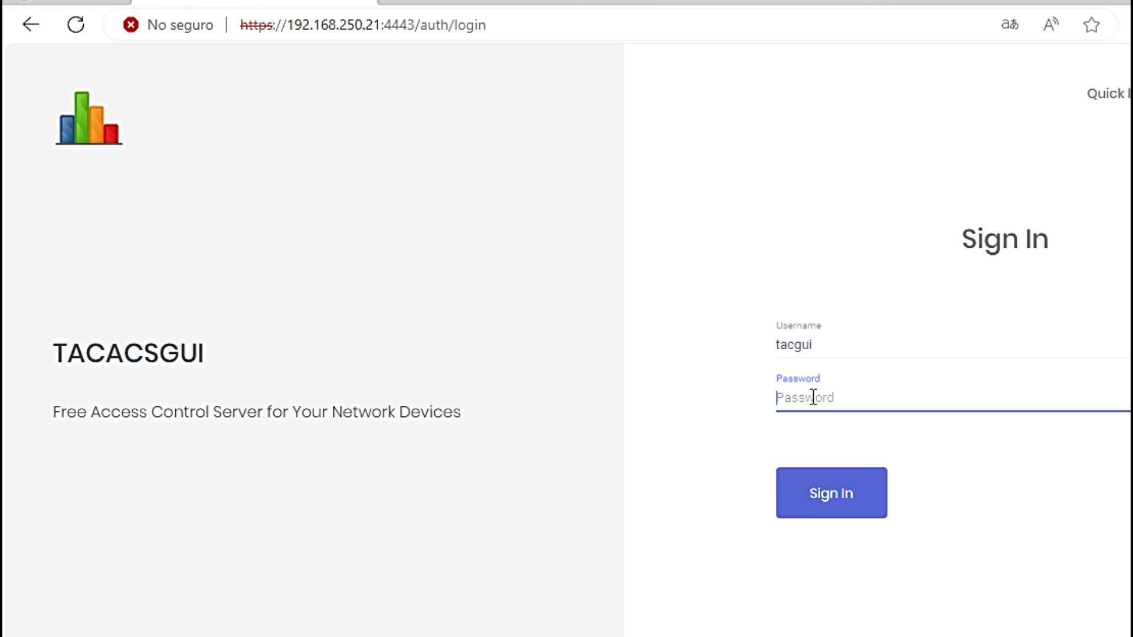
text(abc******)
key(Return)
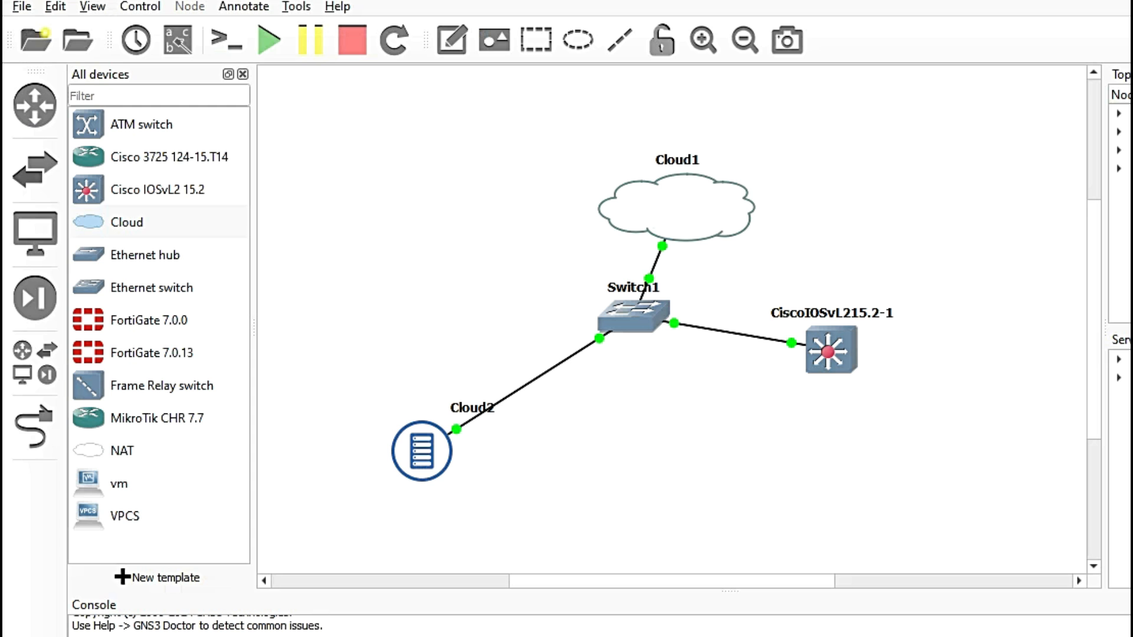
Step: Open a console session on the CiscoIOSvL215.2-1 switch node
right_click(846, 348)
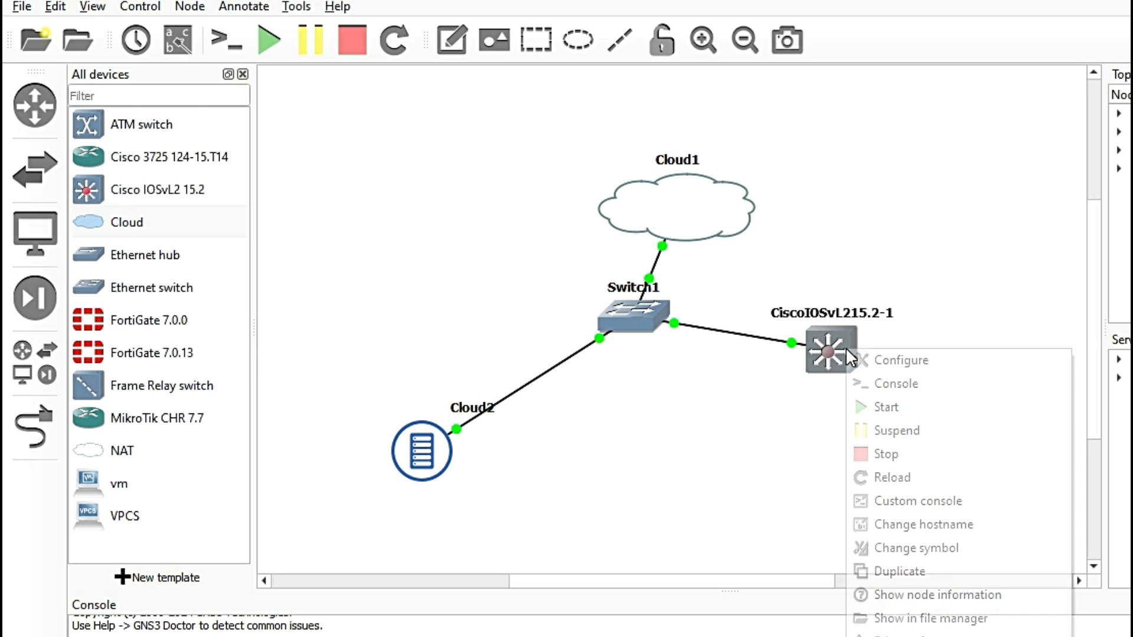
click(914, 389)
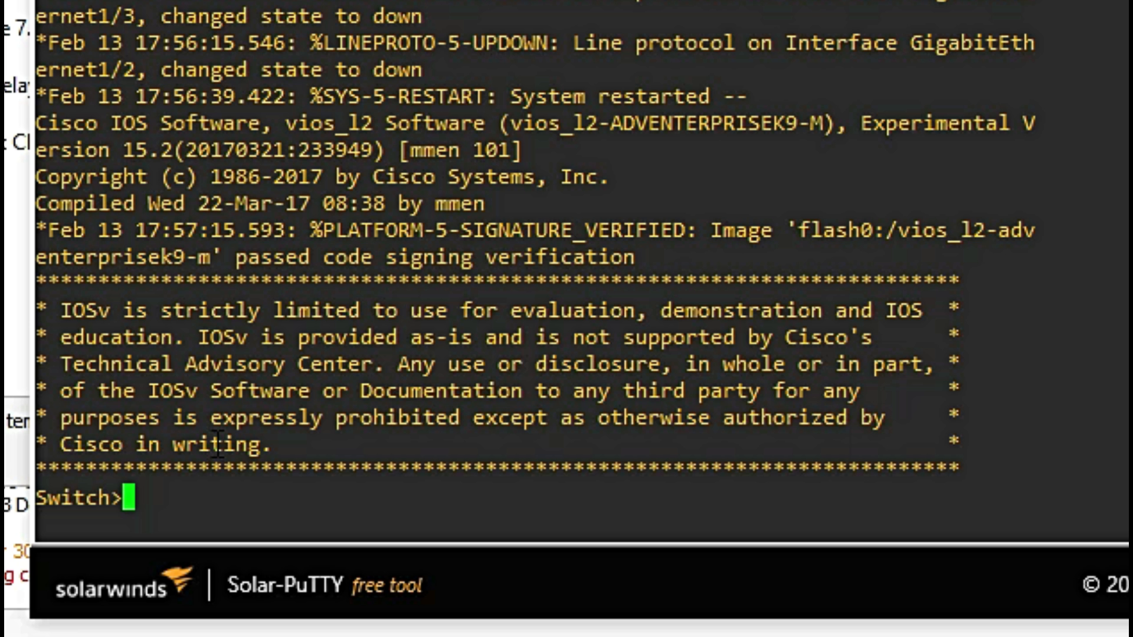
Step: Enter privileged mode, then global configuration, then the configuration for interface g0/0
text(en)
key(Tab)
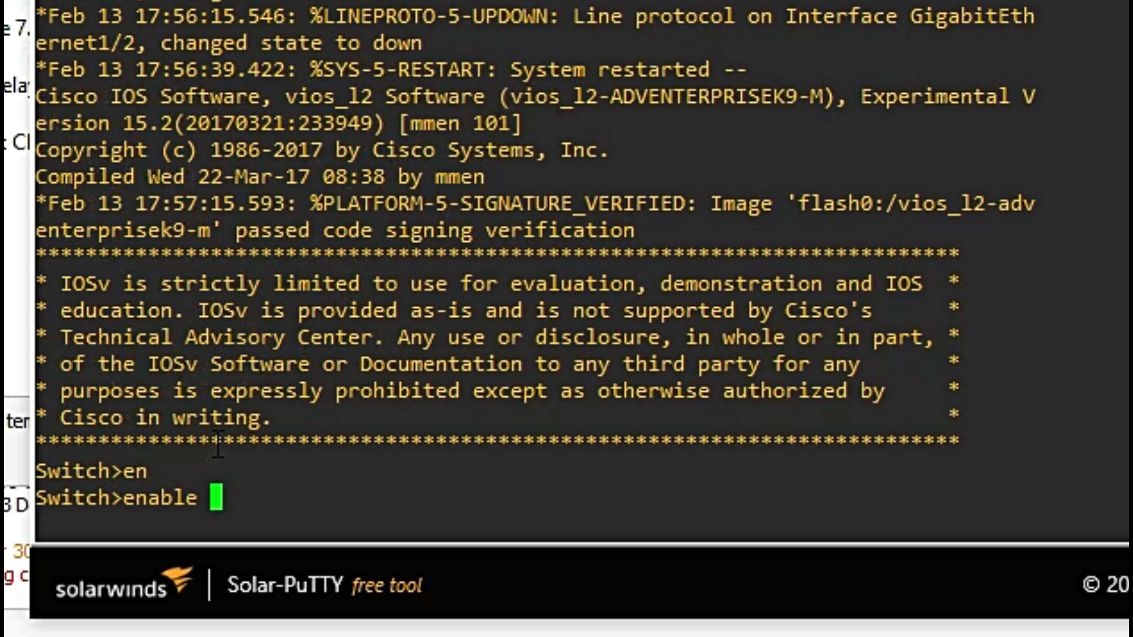
key(Return)
text(conf t)
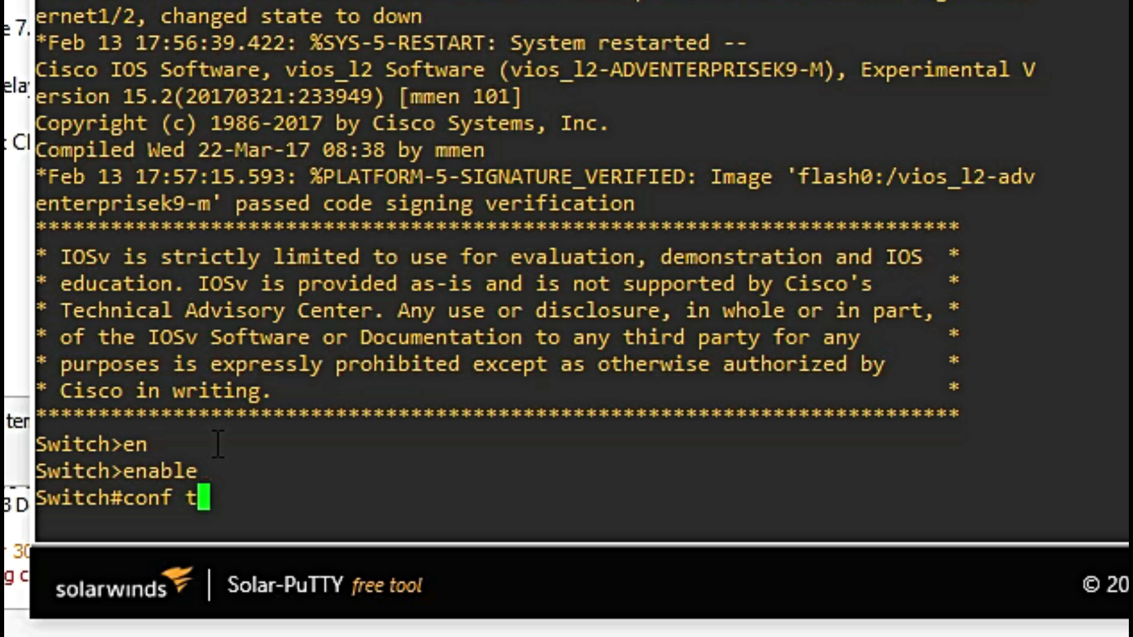
key(Return)
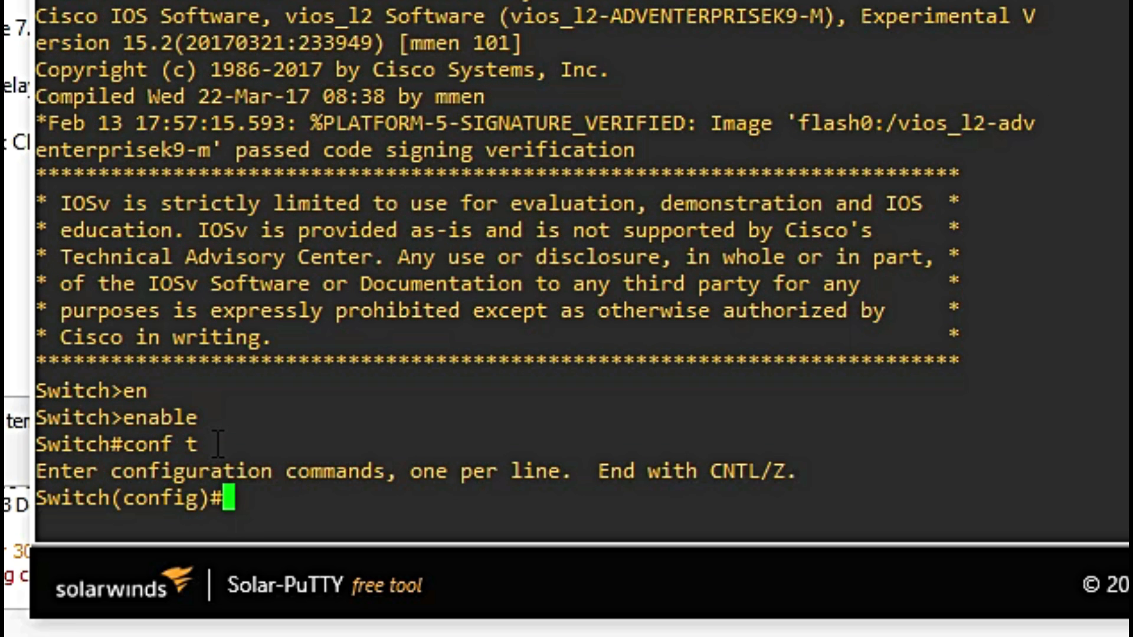
text(int)
key(Tab)
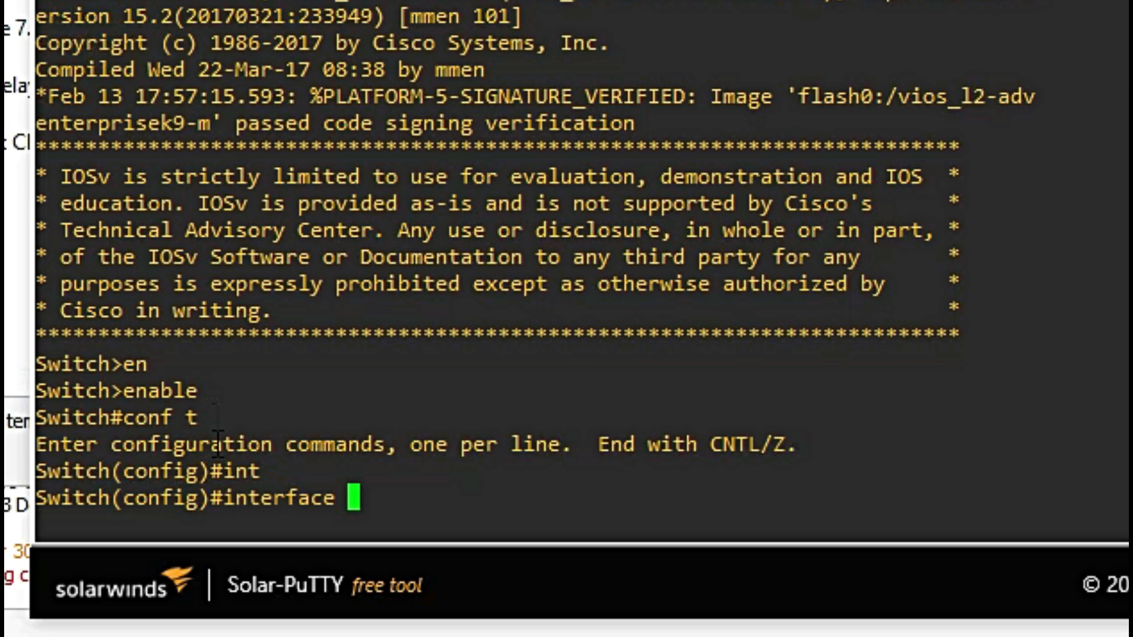
text(g0/0)
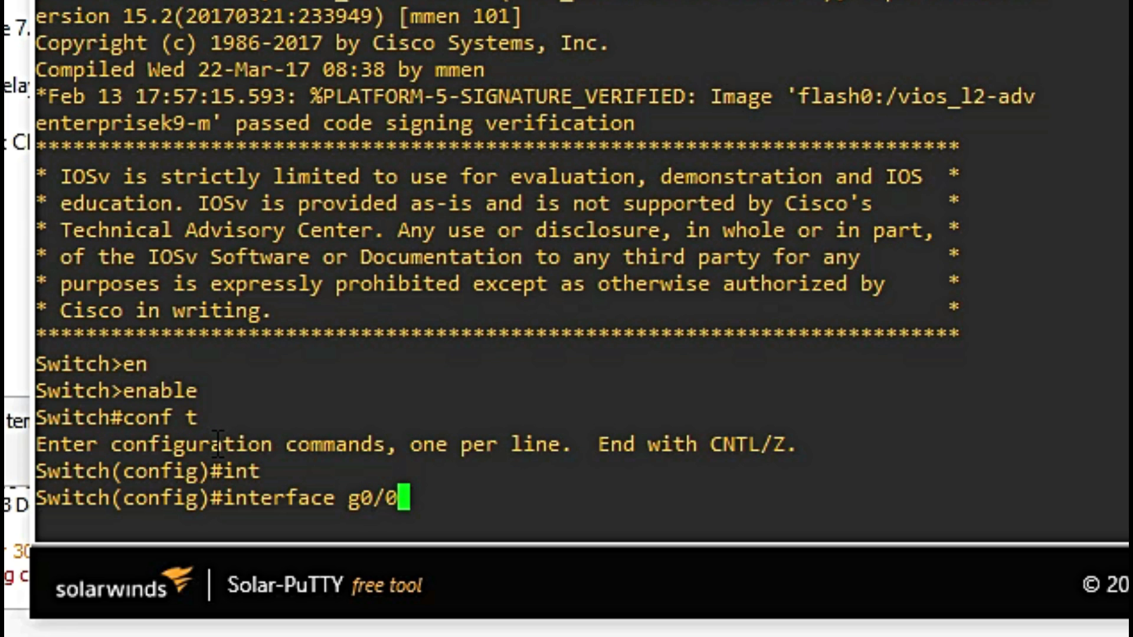
key(Return)
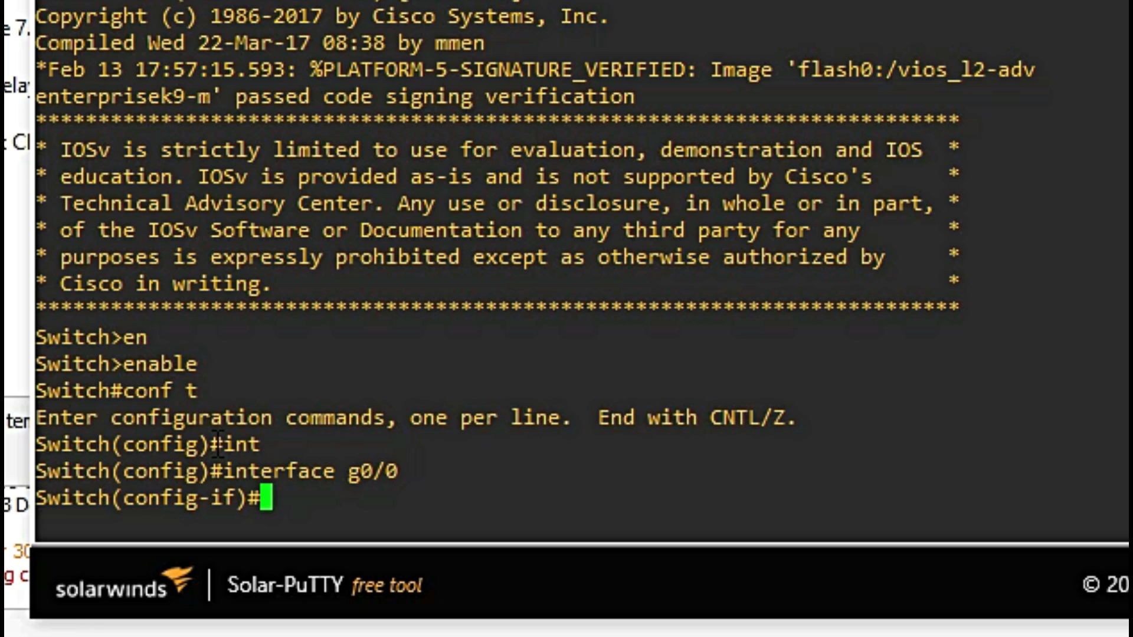
Step: Make g0/0 a routed port with 192.168.250.10 255.255.255.0 and bring it up
text(no sw)
key(Tab)
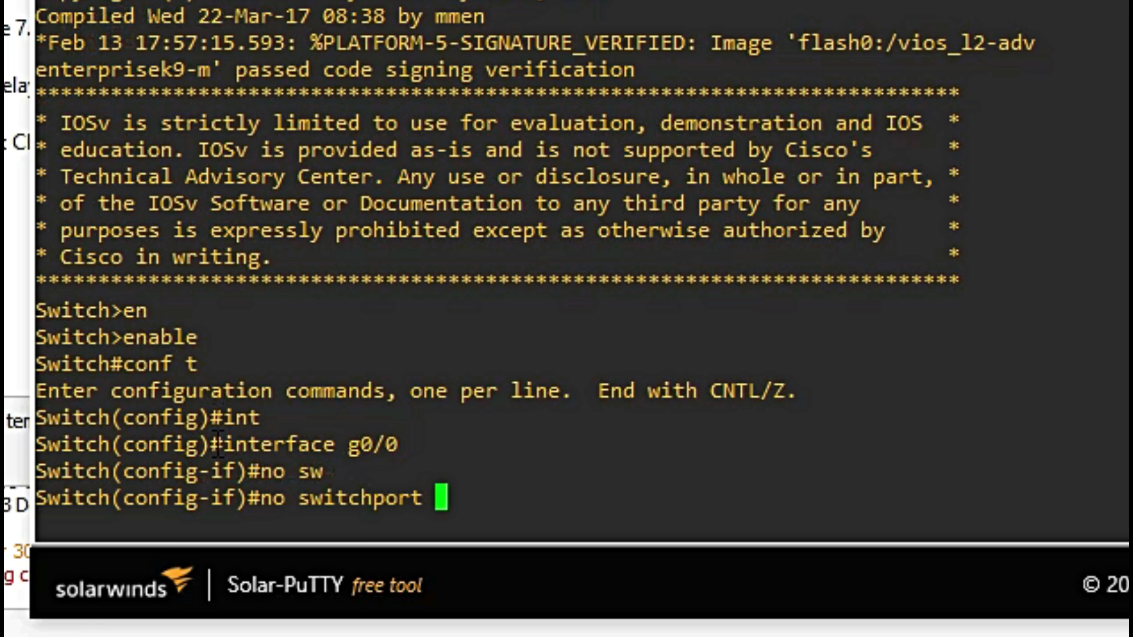
key(Return)
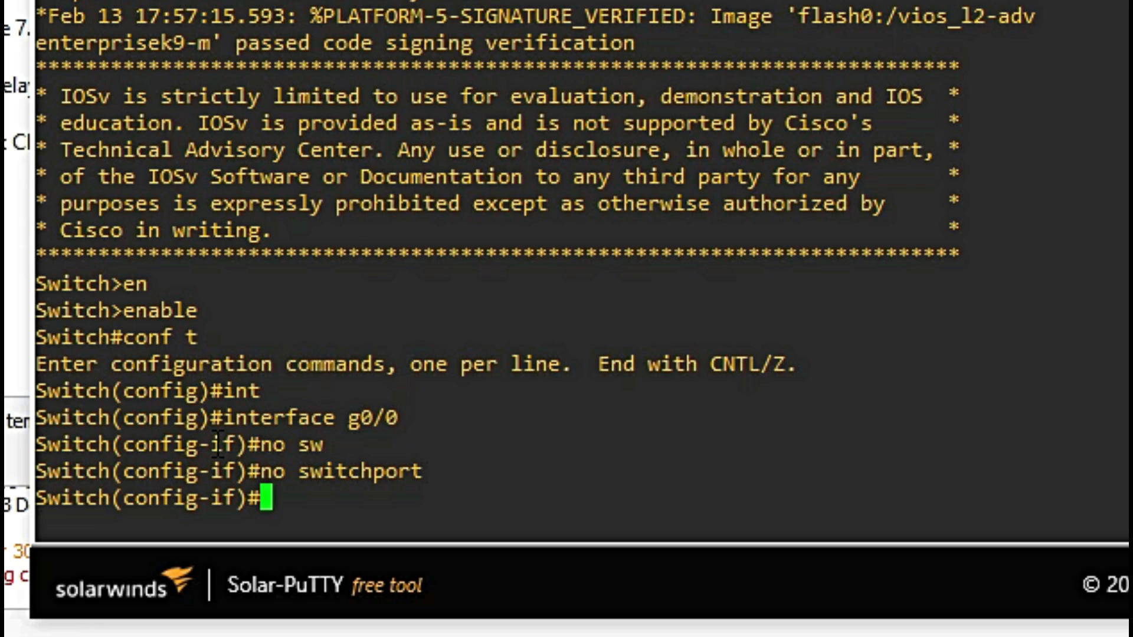
text(ip add)
key(Tab)
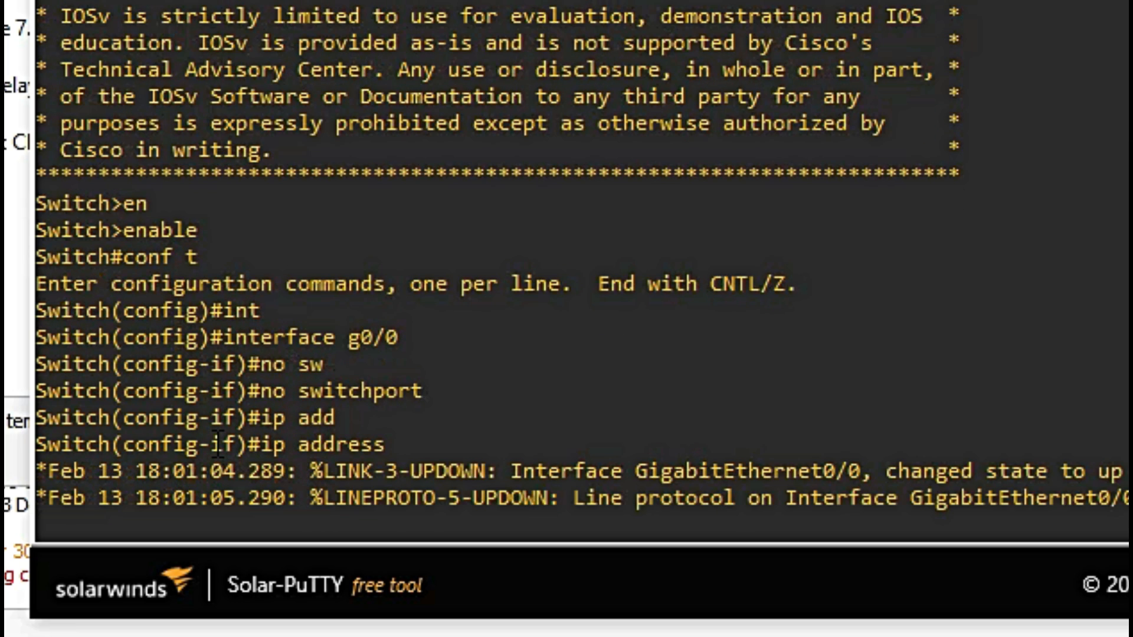
text(192.168.)
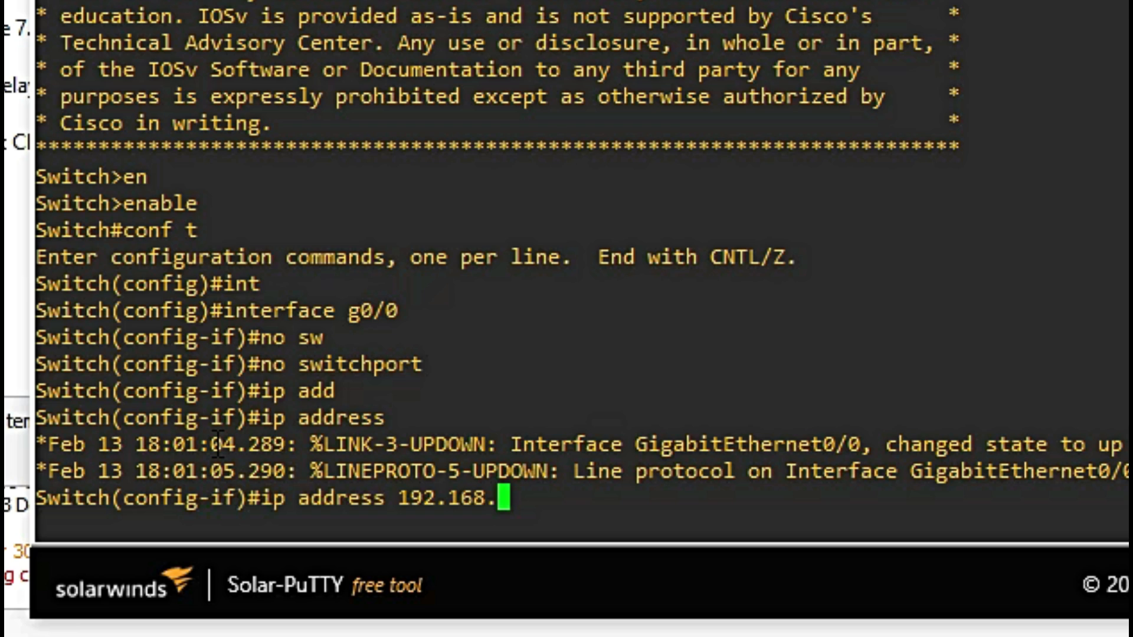
text(250.120)
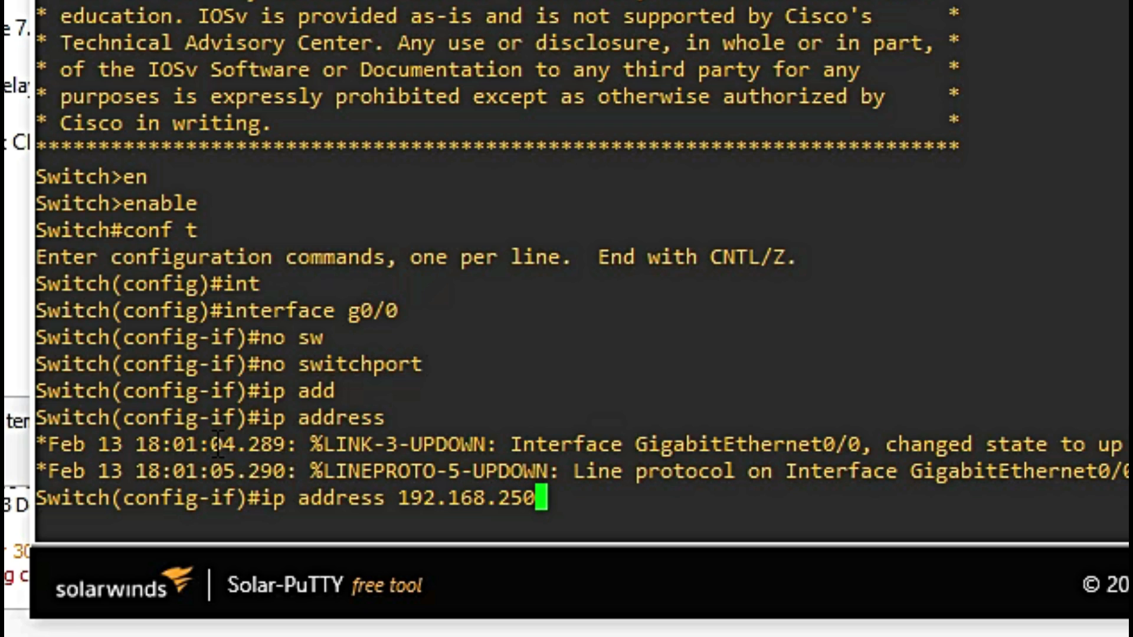
key(BackSpace)
key(BackSpace)
text(0 255.255.255.)
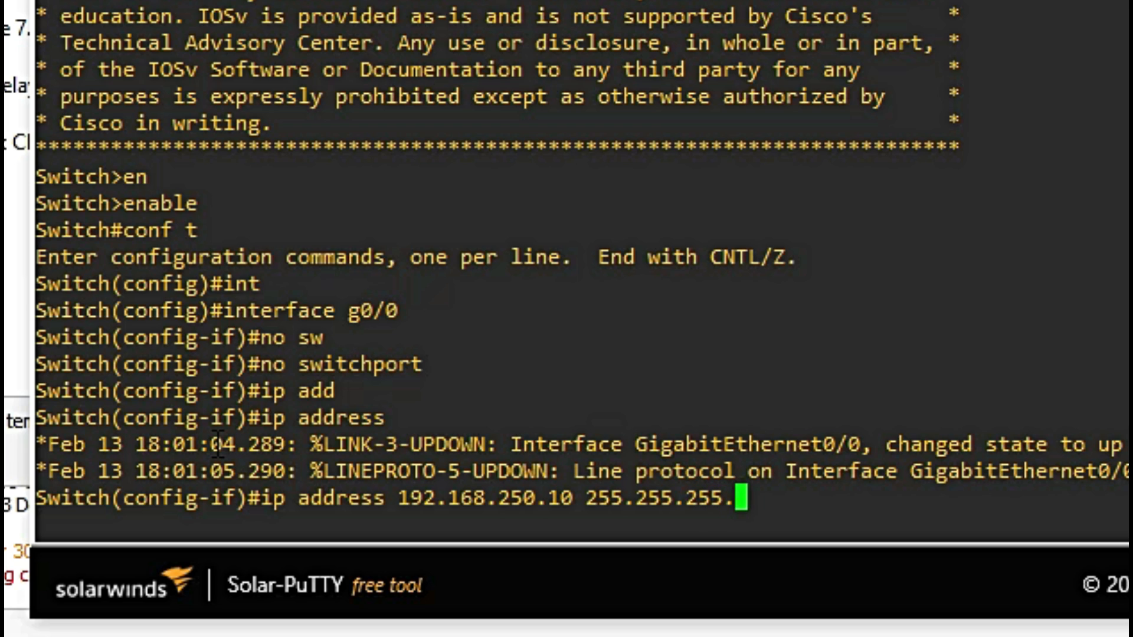
text(0)
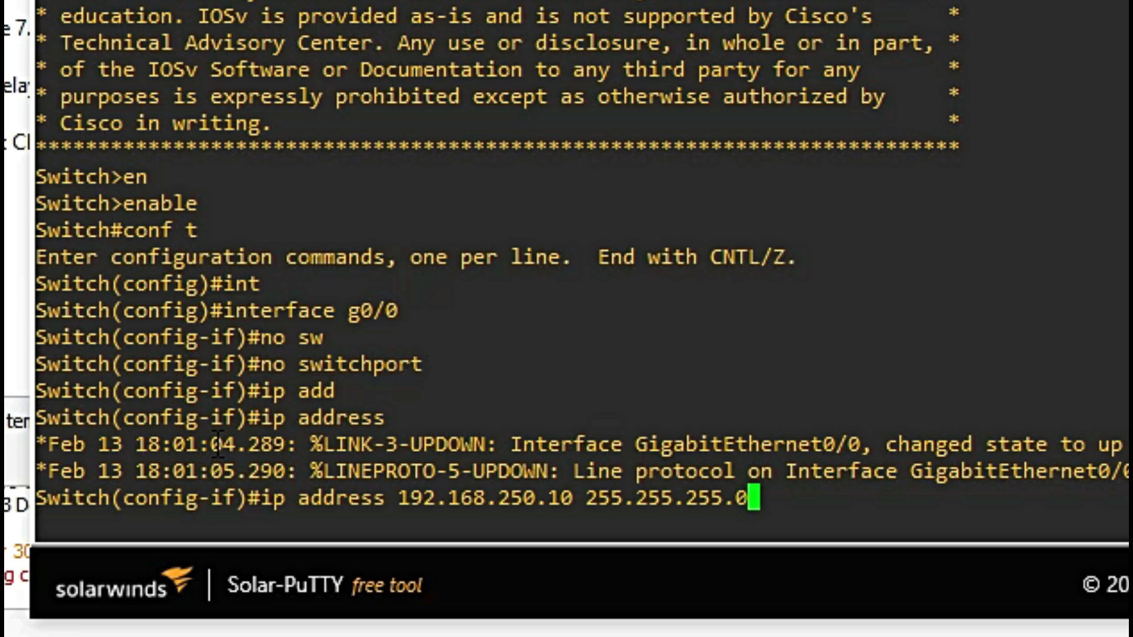
key(Return)
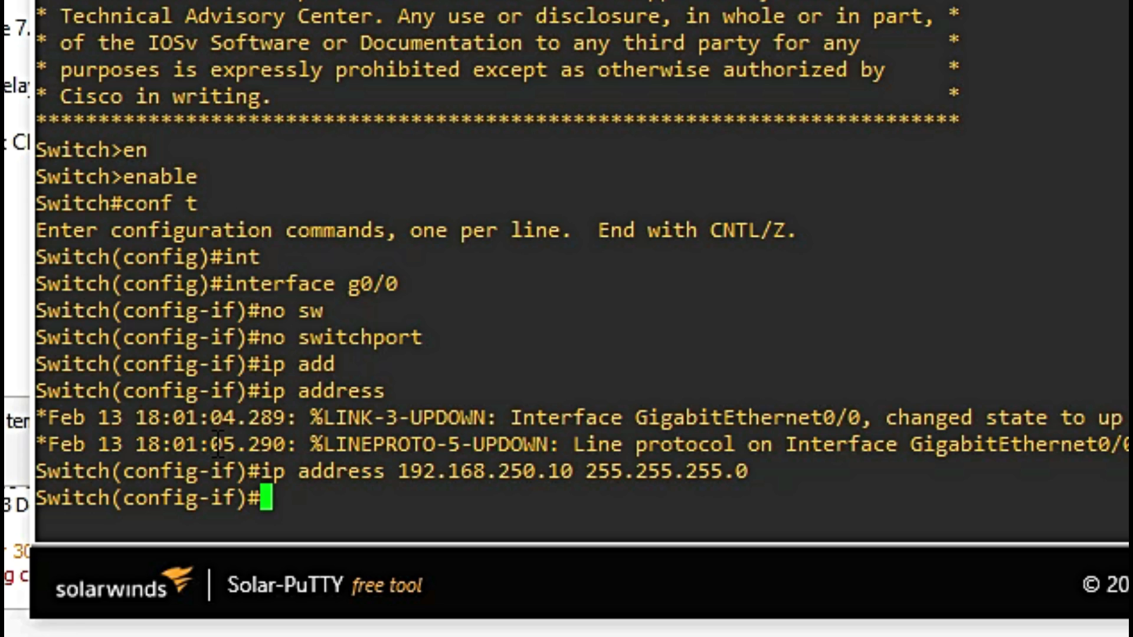
text(no sh)
key(Tab)
key(Return)
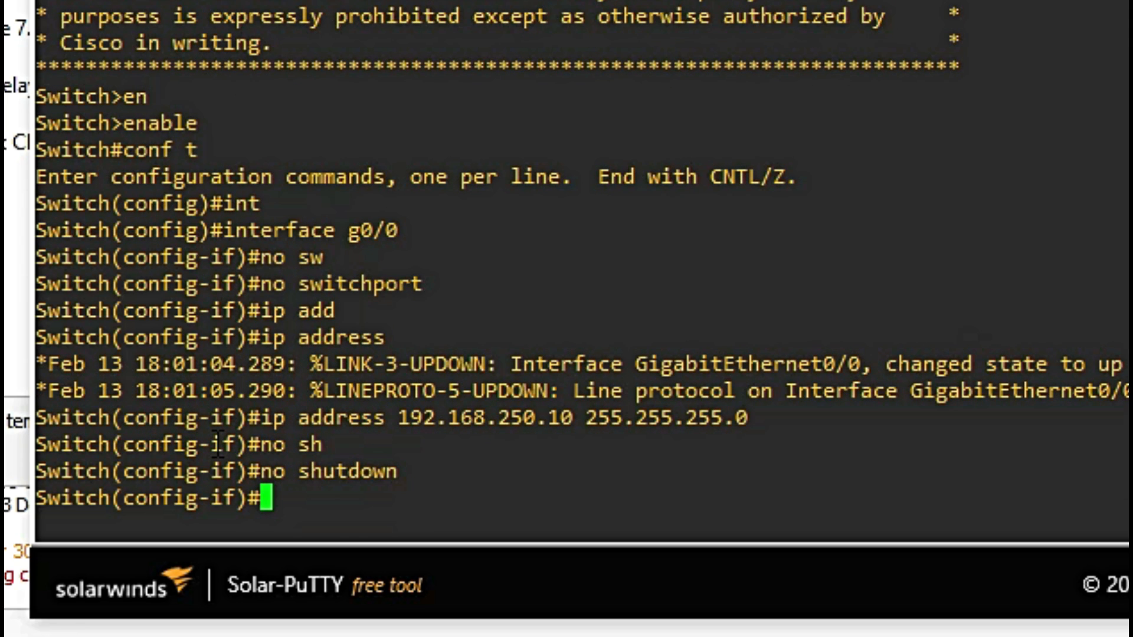
Step: Exit back to privileged mode and enter a ping to 192.168.250.1
text(exit)
key(Return)
text(exit)
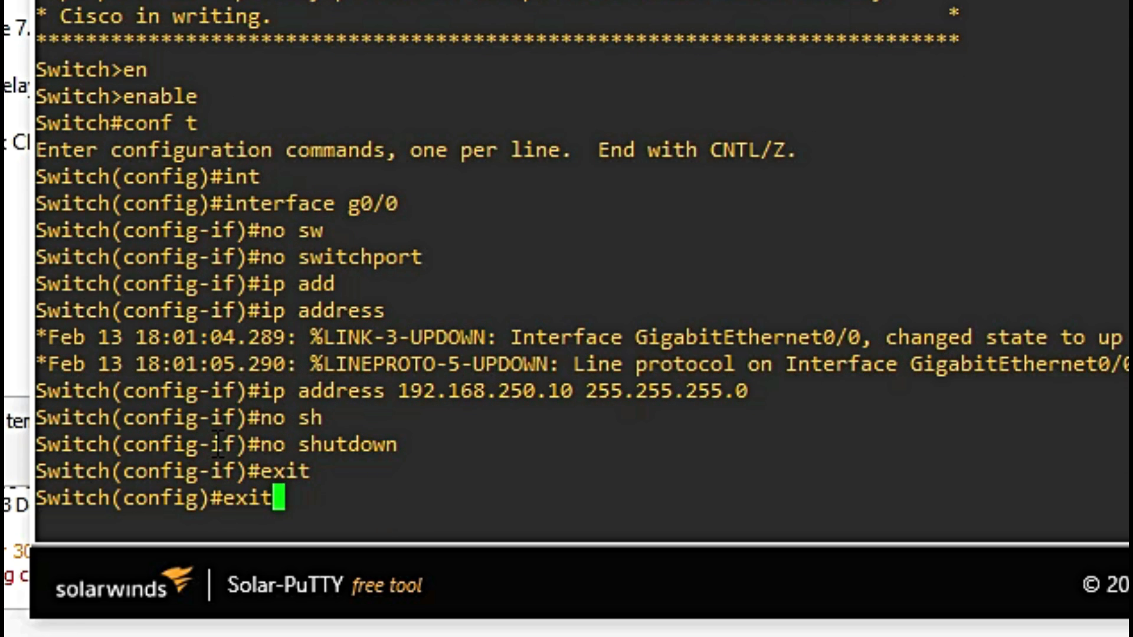
key(Return)
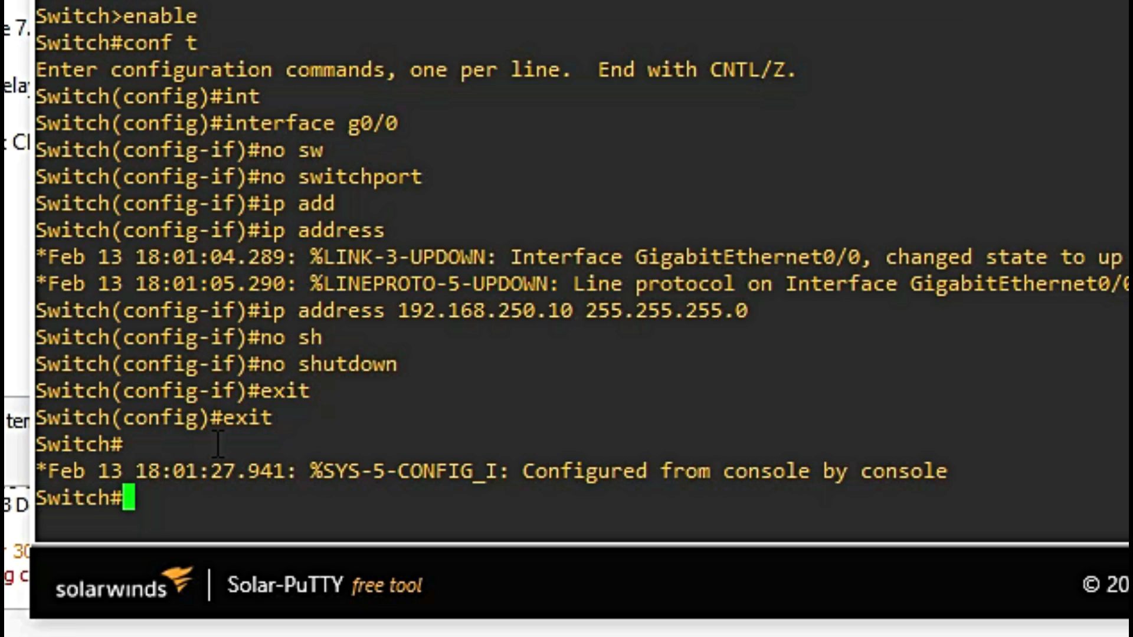
text(ping )
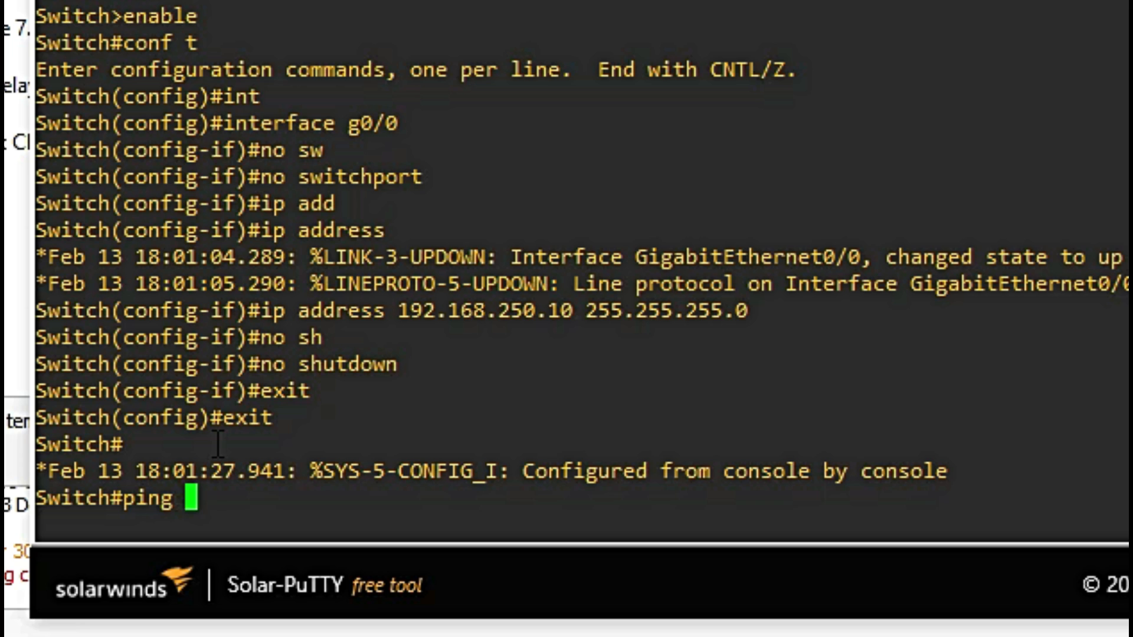
text(192.168.250.1)
Step: Ping 192.168.250.1 and 192.168.250.21 from the switch, then enter global configuration mode
key(Return)
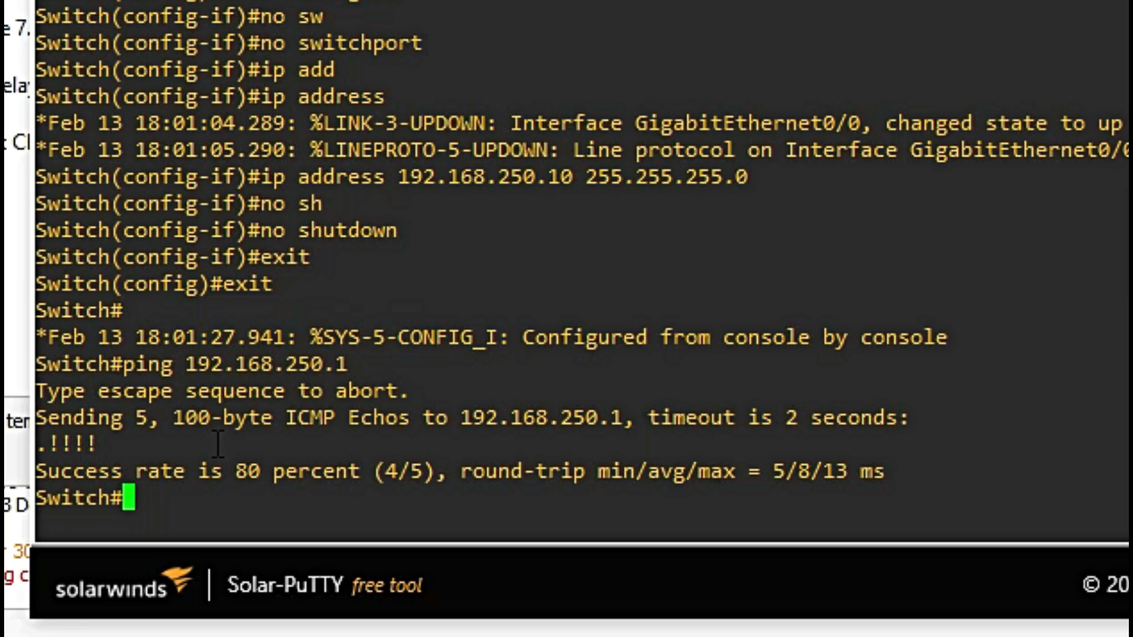
key(Up)
key(BackSpace)
text(21)
key(Return)
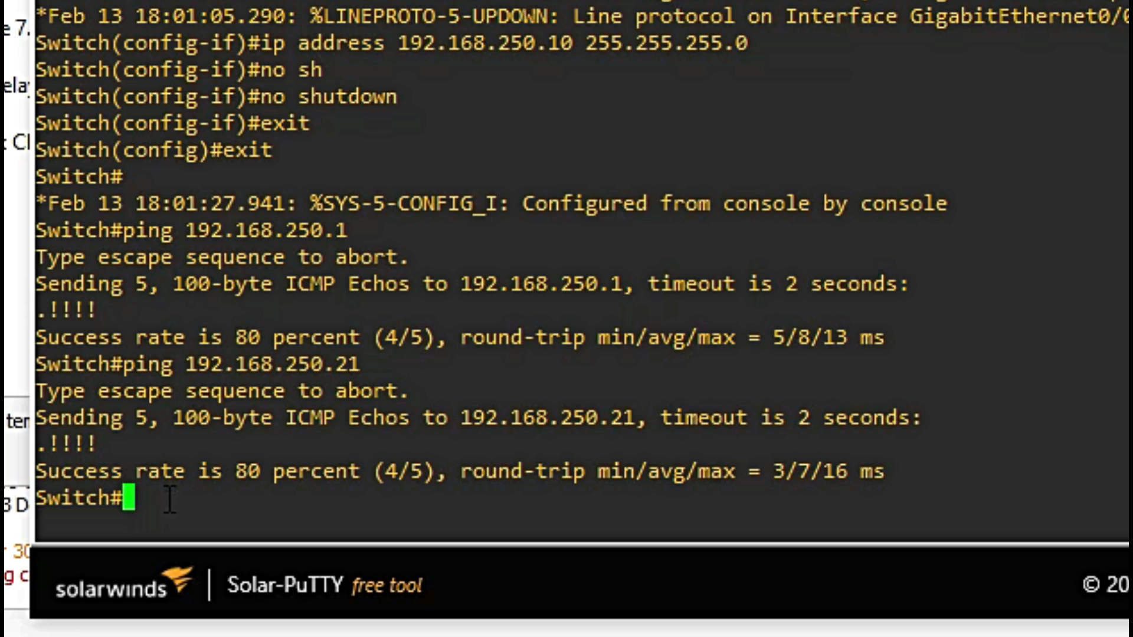
text(conf t)
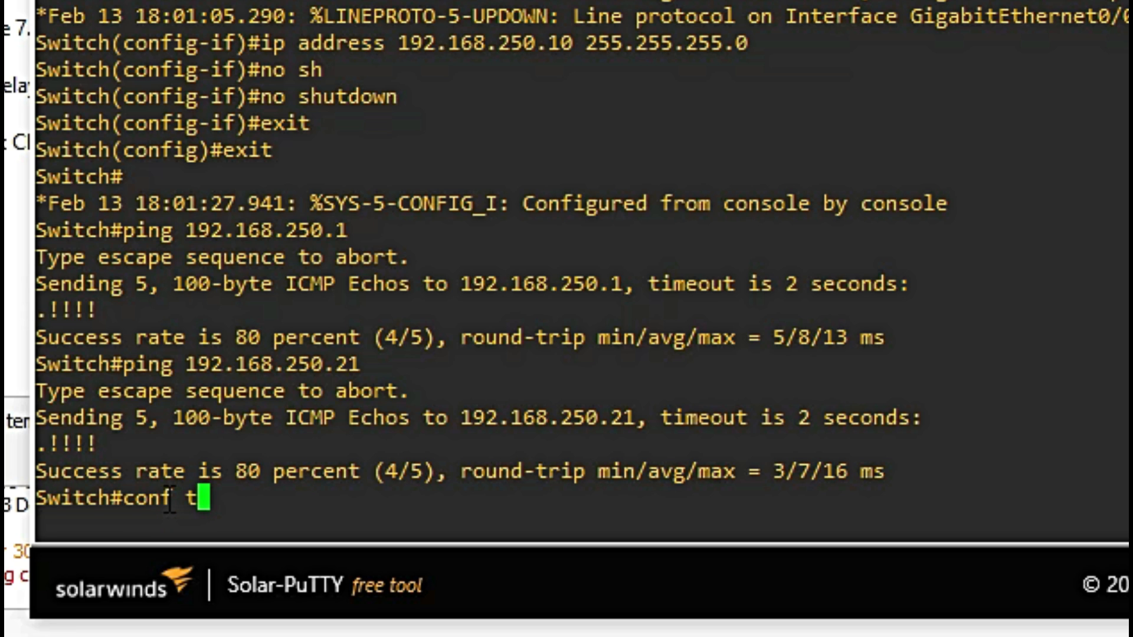
key(Return)
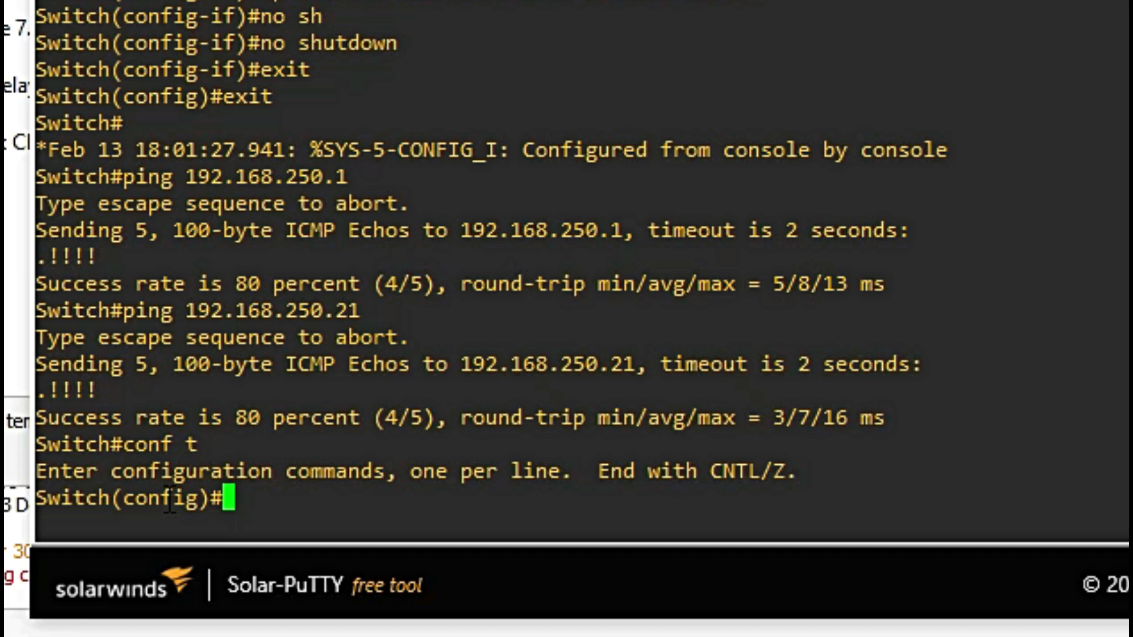
Step: Create local username 'respaldo' with its password on the switch
text(usern)
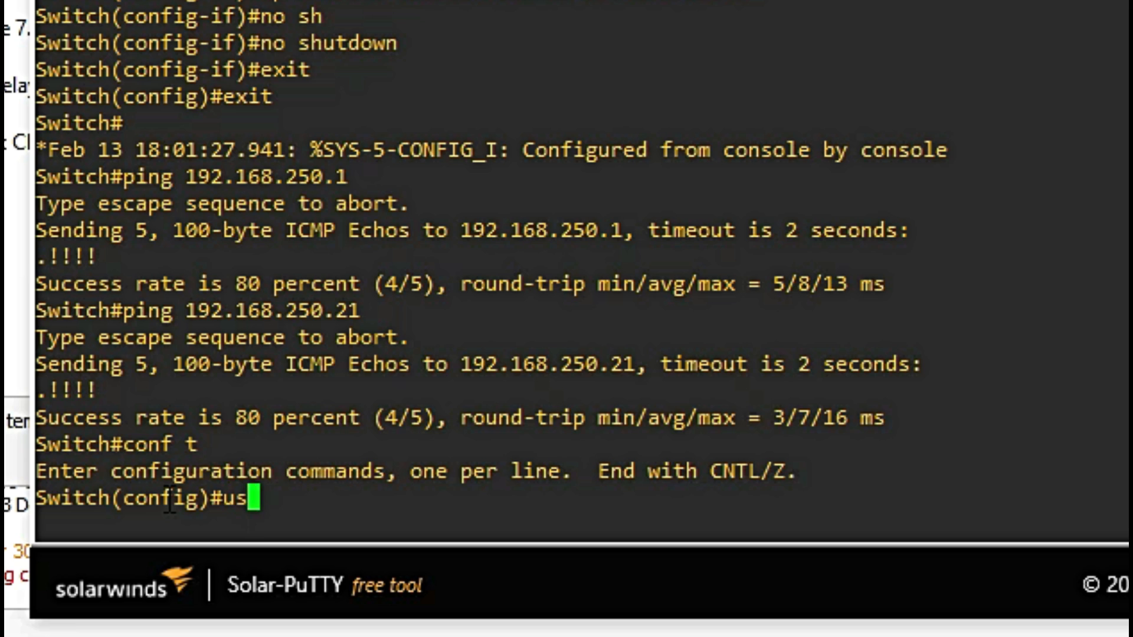
key(Tab)
text(n)
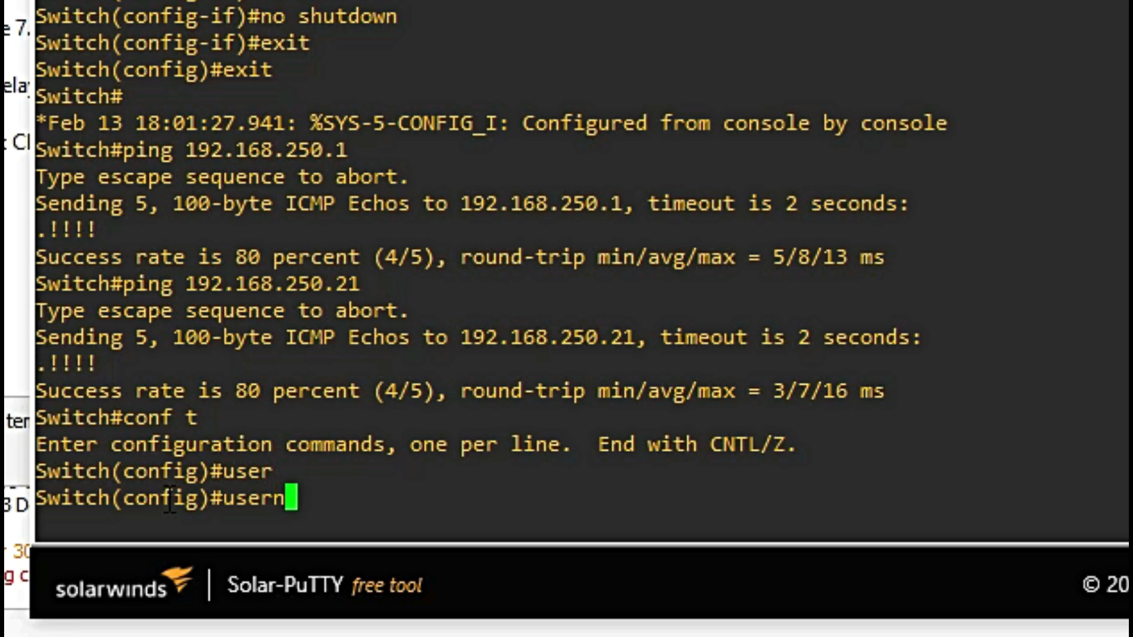
key(Tab)
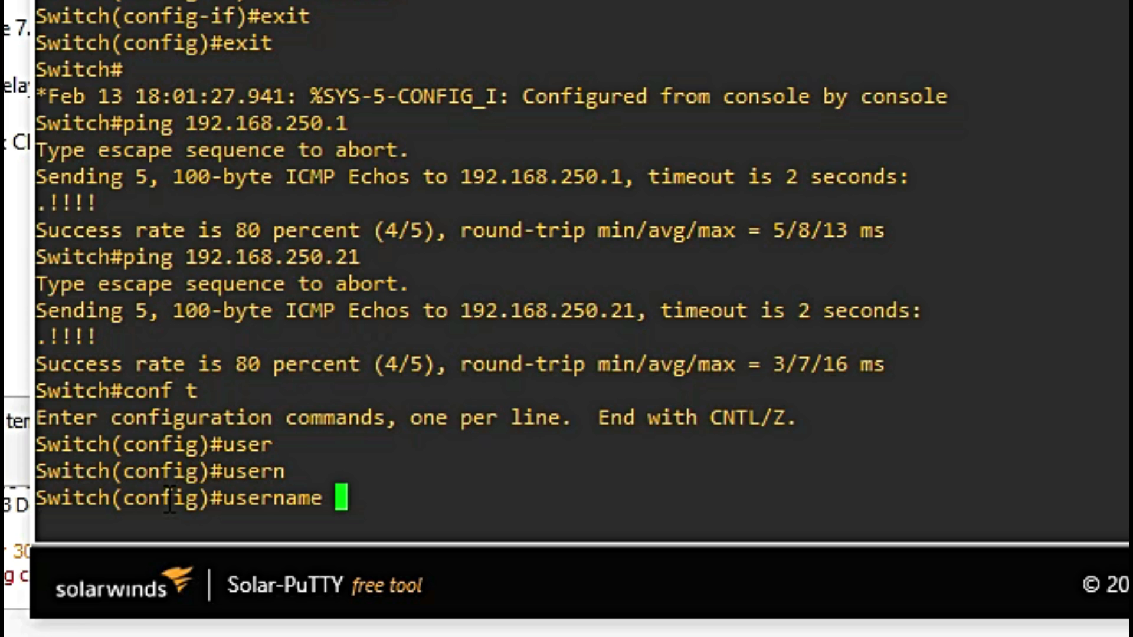
text(respaldo )
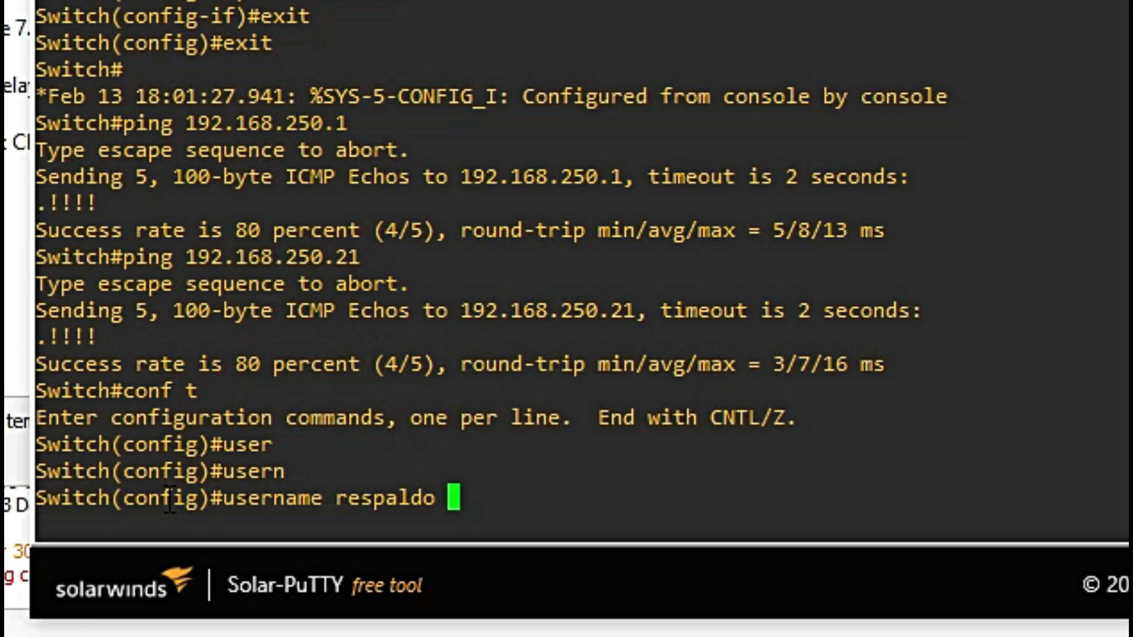
text(pas)
key(Tab)
text(cisc)
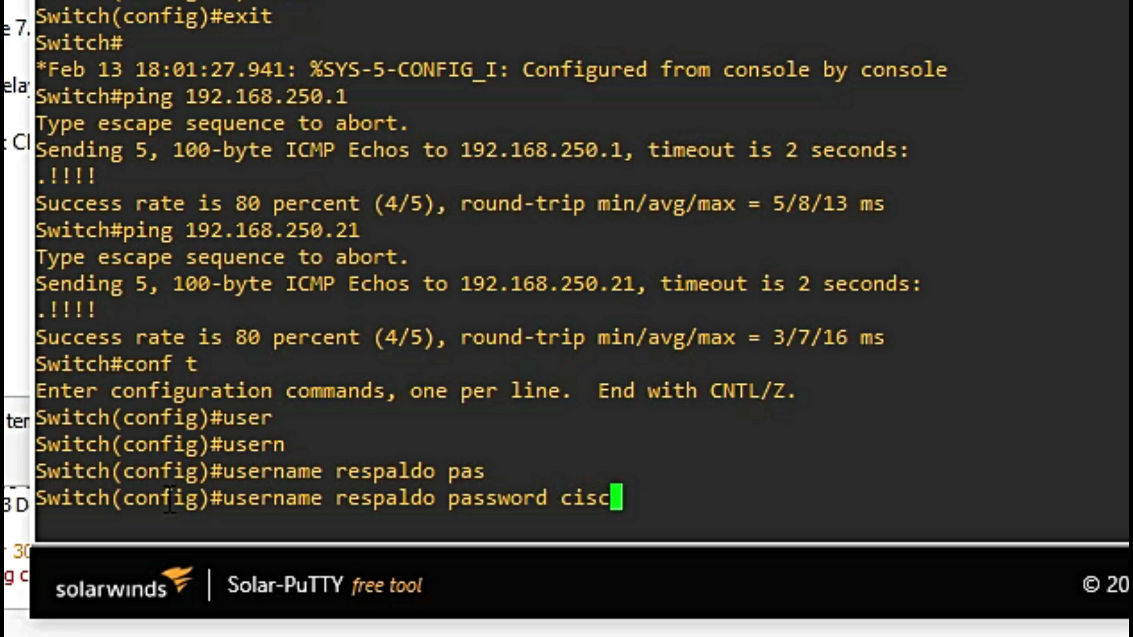
text(o123)
key(Return)
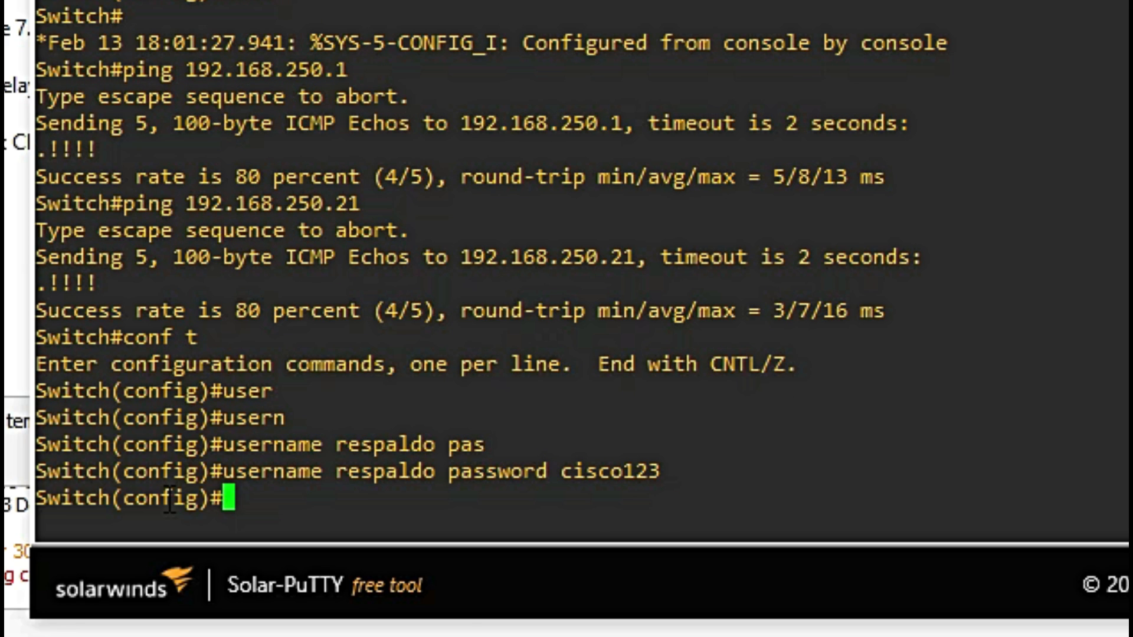
key(Return)
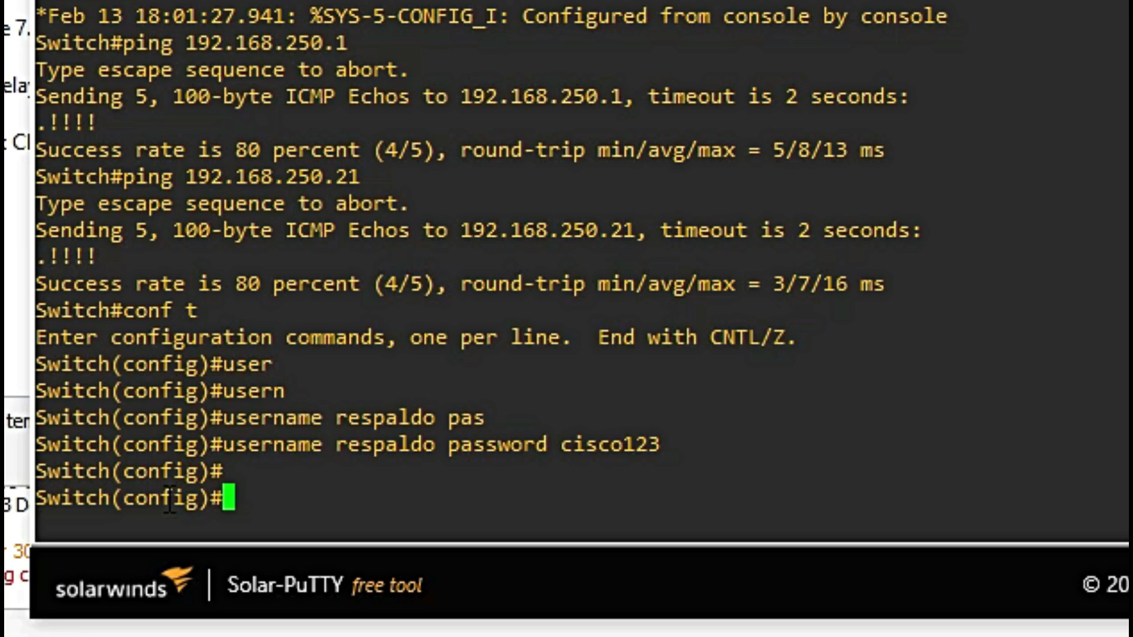
Step: Enable aaa new-model and create the TACACS+ server group cisco1
text(aaa ne)
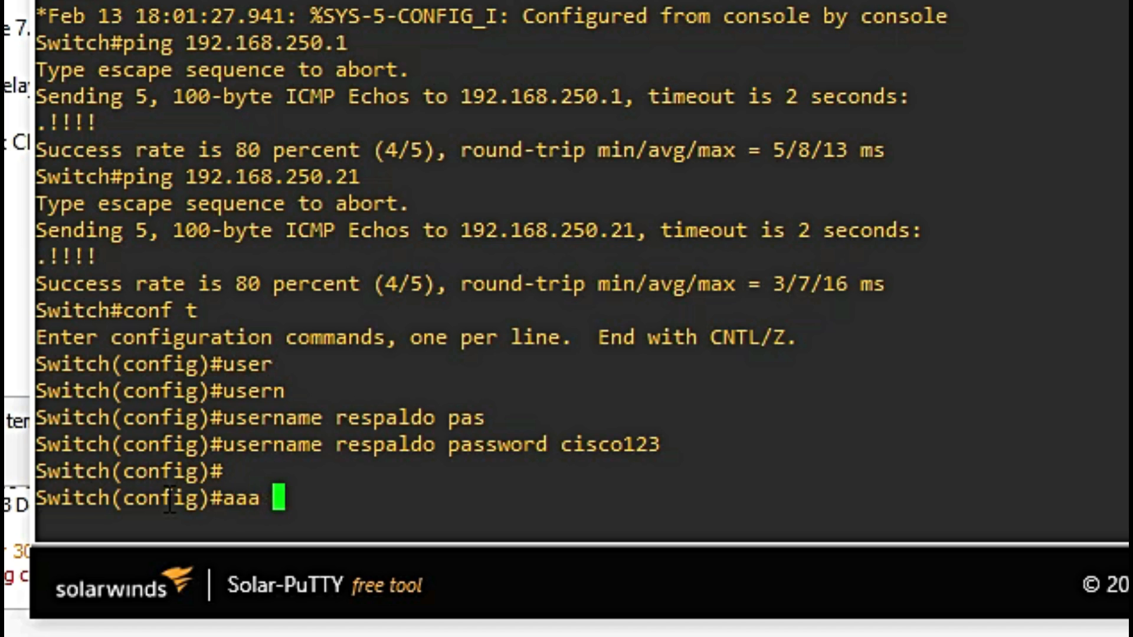
key(Tab)
key(Return)
text(aaa)
click(304, 495)
text(grou)
key(Tab)
text(ser)
key(Tab)
text(tac)
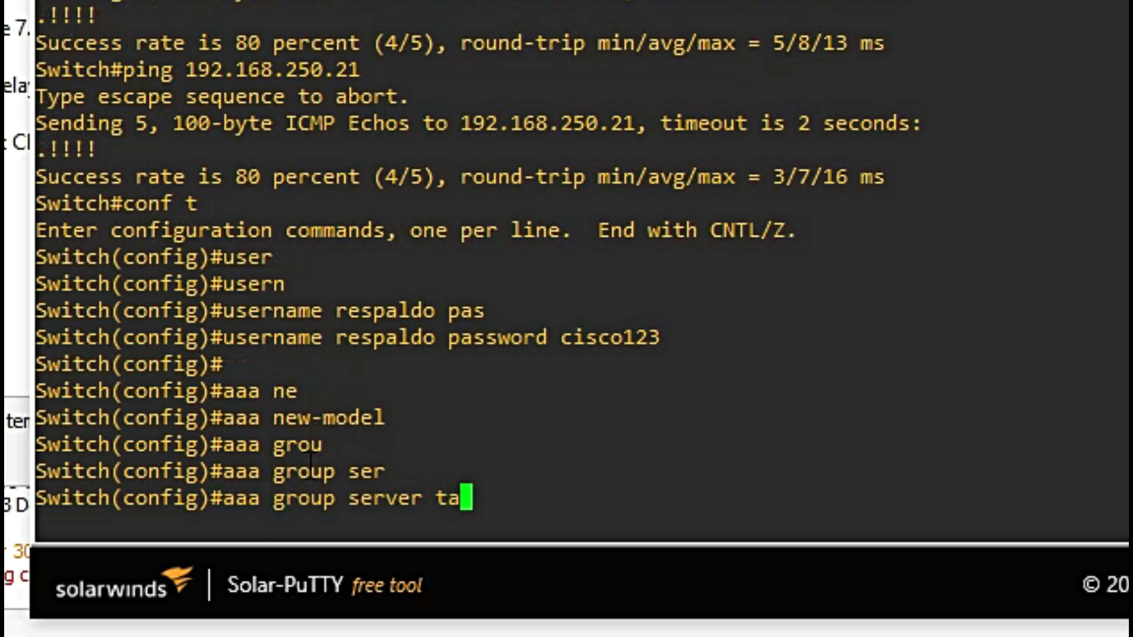
key(Tab)
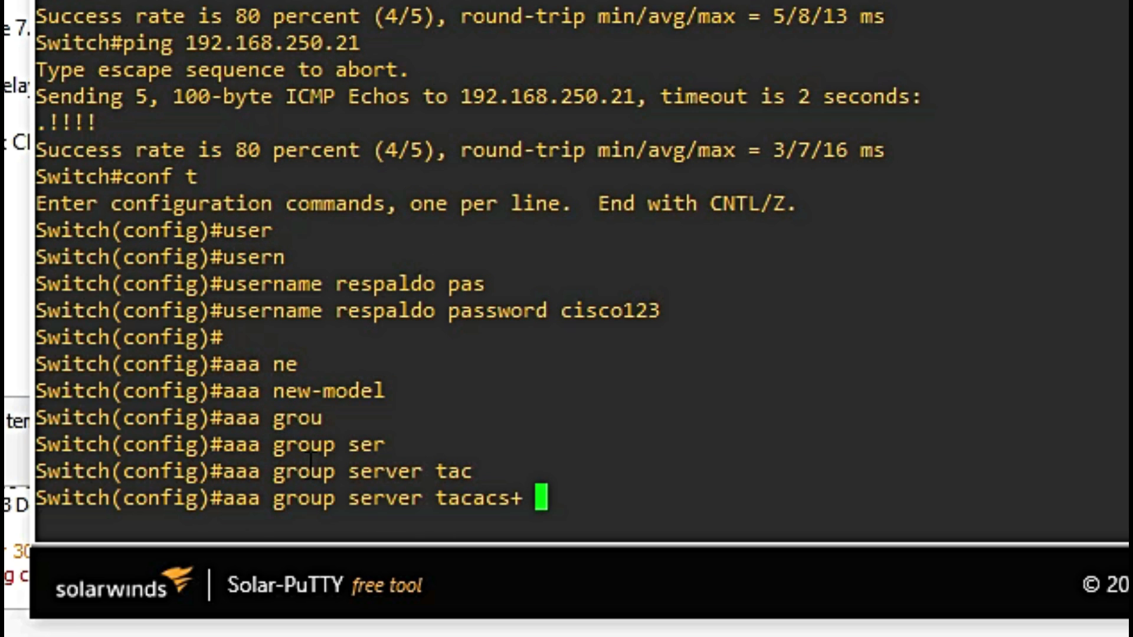
text(cisco1)
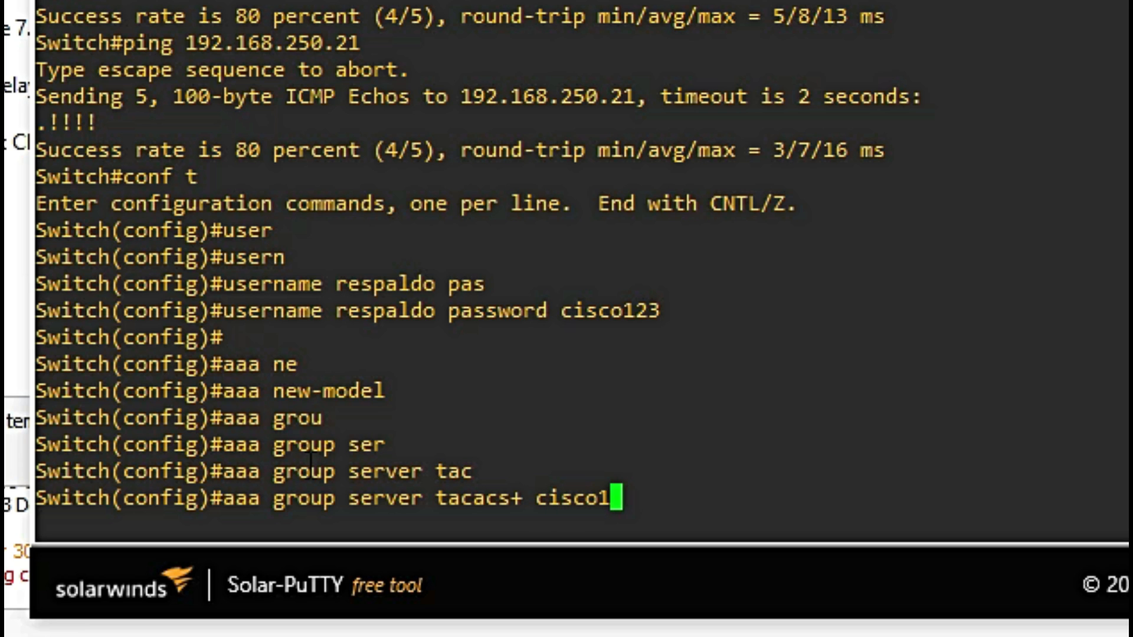
key(Return)
Step: Add server name tacacsgui to group cisco1 and exit the group configuration
click(404, 494)
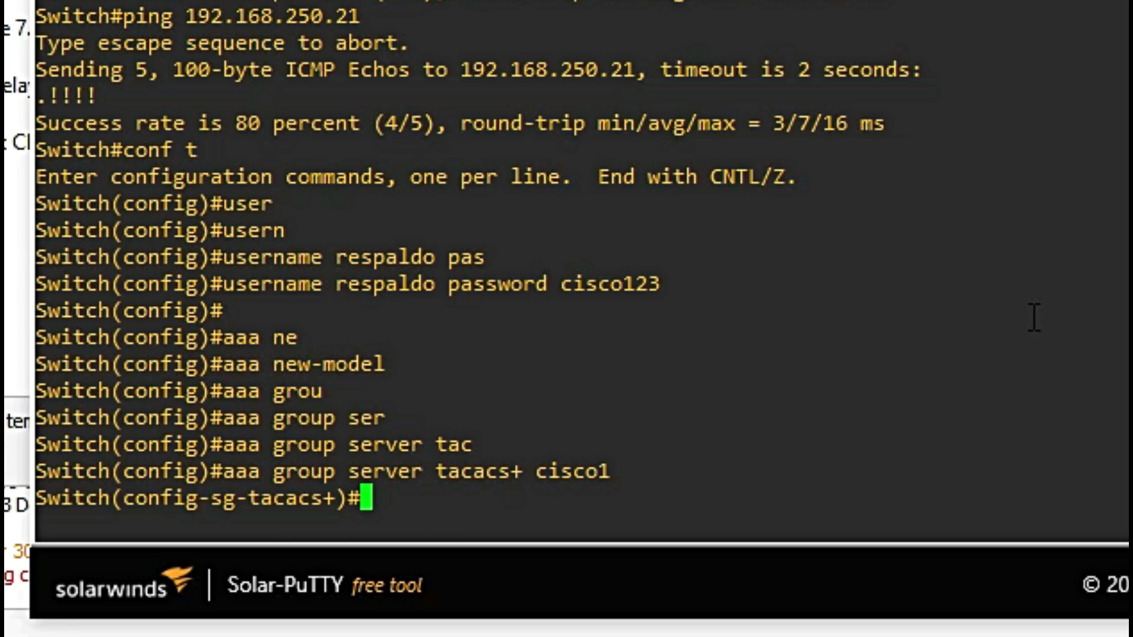
text(serv)
key(Tab)
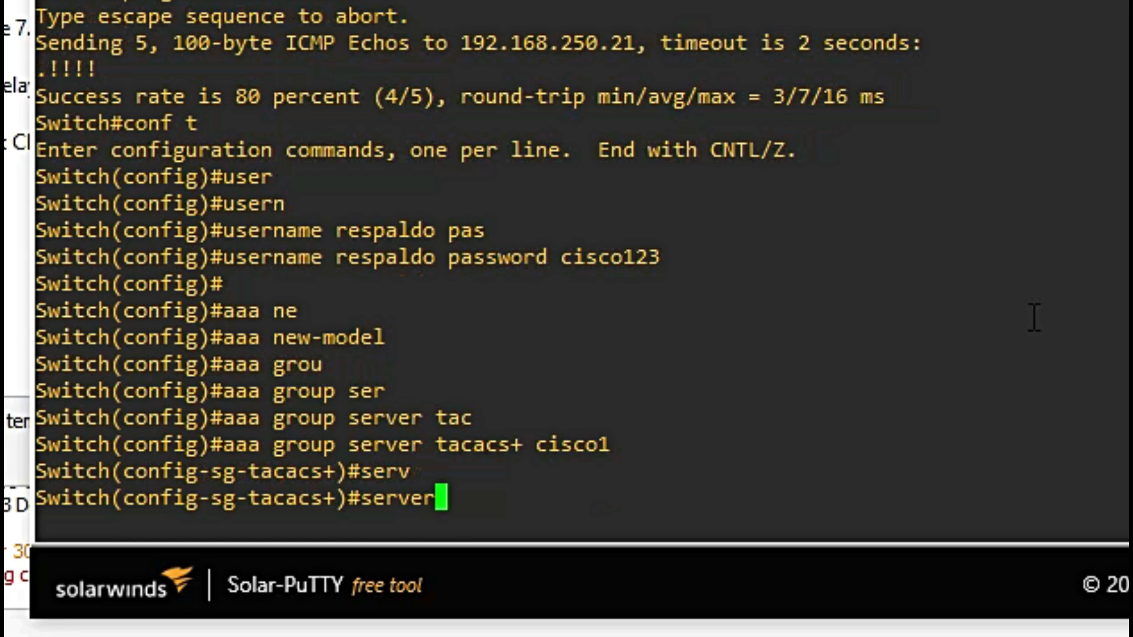
text(nam)
key(Tab)
text(tacacsgui)
key(Return)
text(exit)
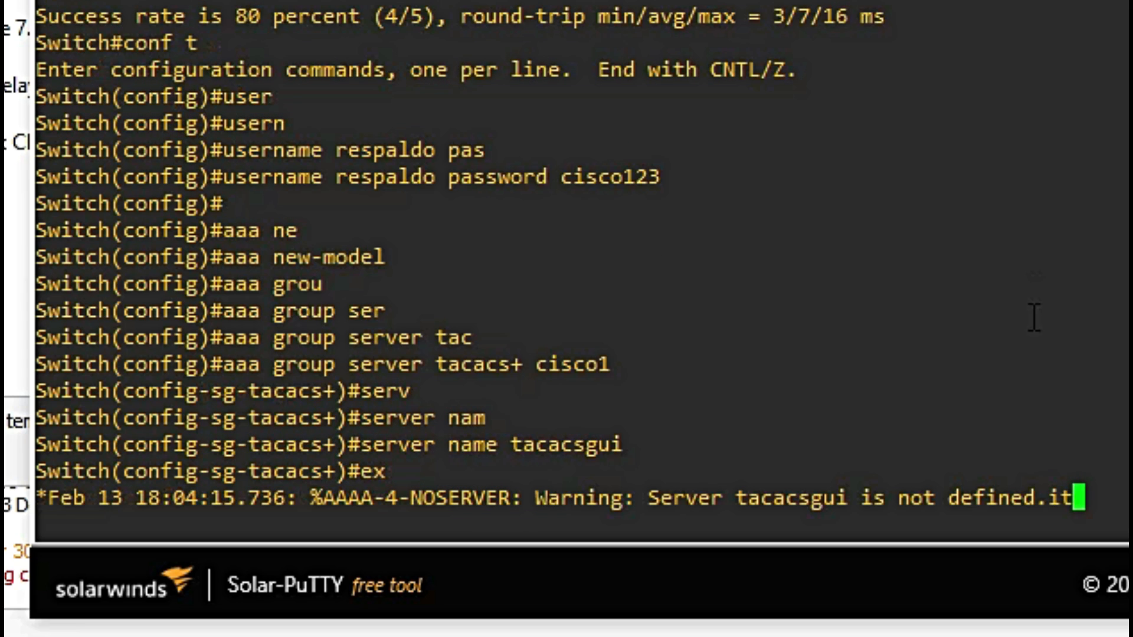
key(Return)
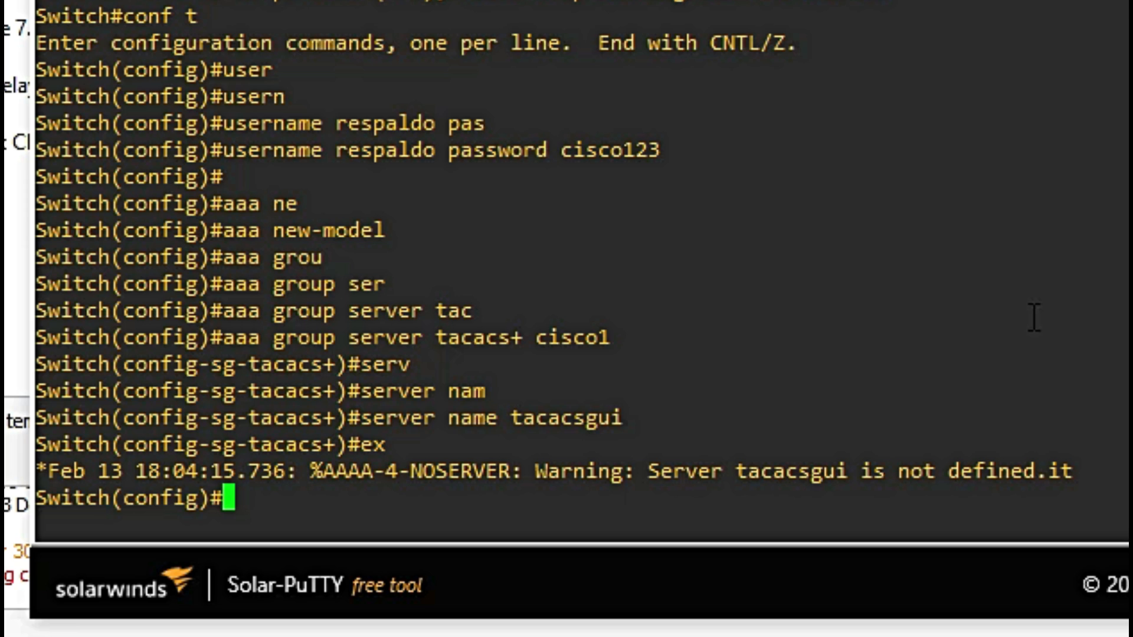
Step: Define a TACACS server named tacacsgui on the switch
text(taca)
key(Tab)
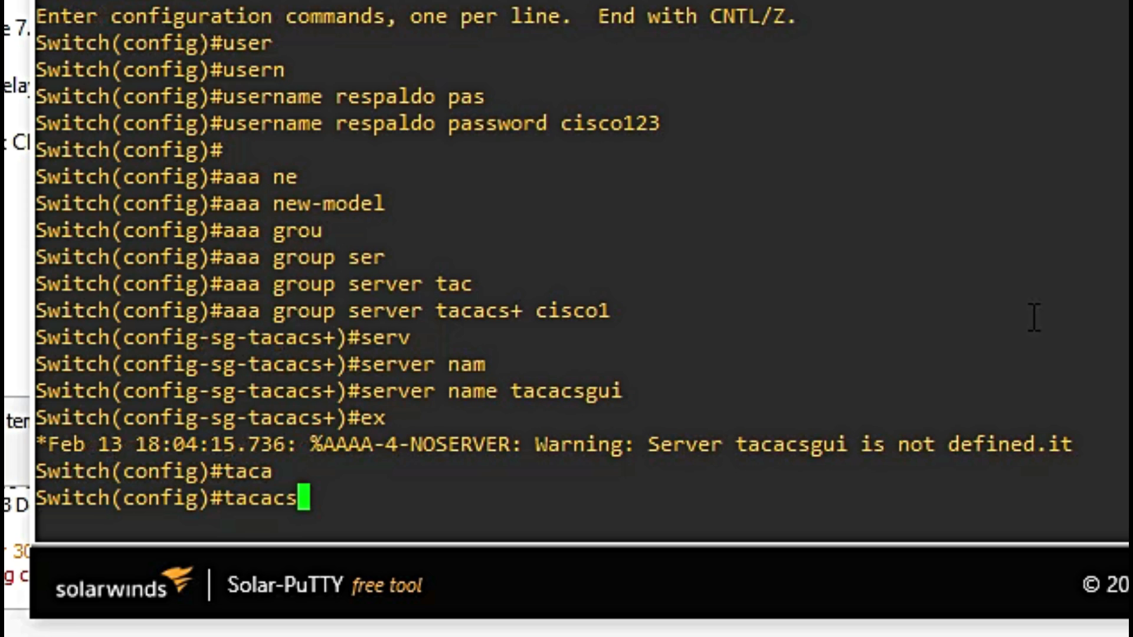
text(ser)
key(Tab)
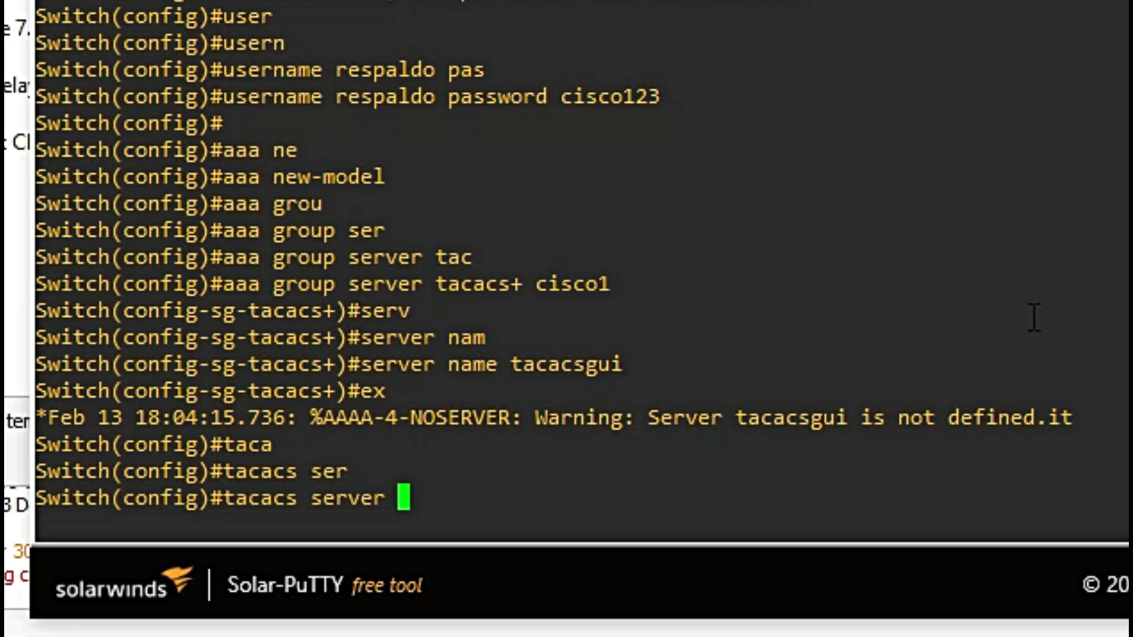
text(taca)
text(csgui)
key(Return)
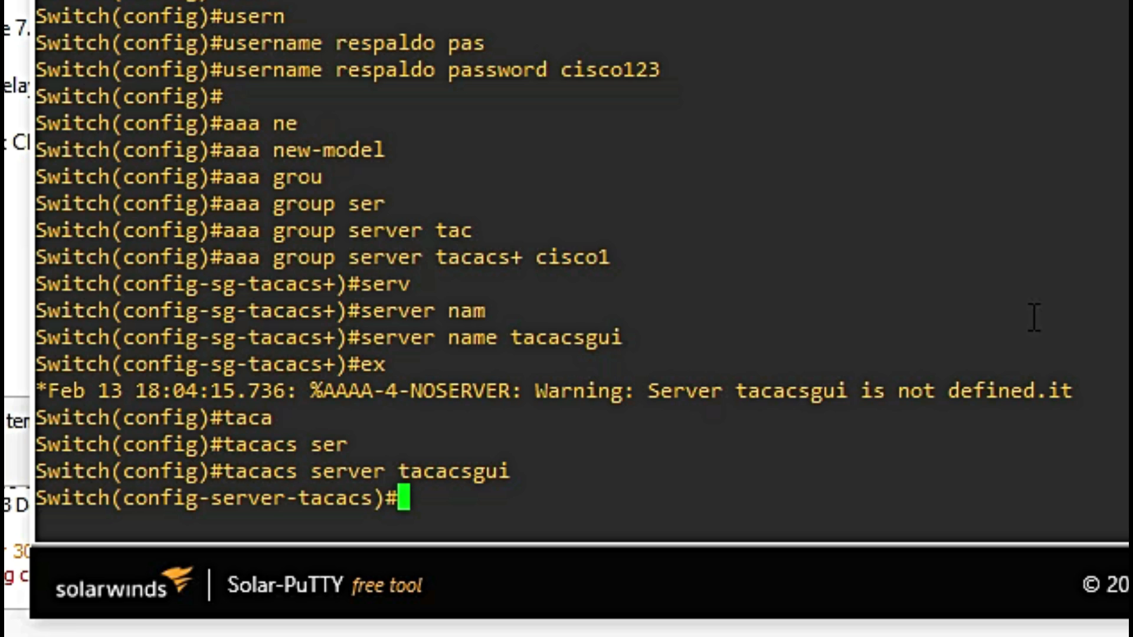
click(519, 504)
Step: Give tacacsgui IPv4 address 192.168.250.21 and its shared key, then exit
text(add)
key(Tab)
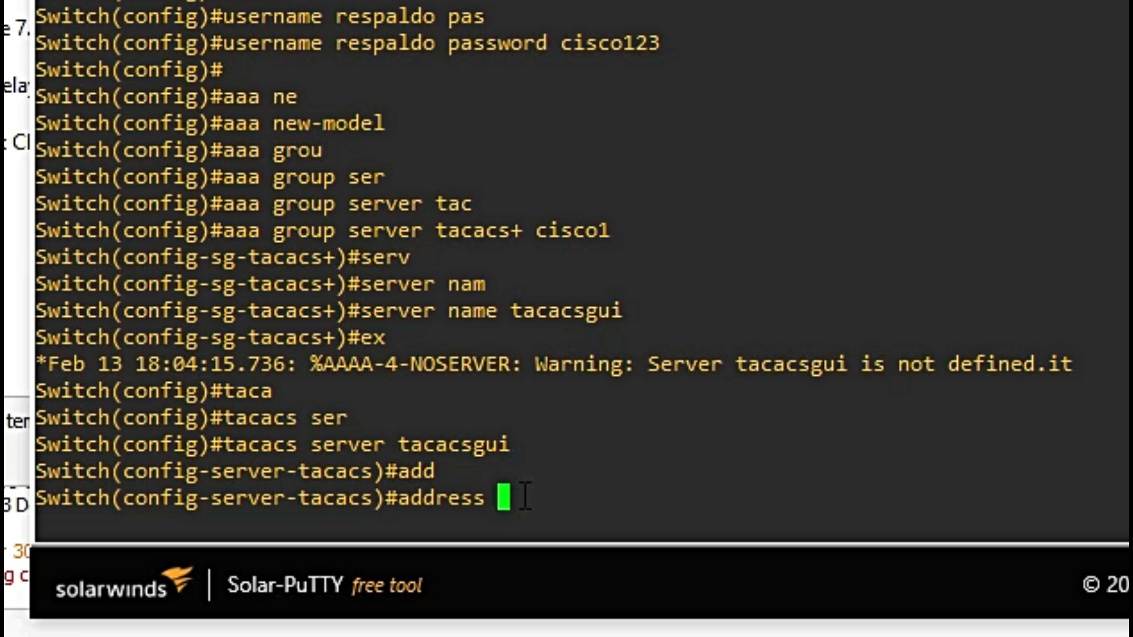
text(ipv4 )
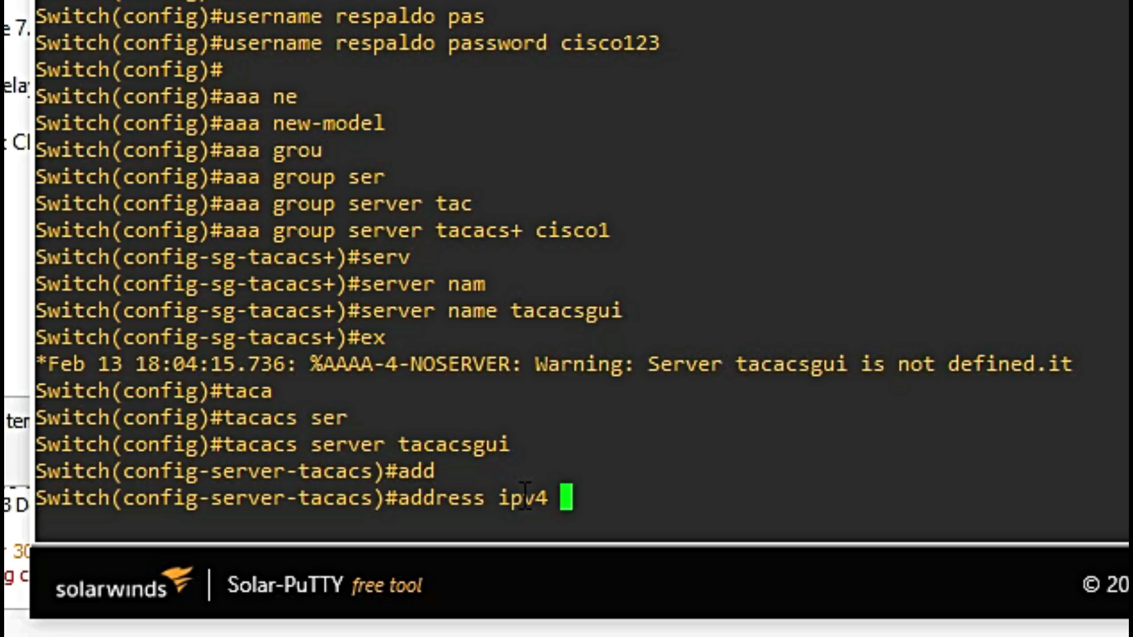
text(192.1)
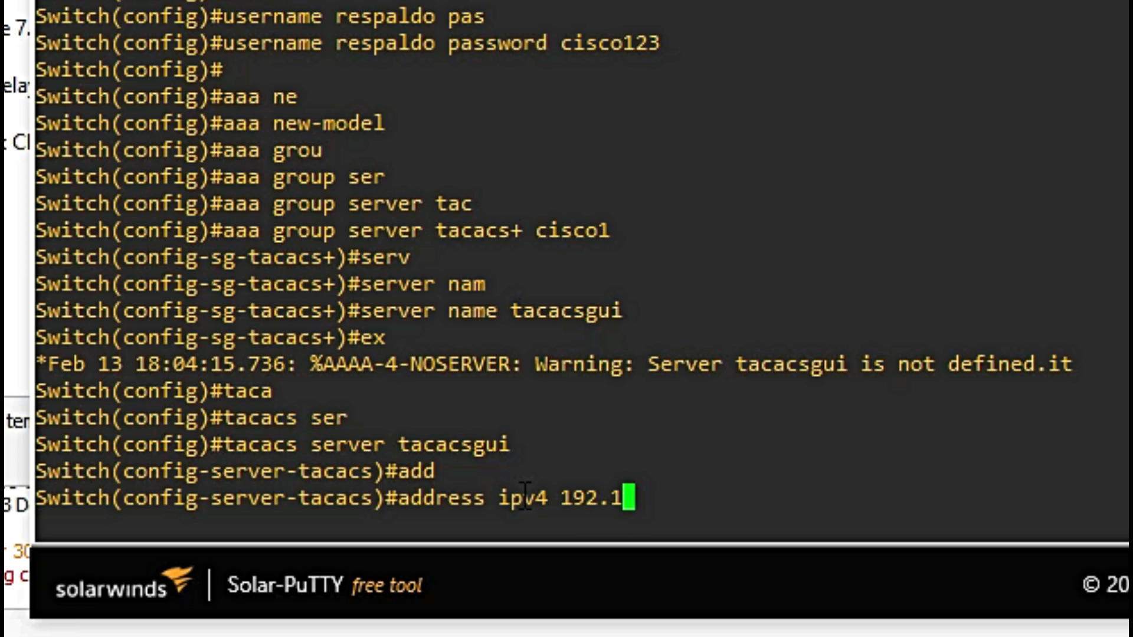
text(68.250.21)
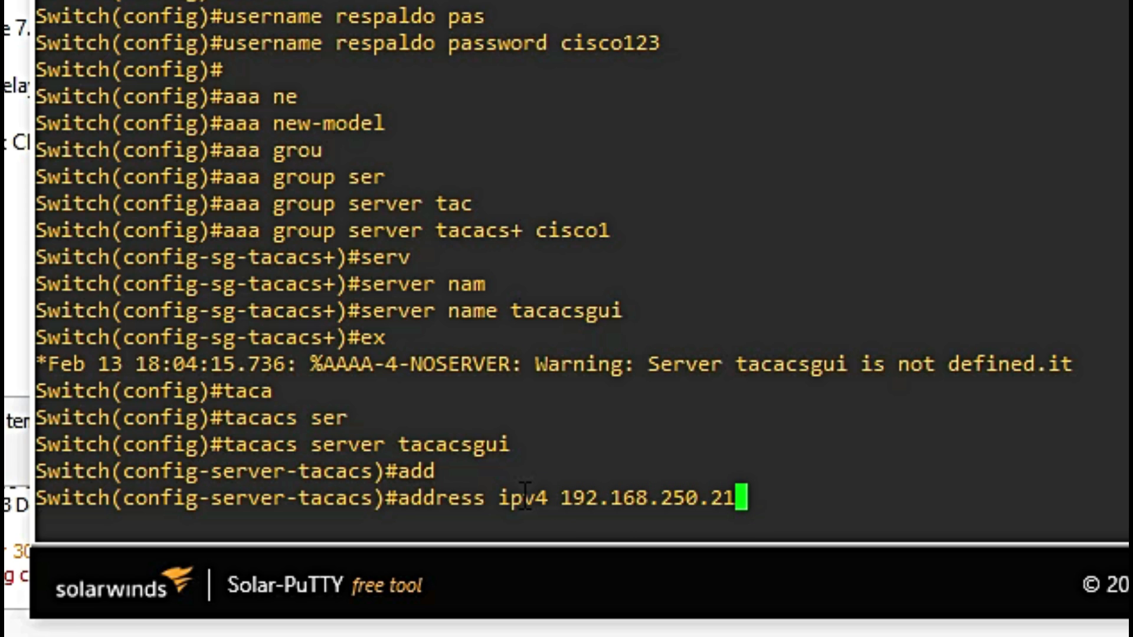
key(Return)
text(ke)
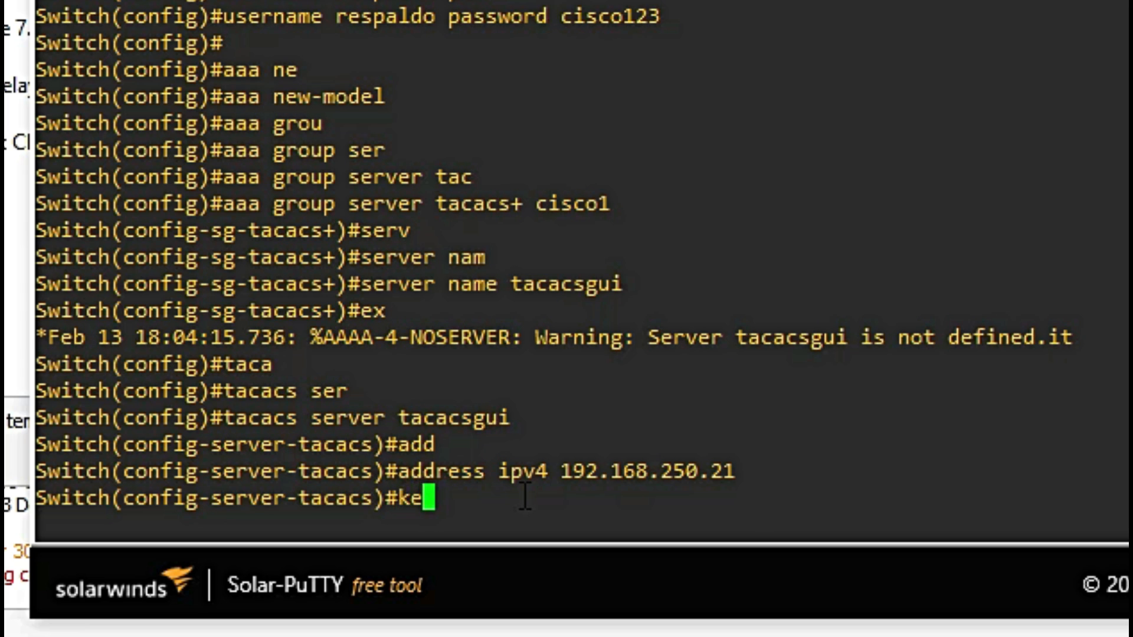
key(Tab)
text(cisco)
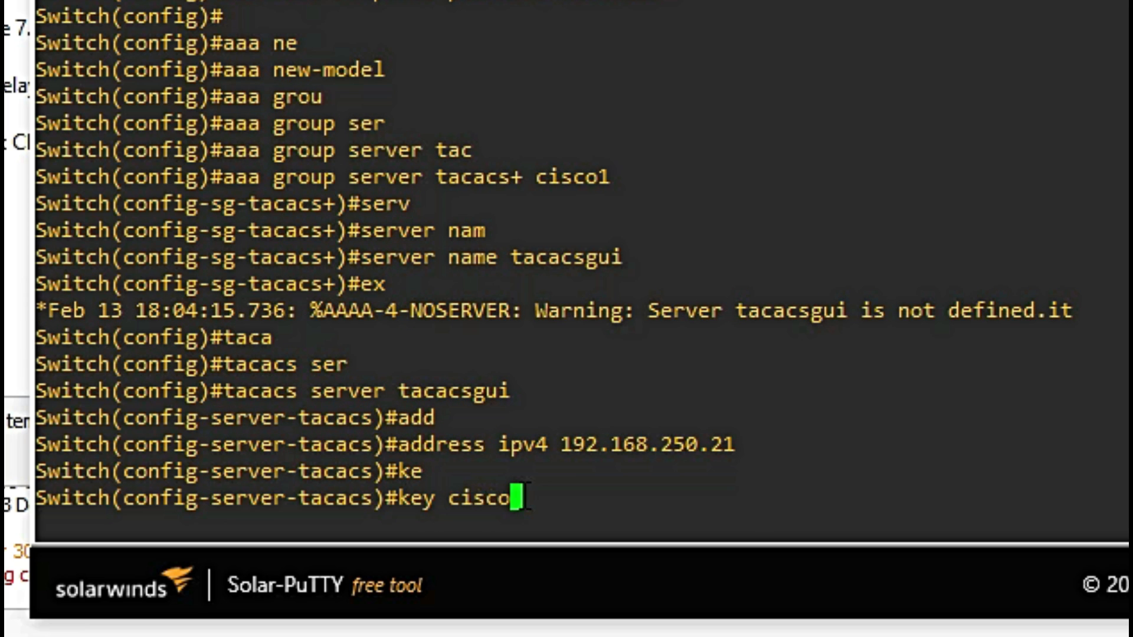
text(123)
key(Return)
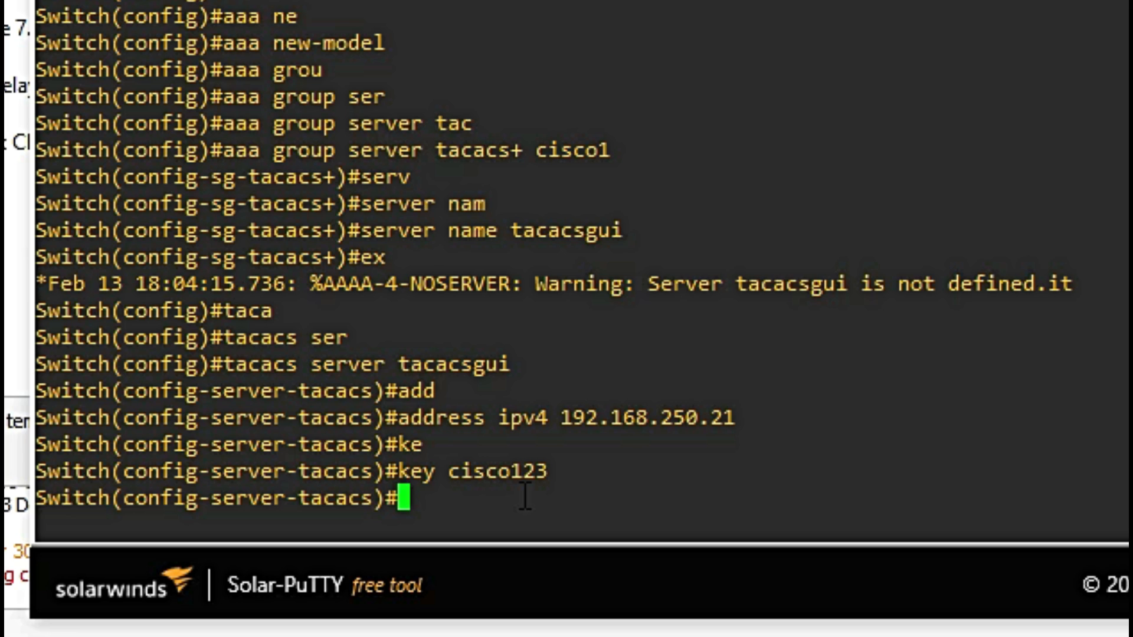
text(exit)
key(Return)
click(354, 506)
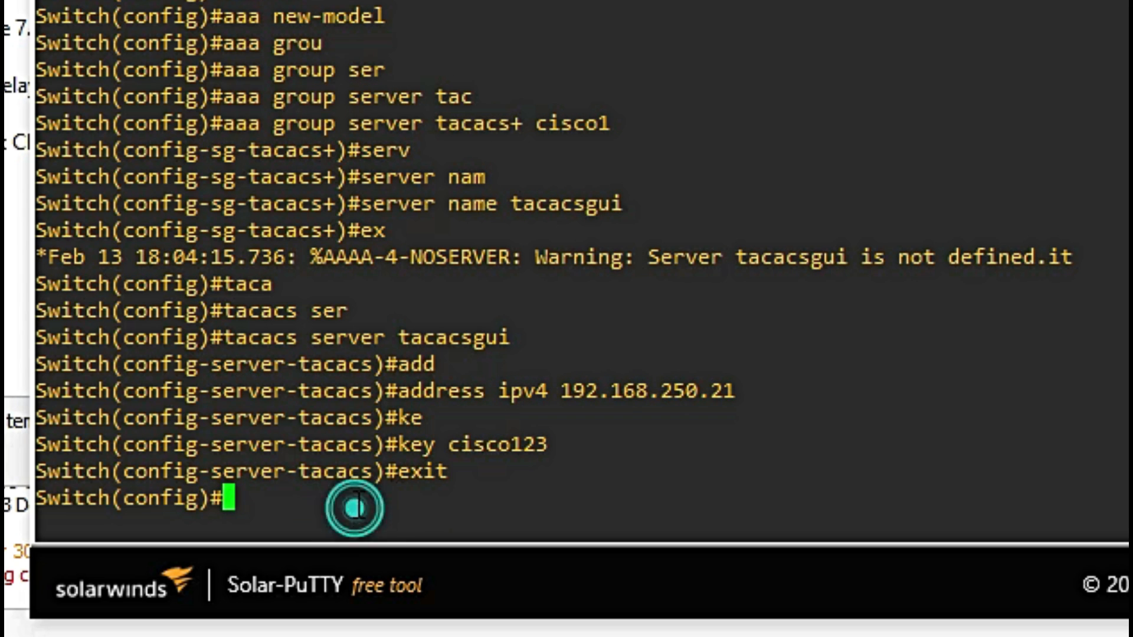
Step: Set default login authentication to group cisco1, then local
text(aaa auth)
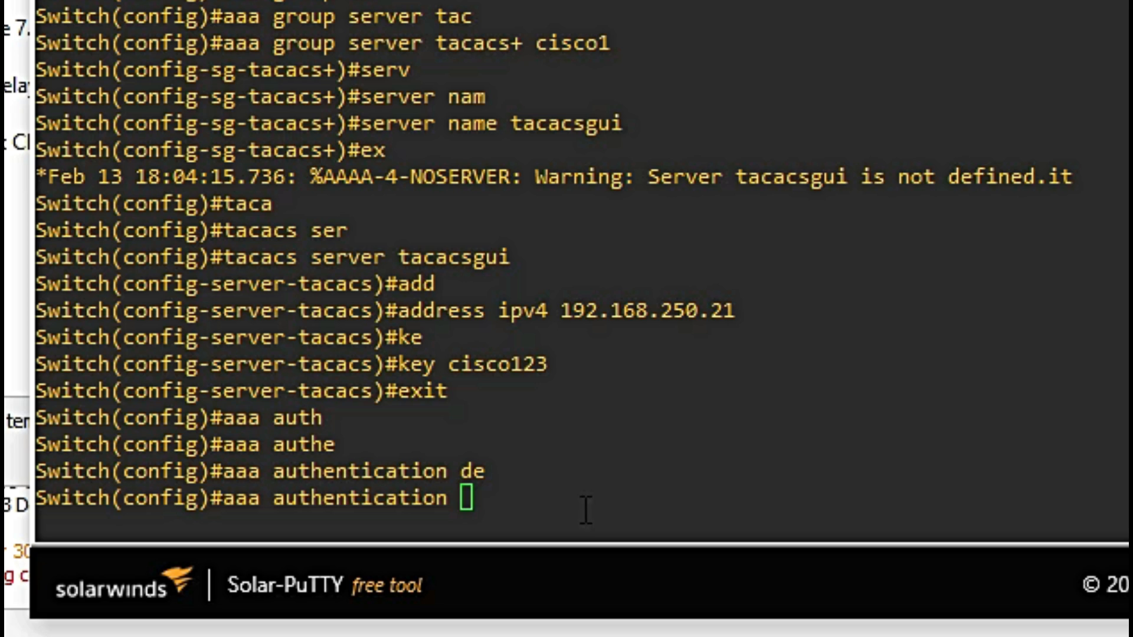
click(579, 489)
text(log)
key(Tab)
text(de)
key(Tab)
text(gro)
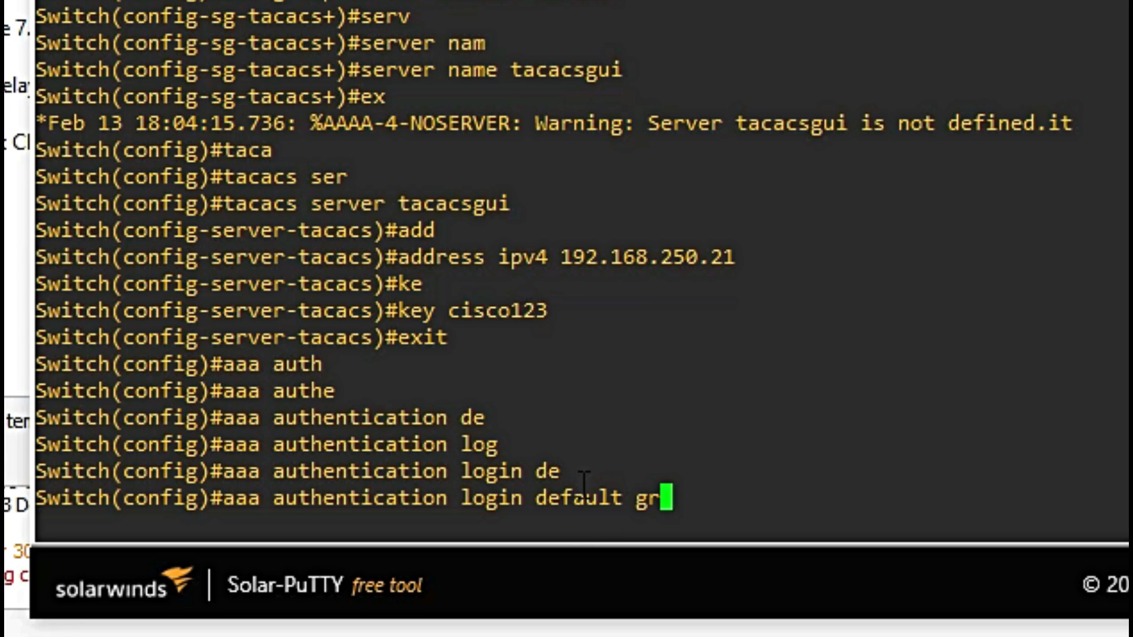
key(Tab)
click(826, 514)
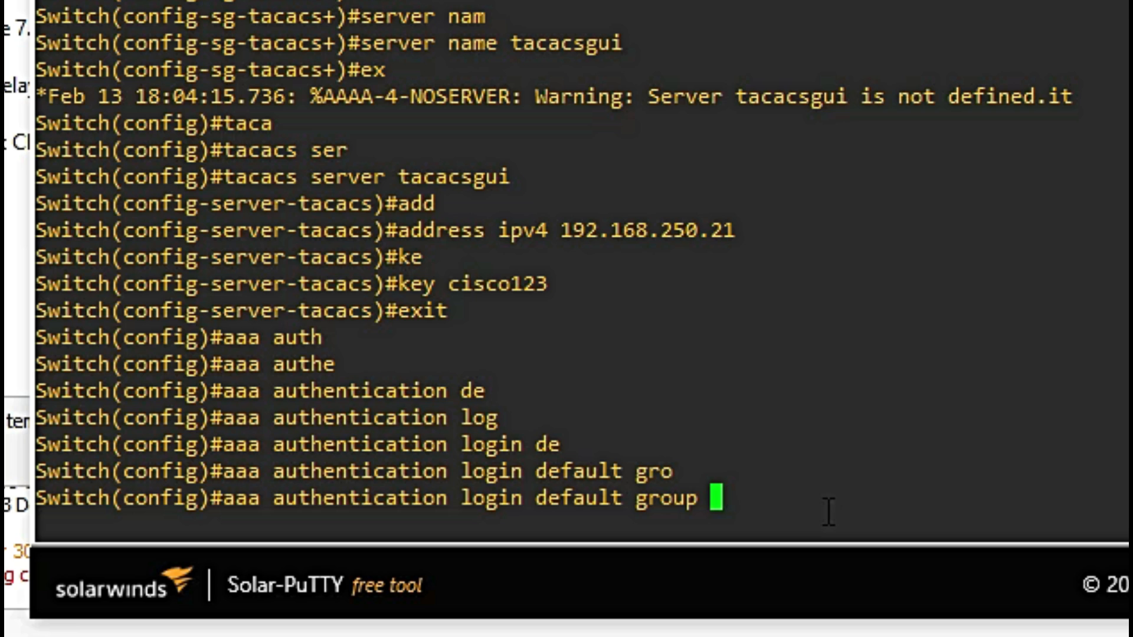
text(cisco)
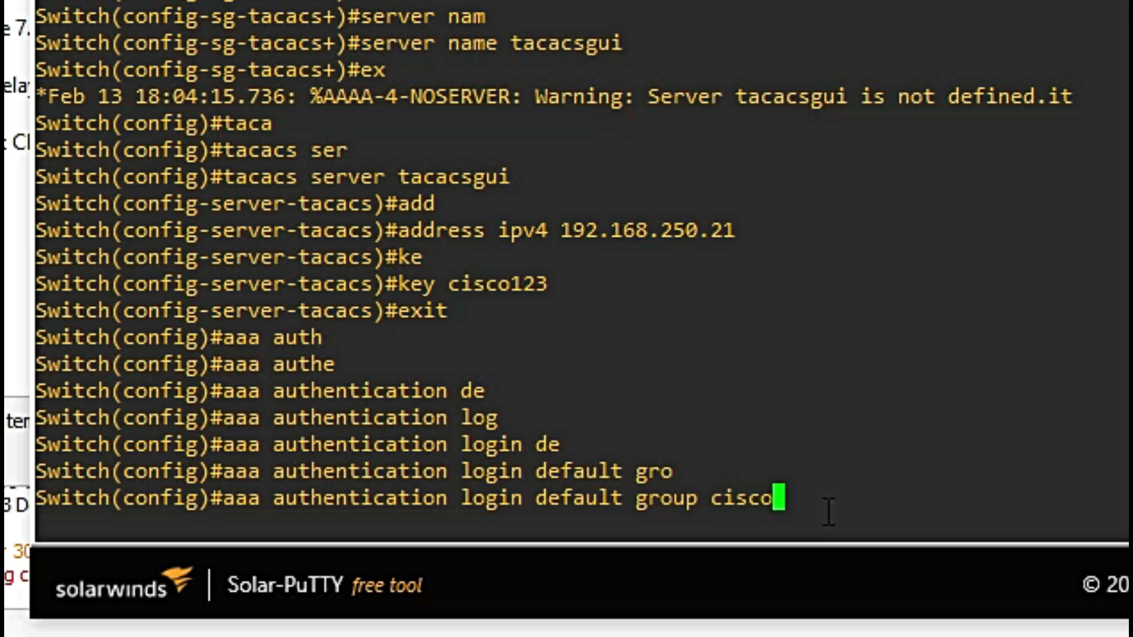
text(1 local)
key(Return)
click(480, 507)
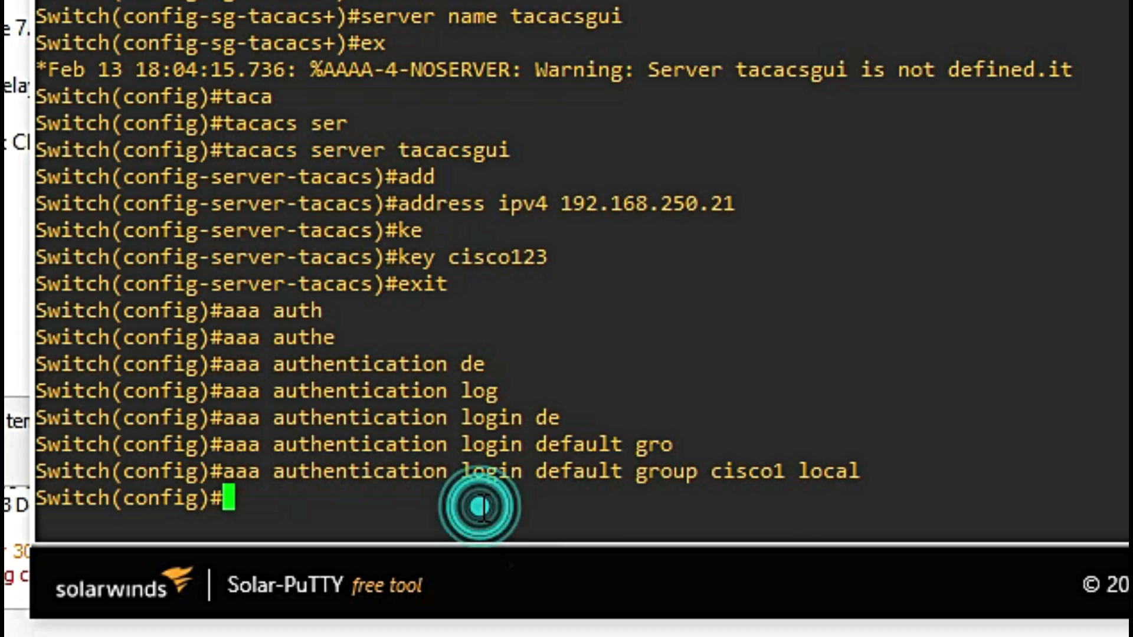
key(Return)
key(Return)
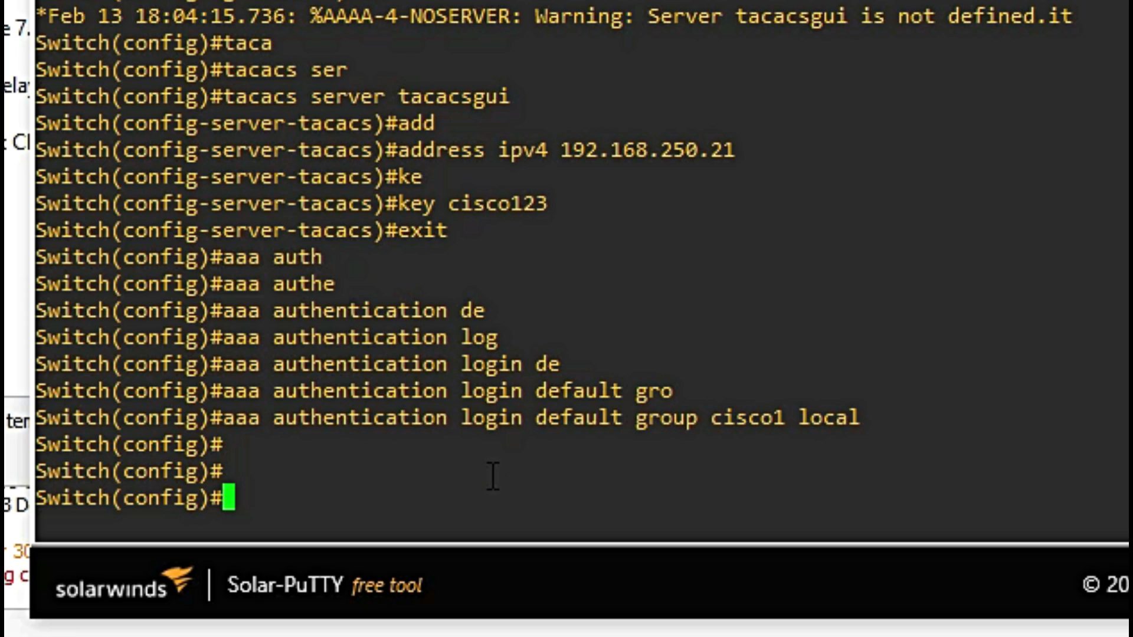
Step: Allow all transport input on vty lines 0 4, then end configuration
text(lin)
key(Tab)
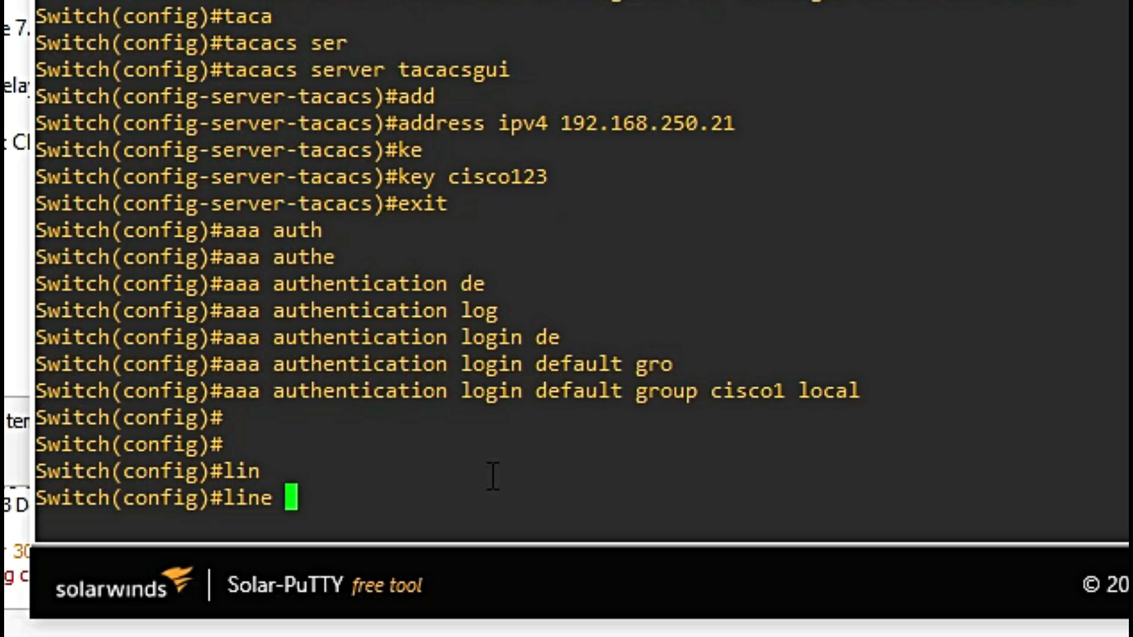
text(vt)
key(Tab)
text(0 4)
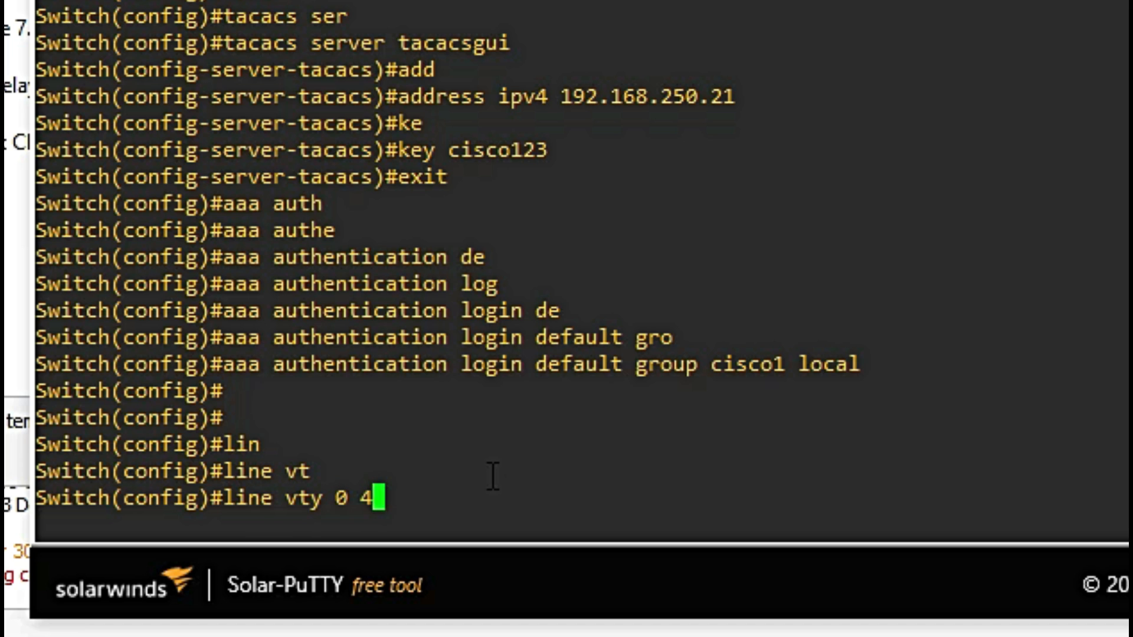
key(Return)
text(trans)
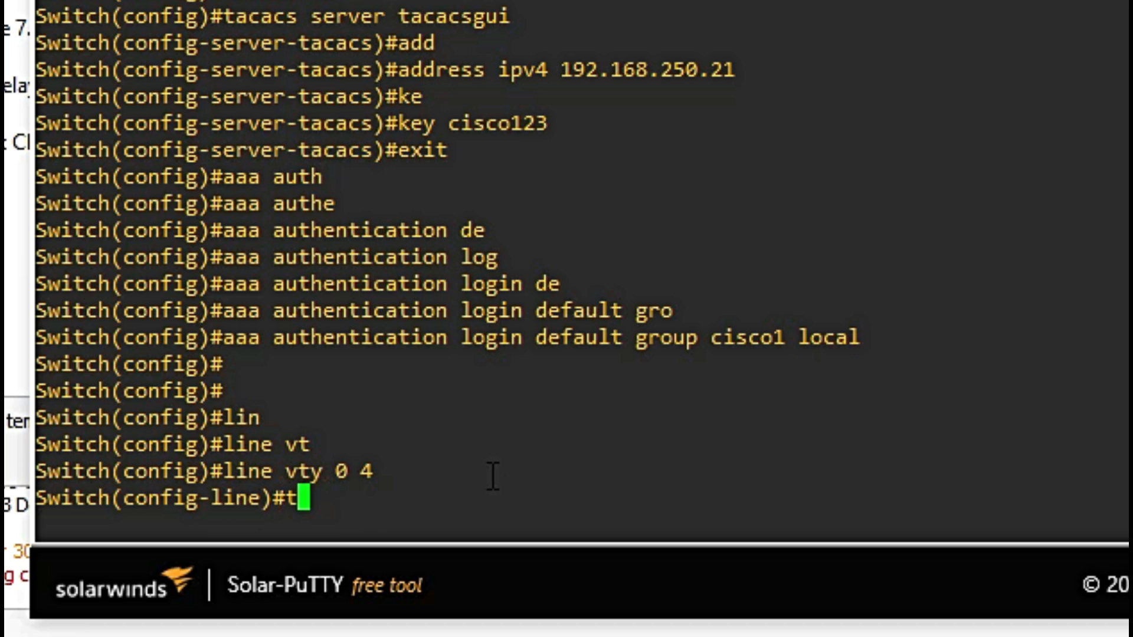
key(Tab)
text(in)
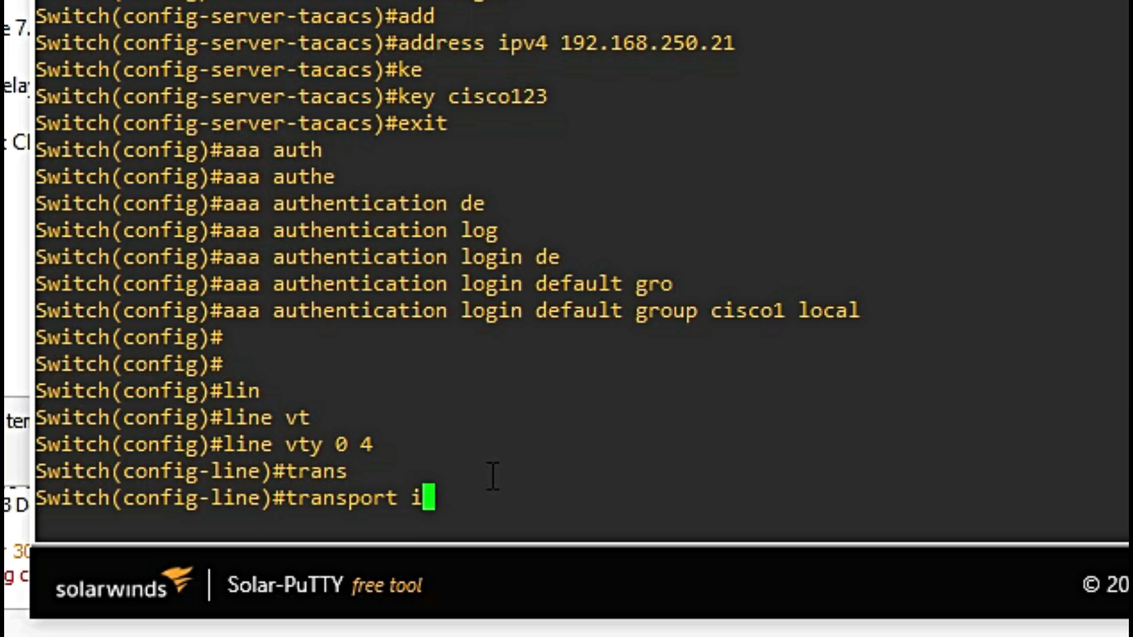
key(Tab)
text(all)
key(Return)
text(e)#e)
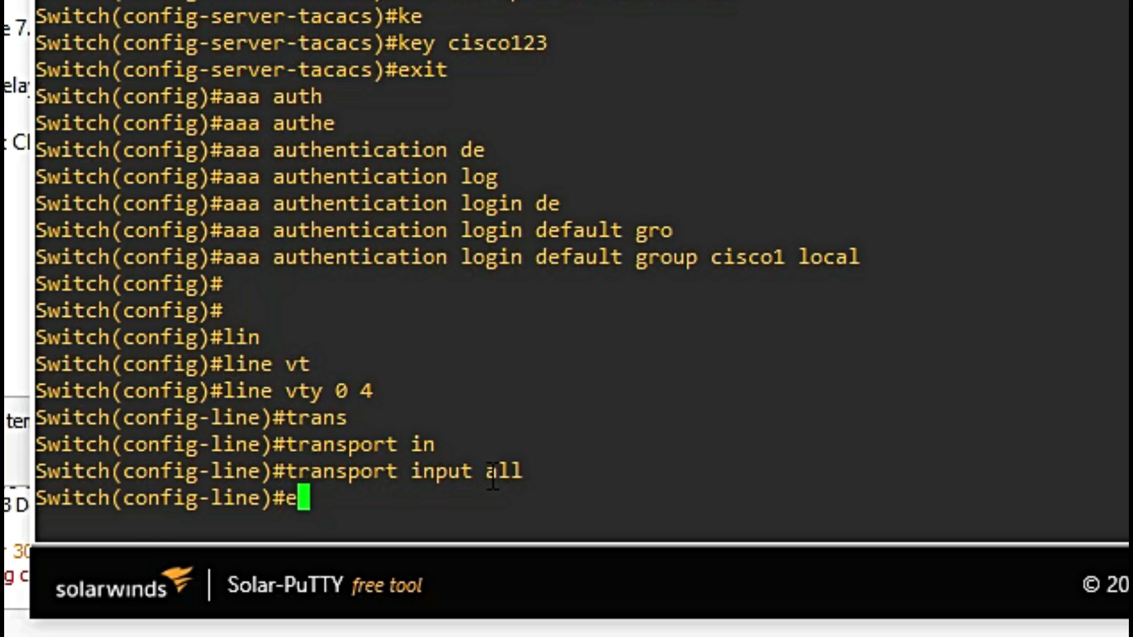
text(nd)
key(Return)
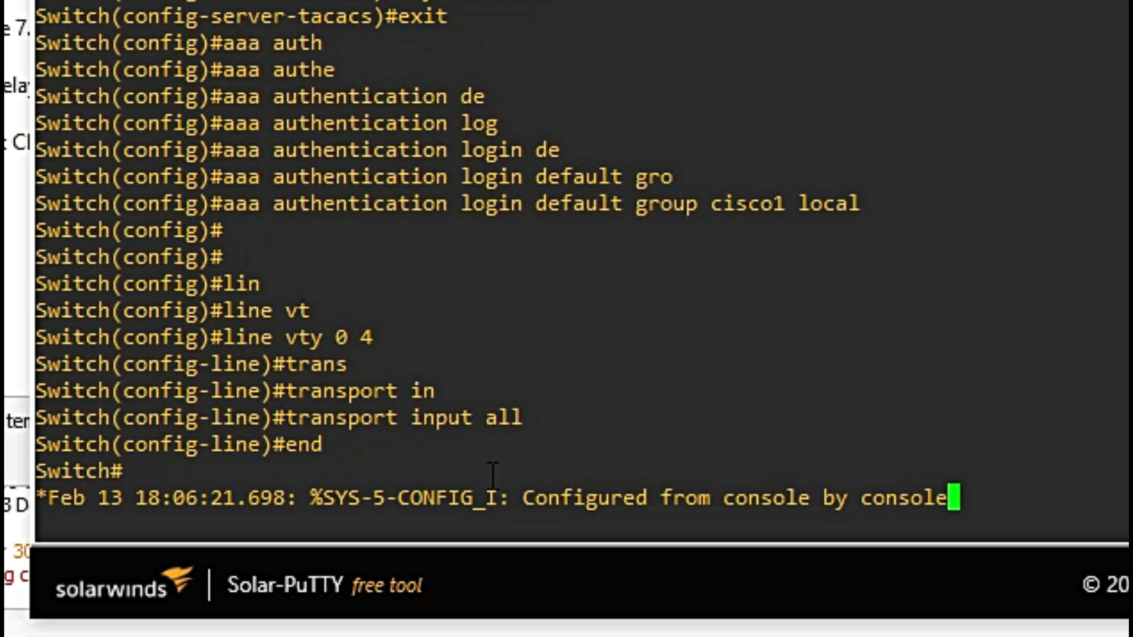
key(Return)
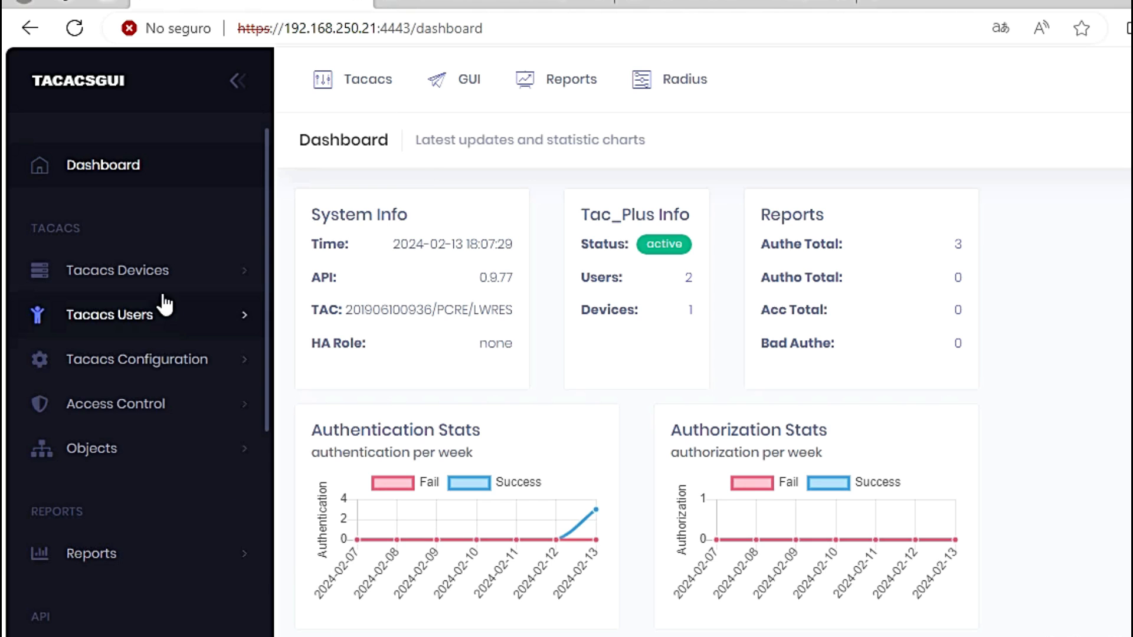
Step: Open Add New Device Group under Tacacs Devices and check storage types, keeping MD5
click(154, 278)
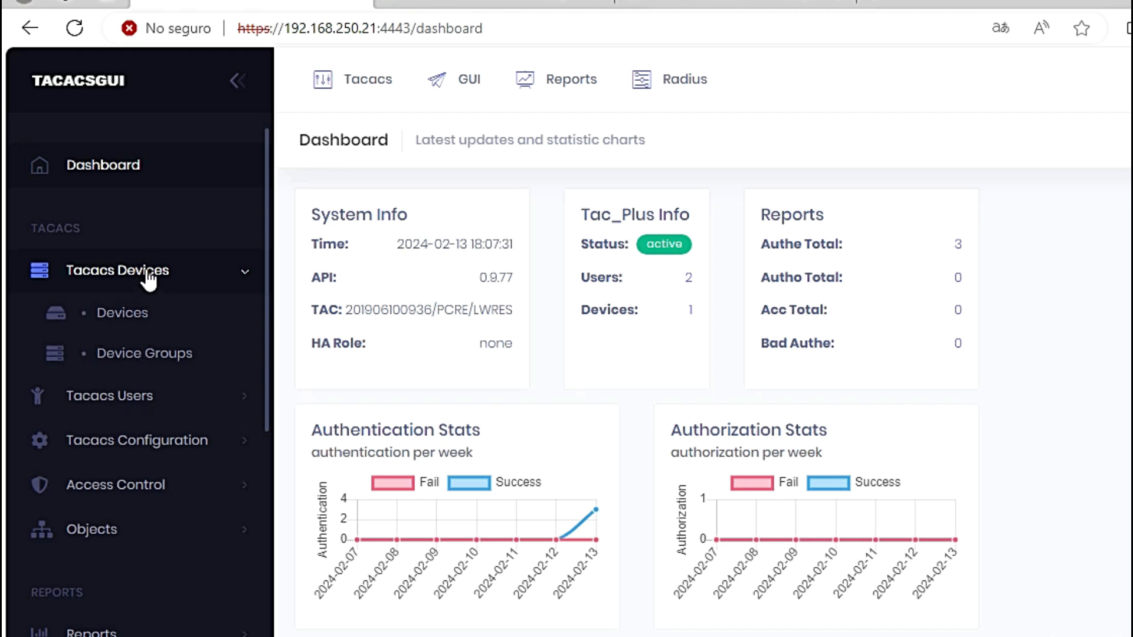
click(163, 357)
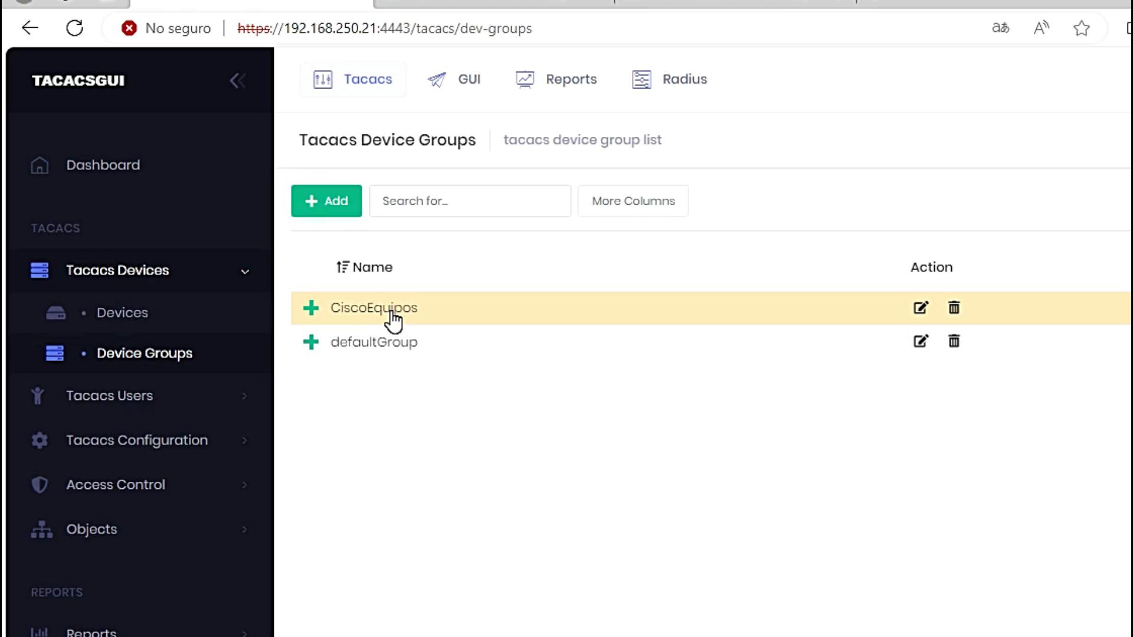
click(332, 203)
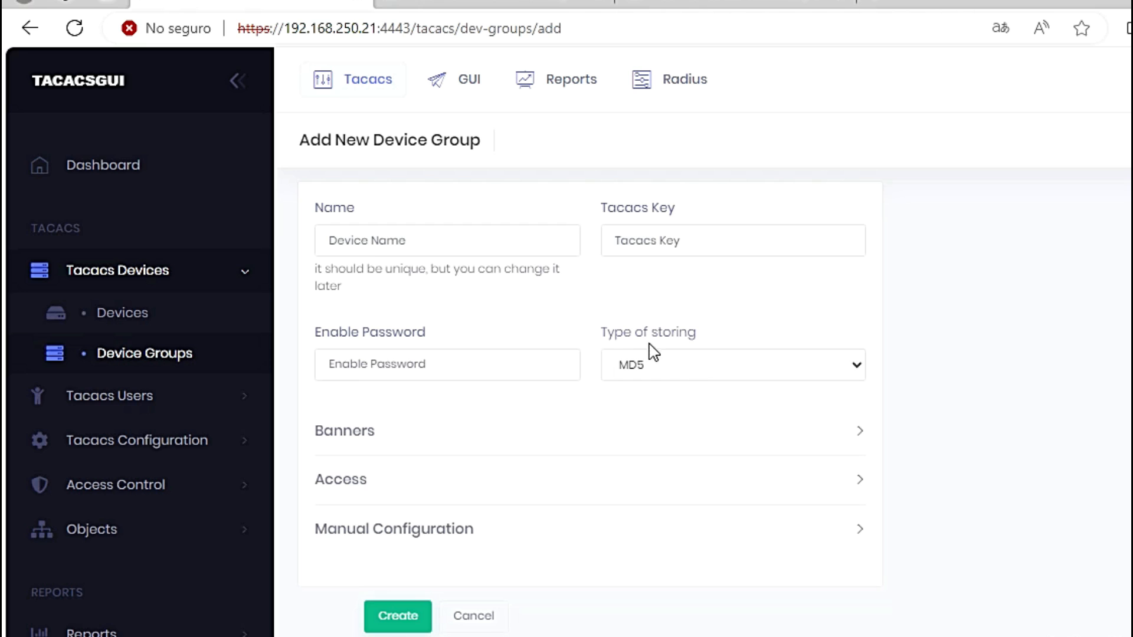
click(852, 370)
click(403, 616)
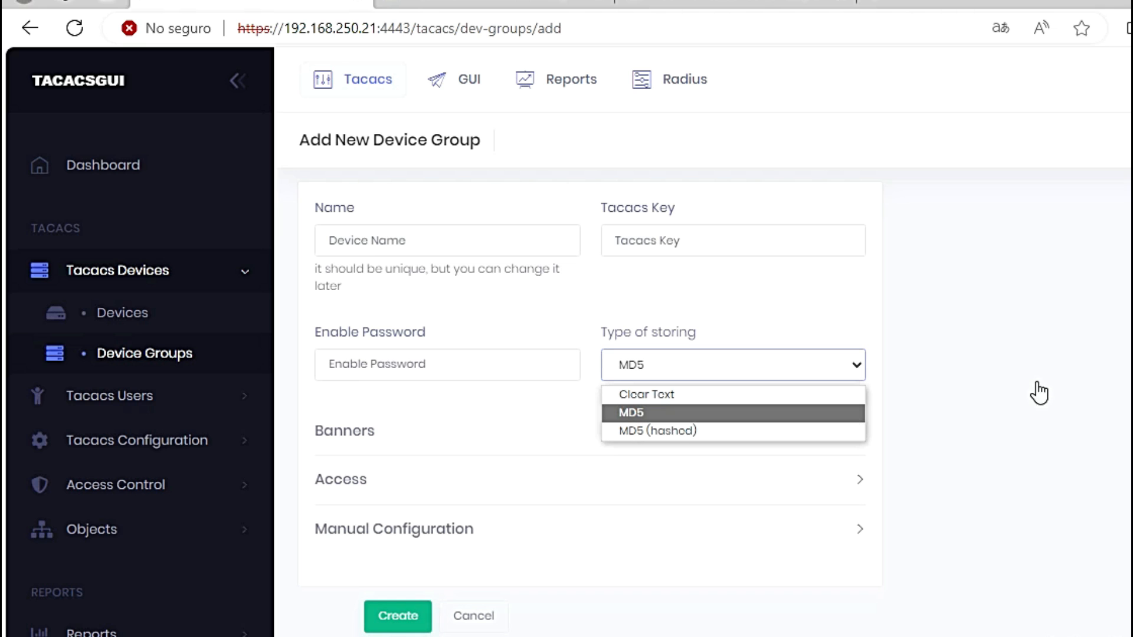
click(1038, 298)
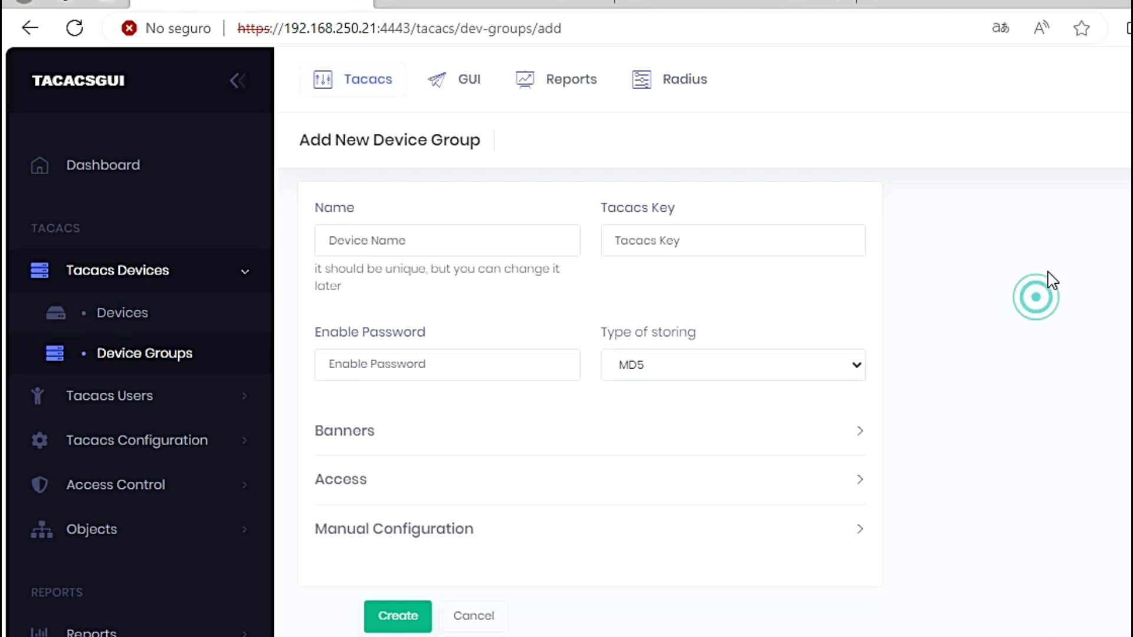
Step: Start a new device named R1 in group CiscoEquipos and look at the address panel
click(151, 323)
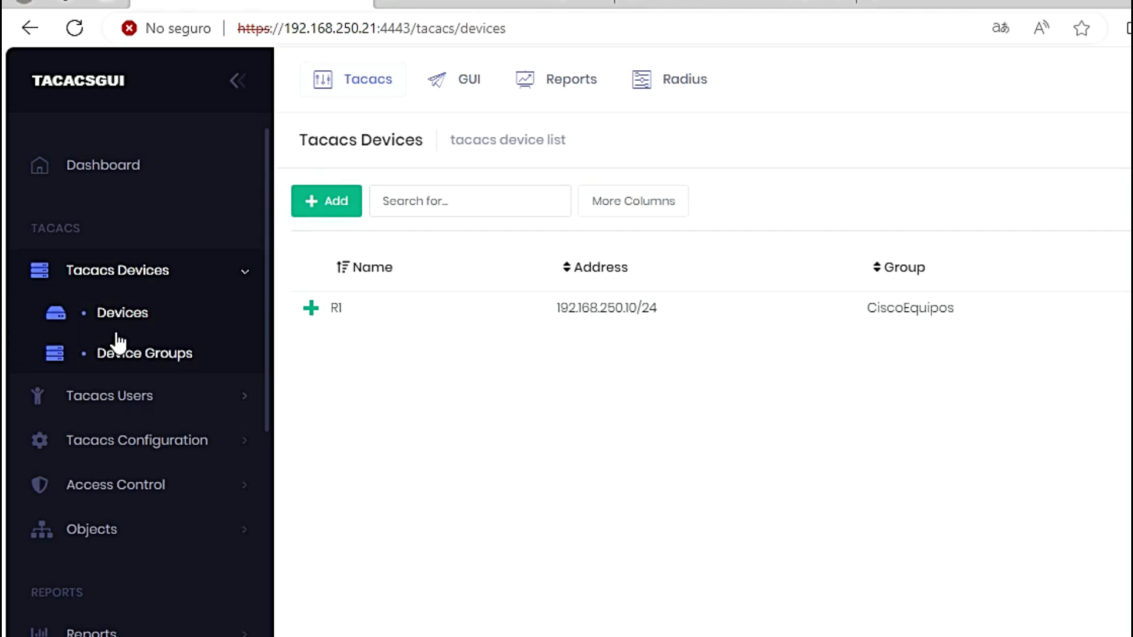
click(326, 213)
click(363, 242)
text(R1)
click(713, 243)
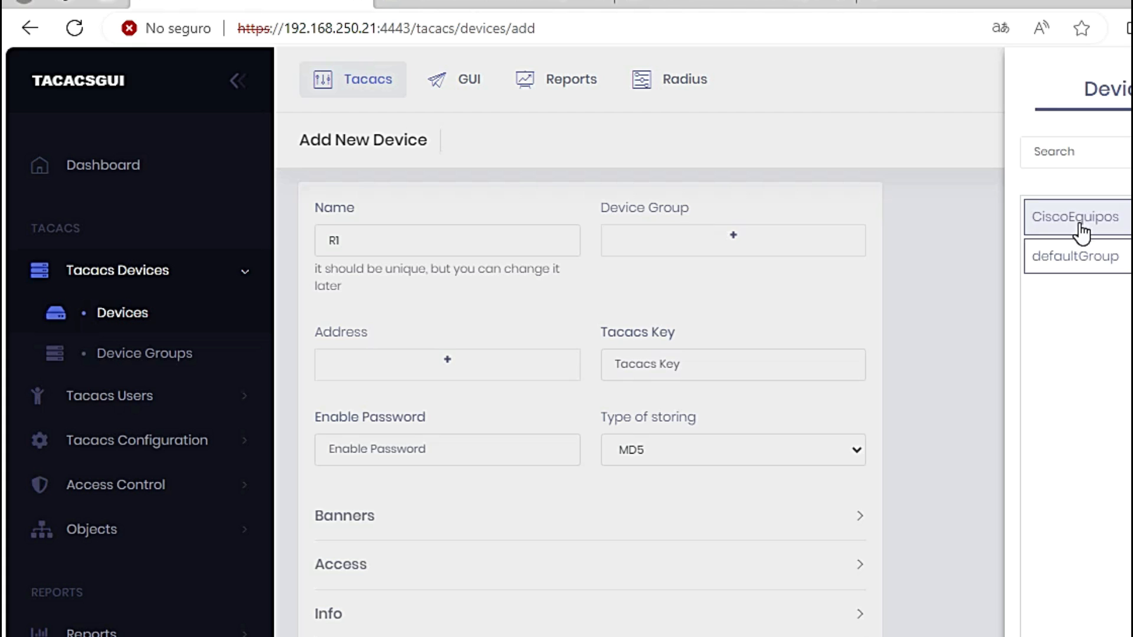
click(1041, 224)
click(487, 366)
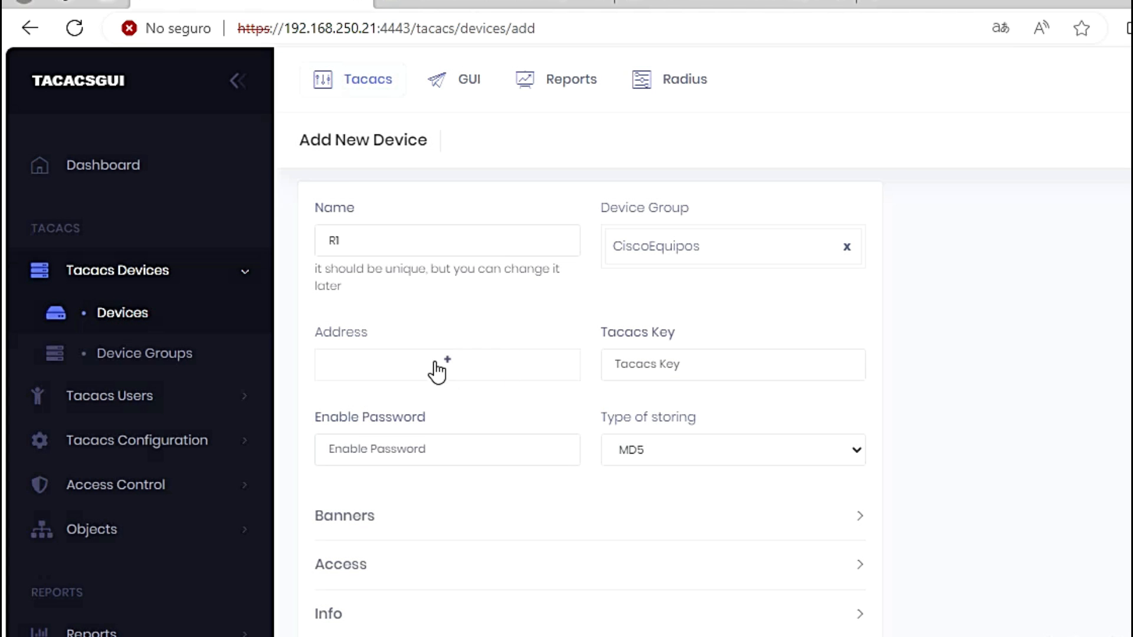
click(455, 374)
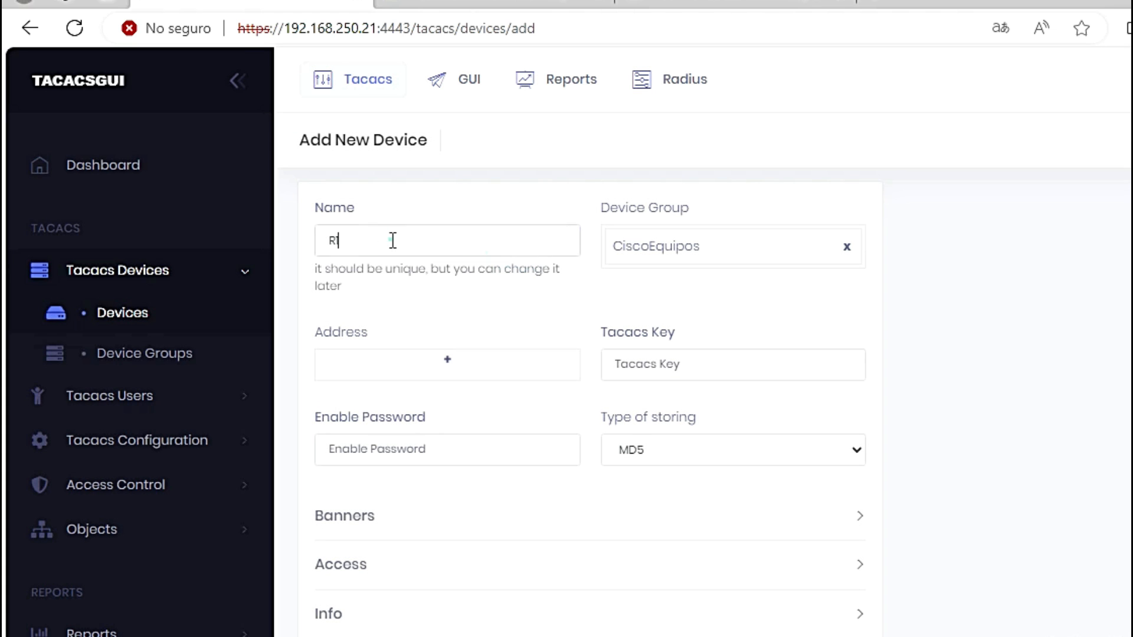
click(386, 237)
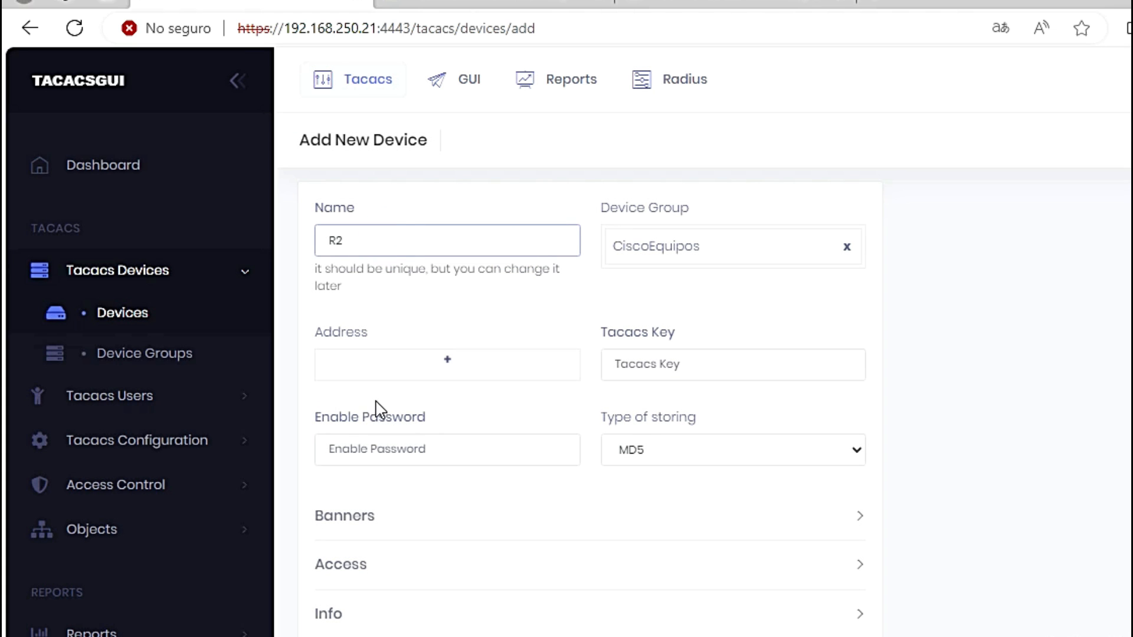
Step: Enter the TACACS key and enable password, store them as Clear Text, and try Create
click(714, 369)
text(cisco123)
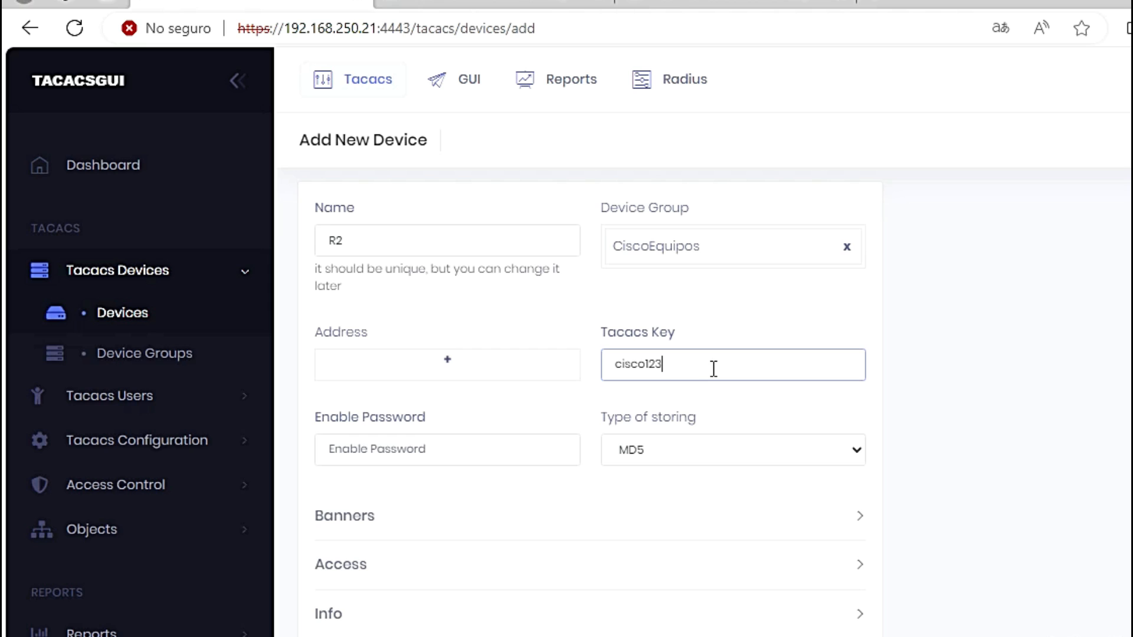
click(402, 455)
text(cisco123)
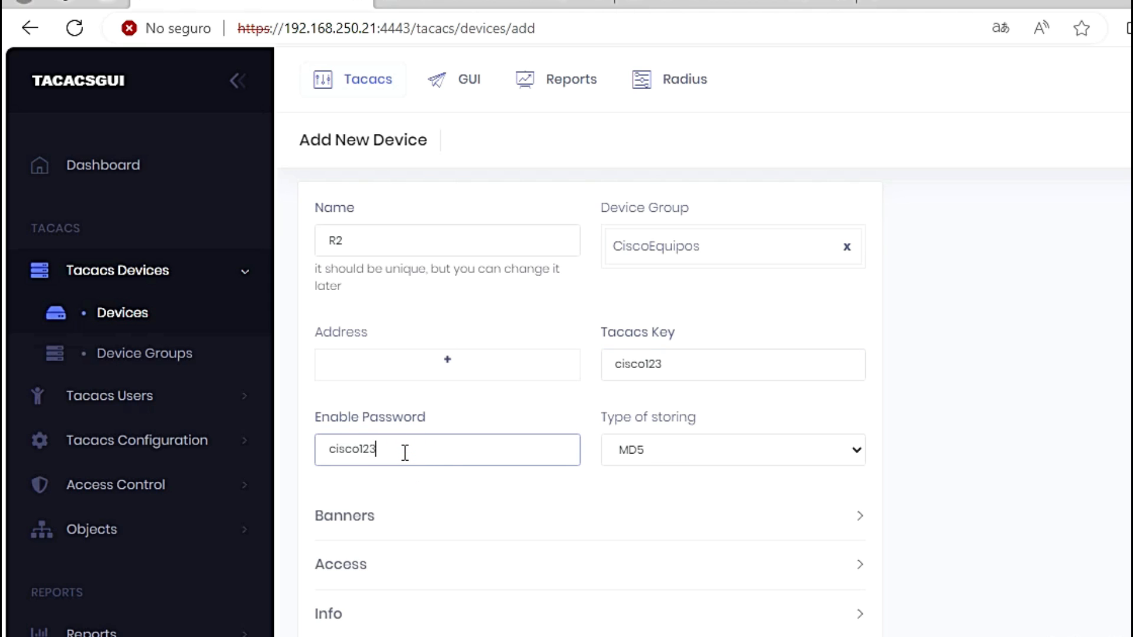
click(716, 451)
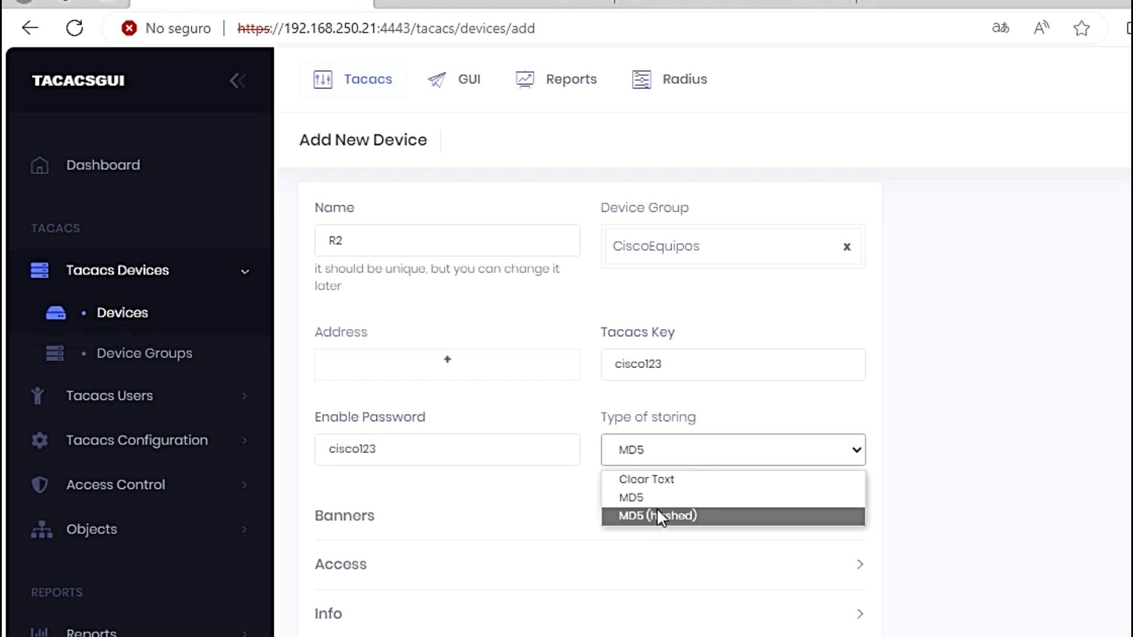
click(658, 480)
scroll(582, 607, down, 4)
click(411, 611)
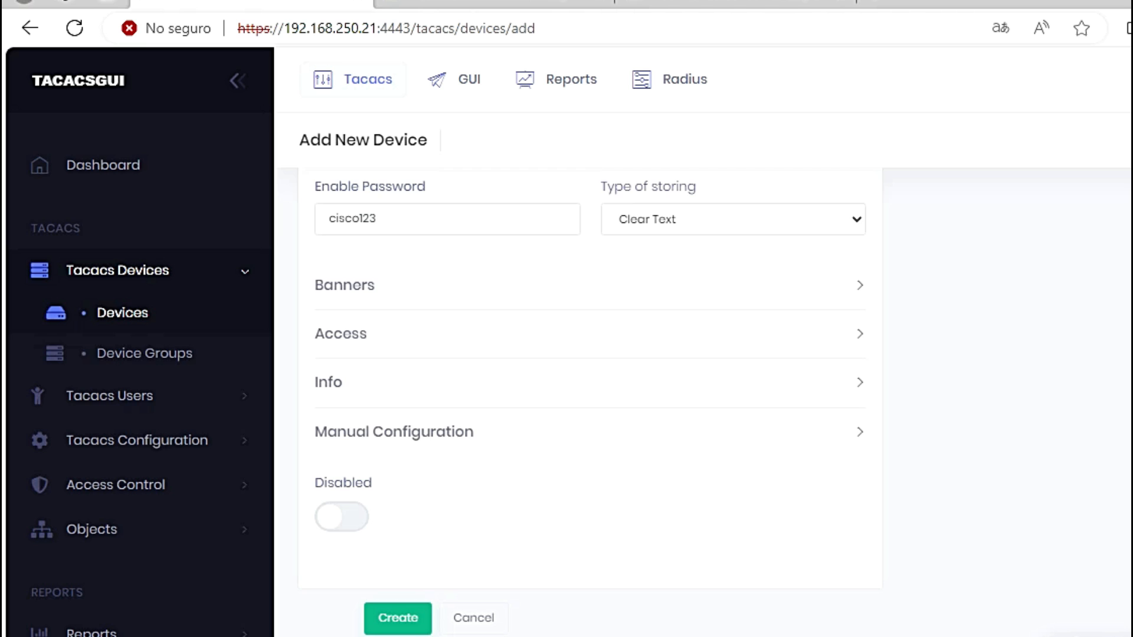
Step: Scroll back up and expand the object categories in the sidebar
scroll(561, 465, up, 3)
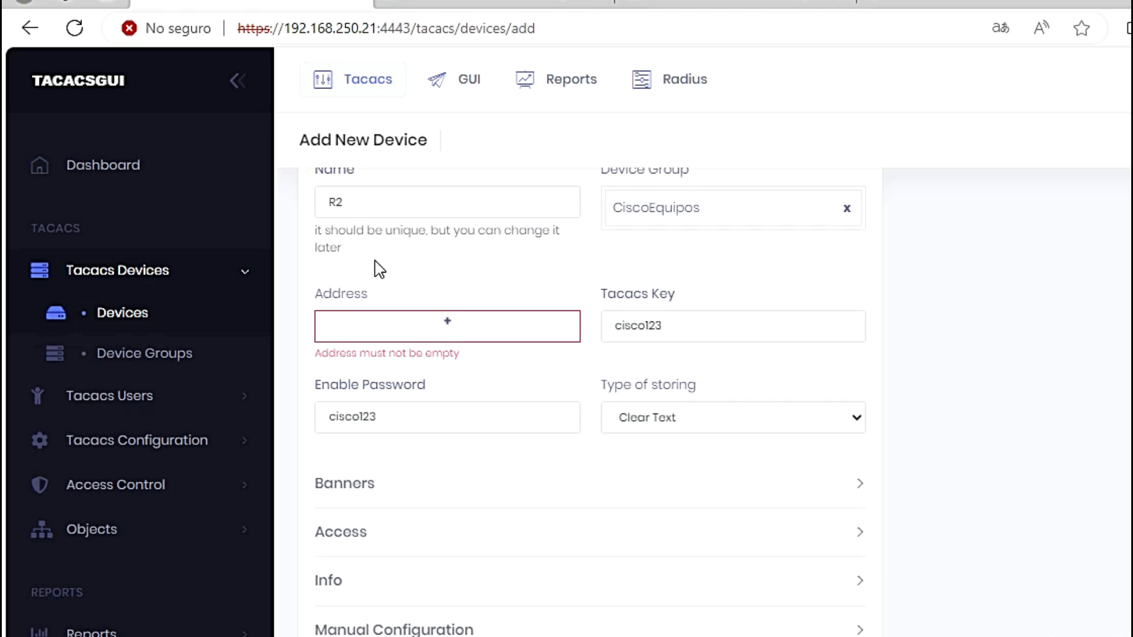
scroll(430, 324, up, 1)
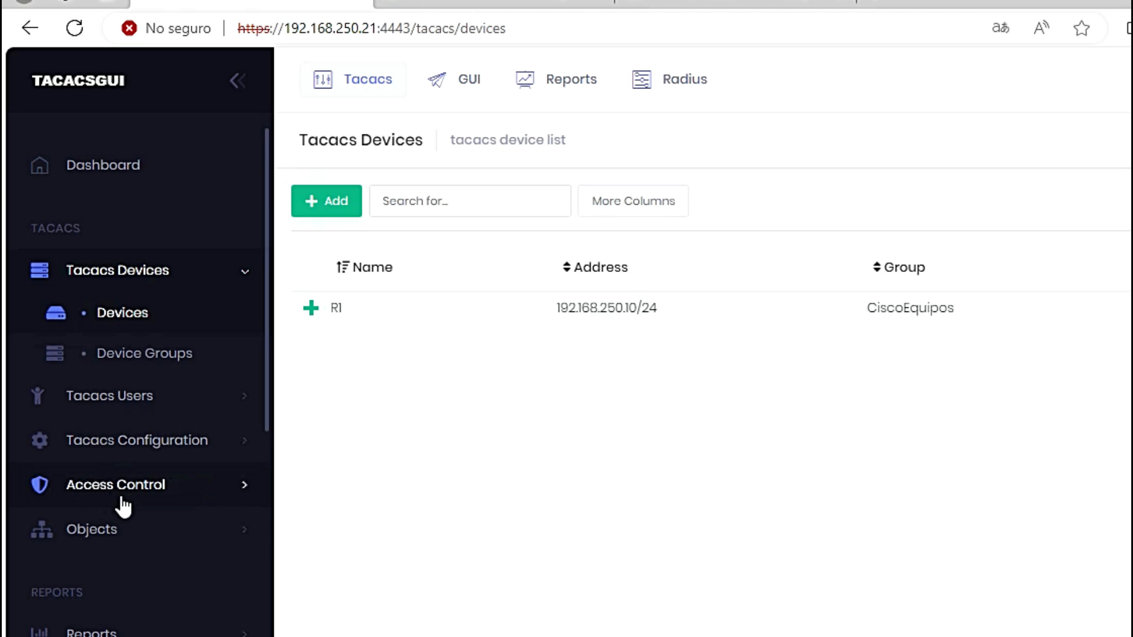
click(116, 531)
Step: Create address object R2 with IPv4 network 192.168.250.11/24 under Objects > Addresses
click(148, 581)
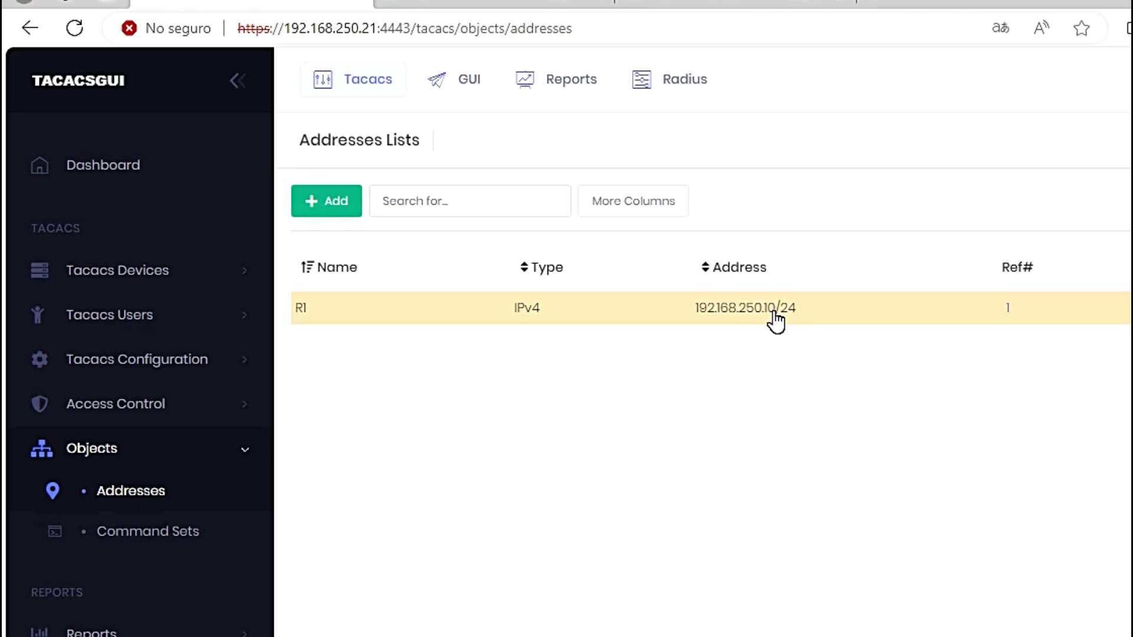
click(332, 212)
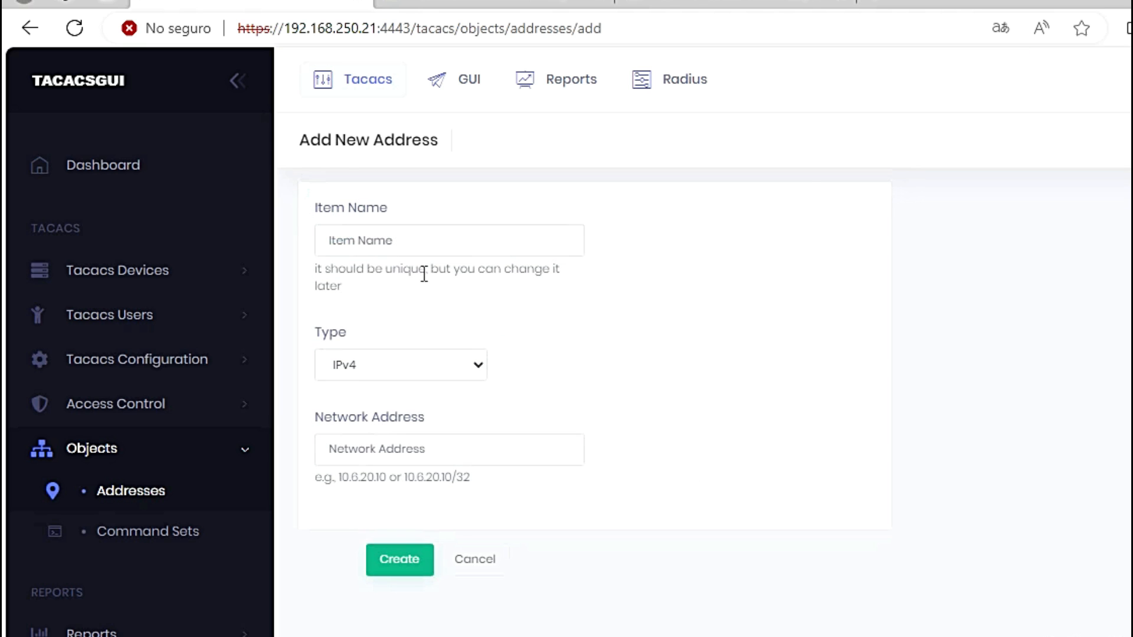
click(367, 238)
text(R2)
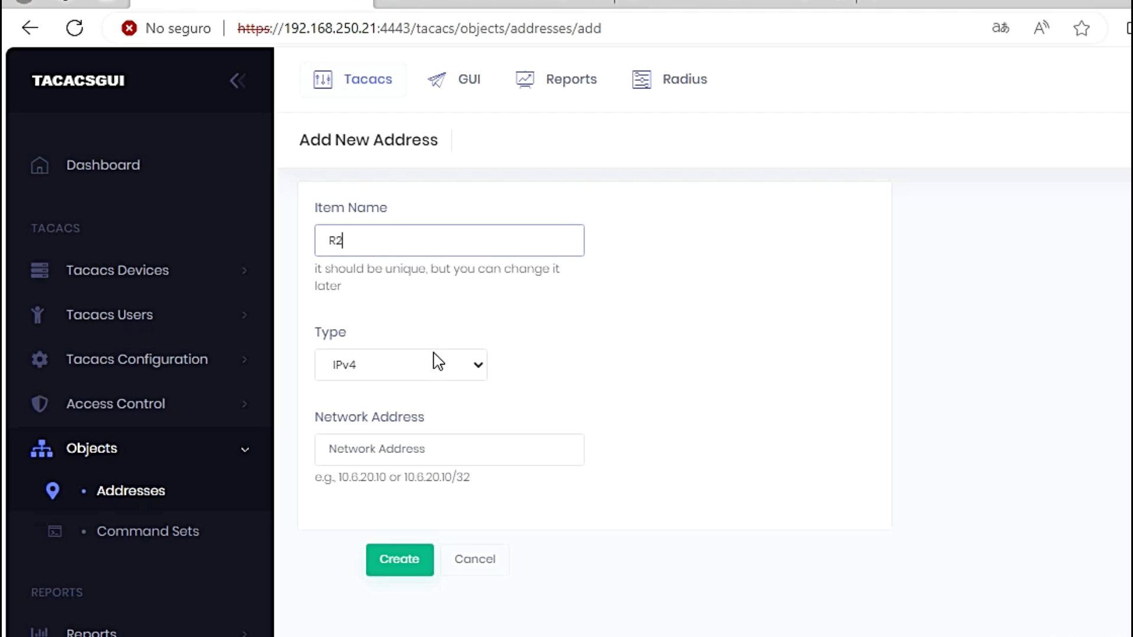
click(417, 448)
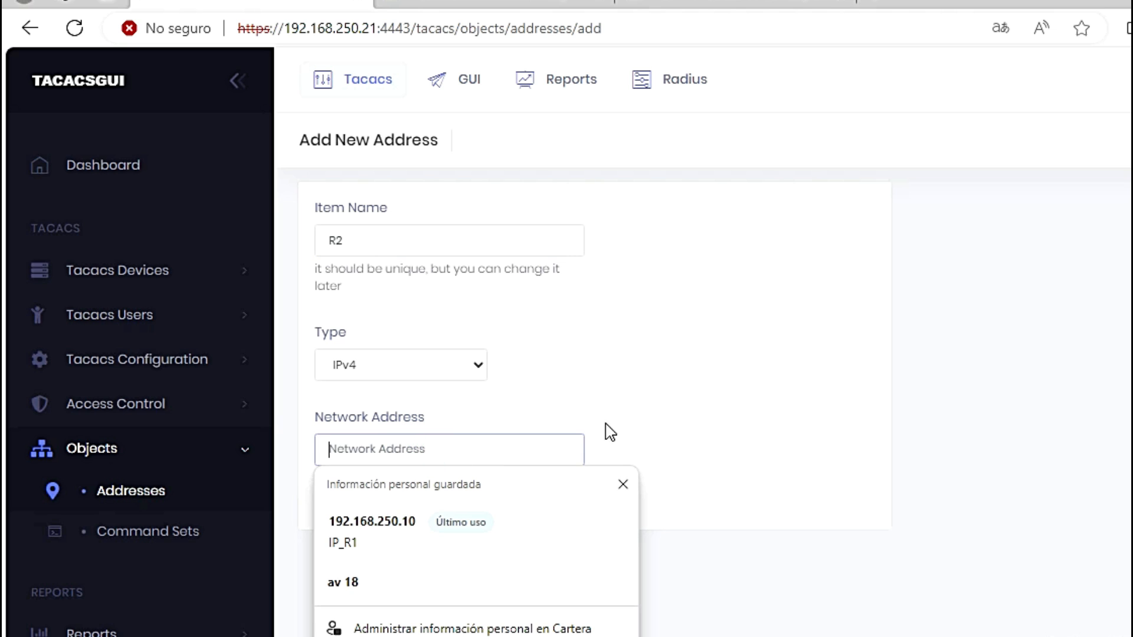
click(639, 417)
click(420, 456)
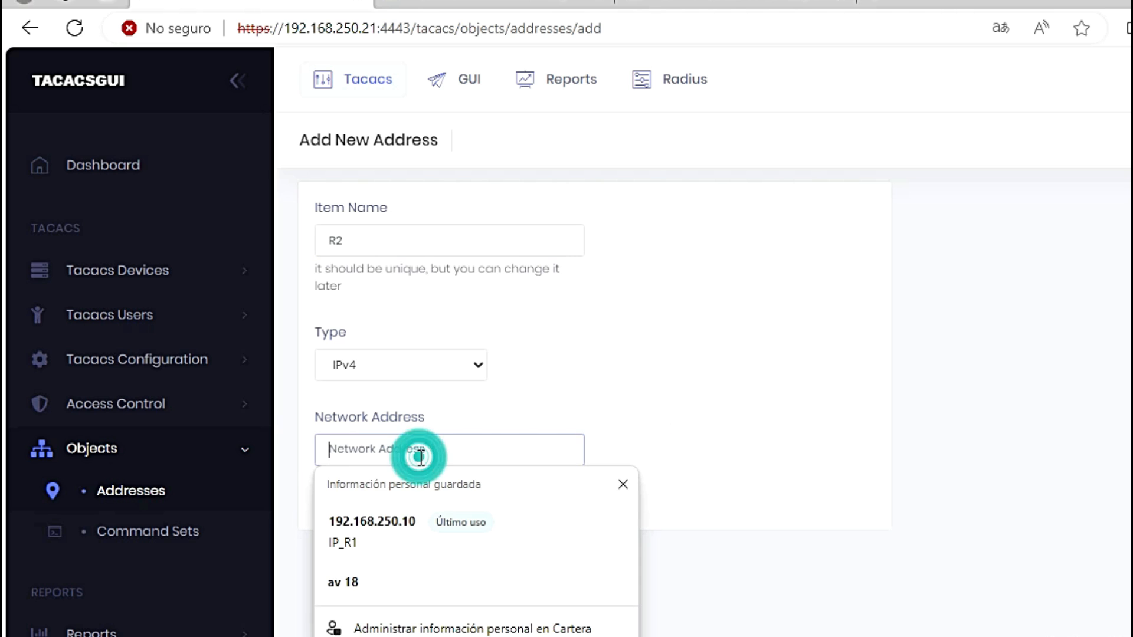
text(192.168.250.11/24)
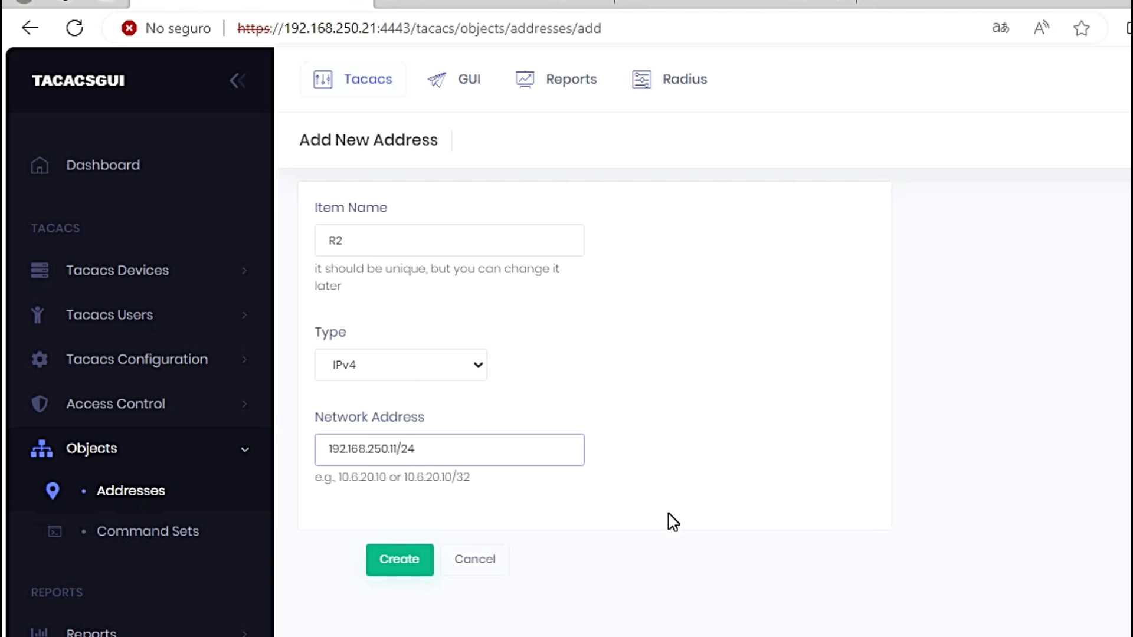
click(387, 566)
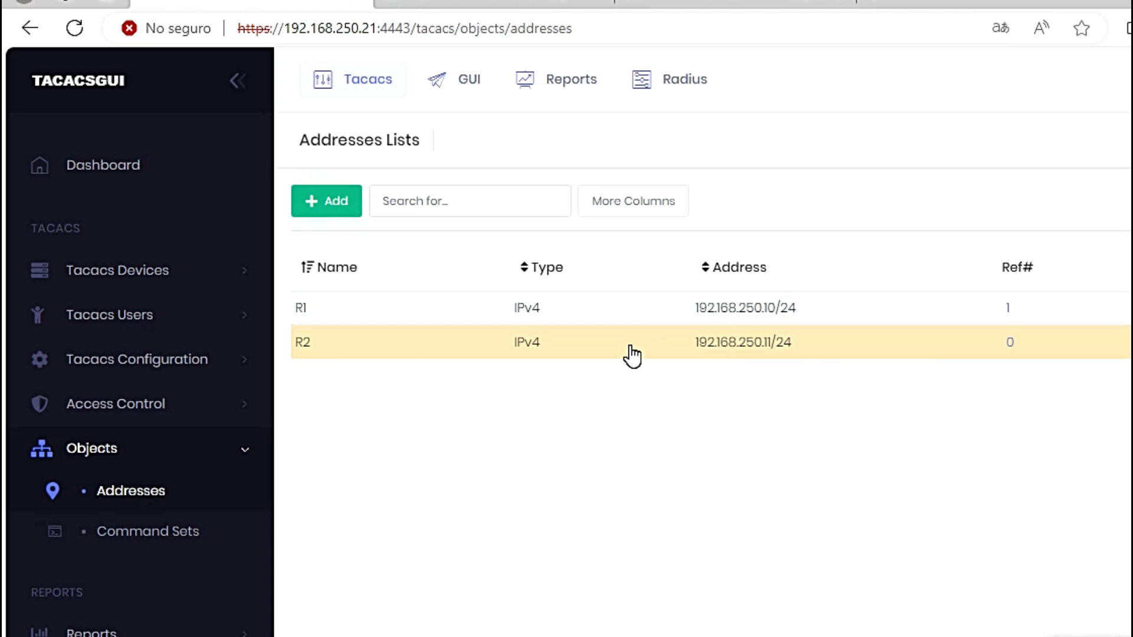
Step: Start a new Tacacs device named R2 in the CiscoEquipos group
click(140, 271)
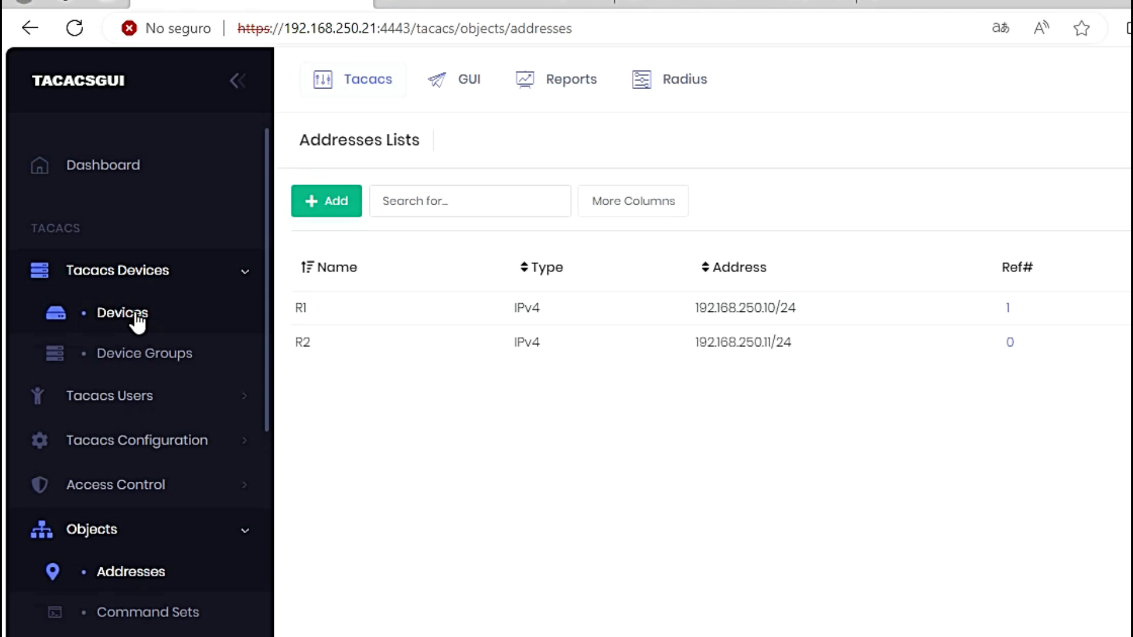
click(139, 319)
click(328, 207)
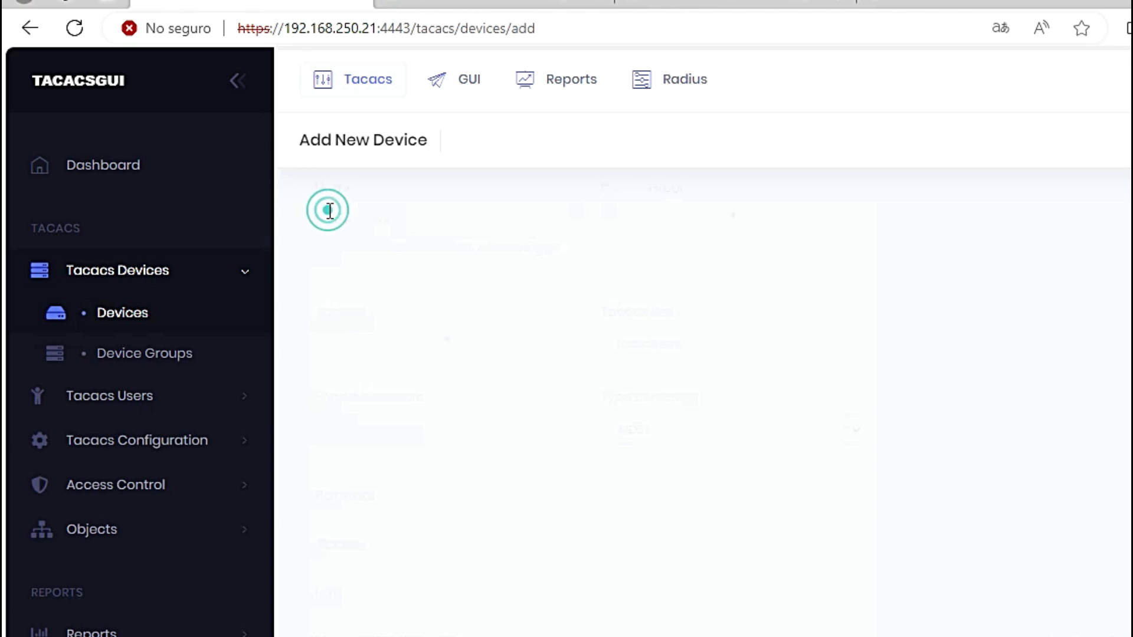
click(382, 236)
text(R2)
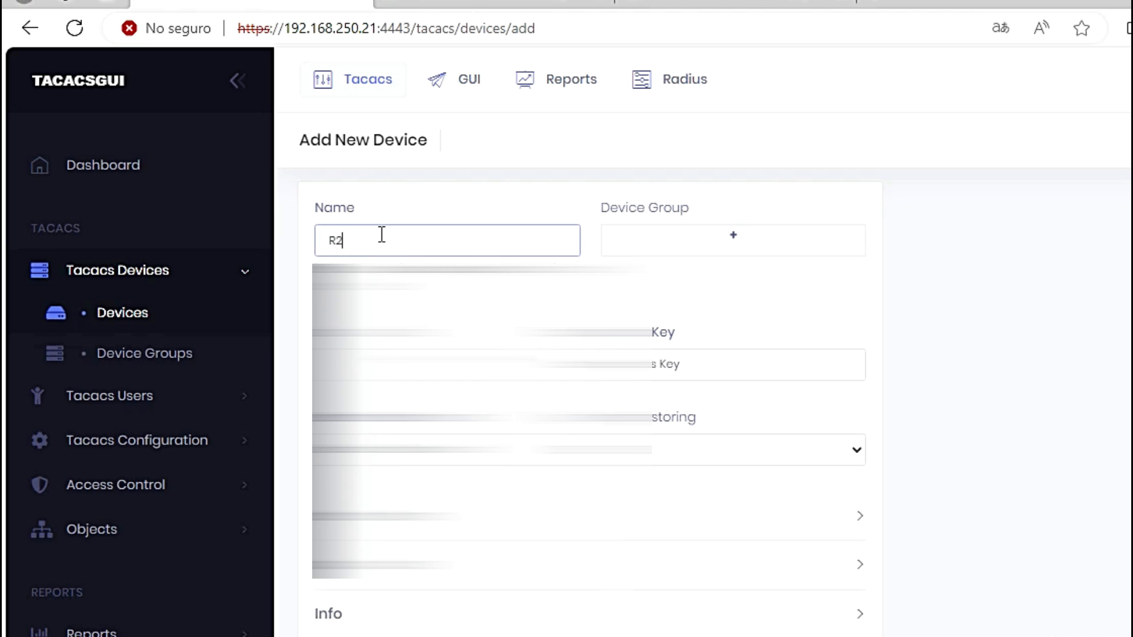
click(686, 246)
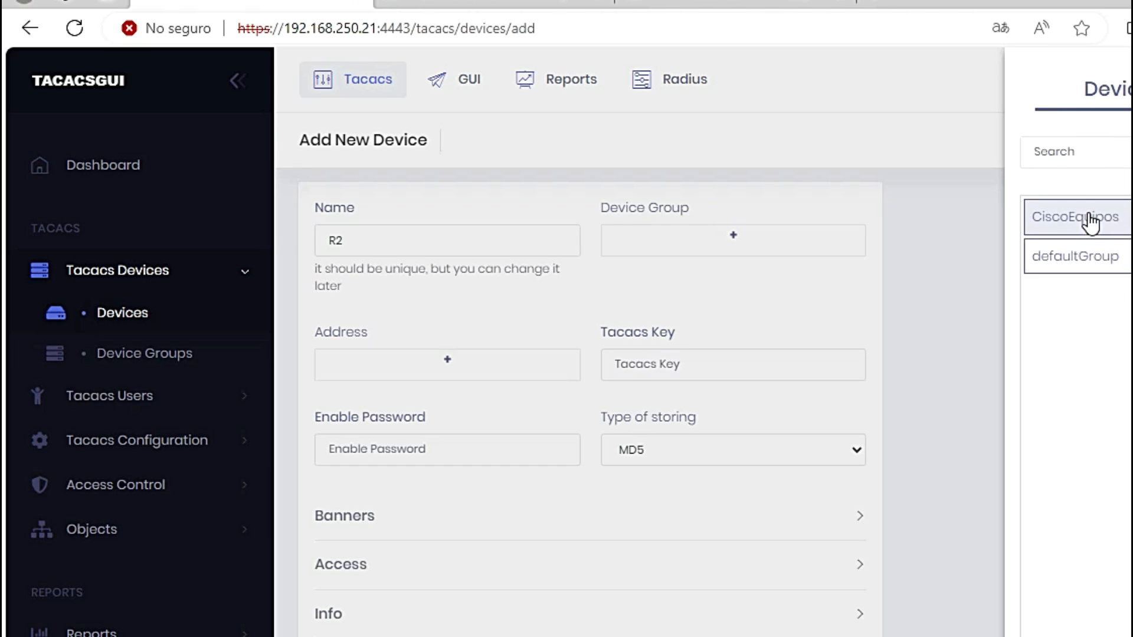
click(1093, 222)
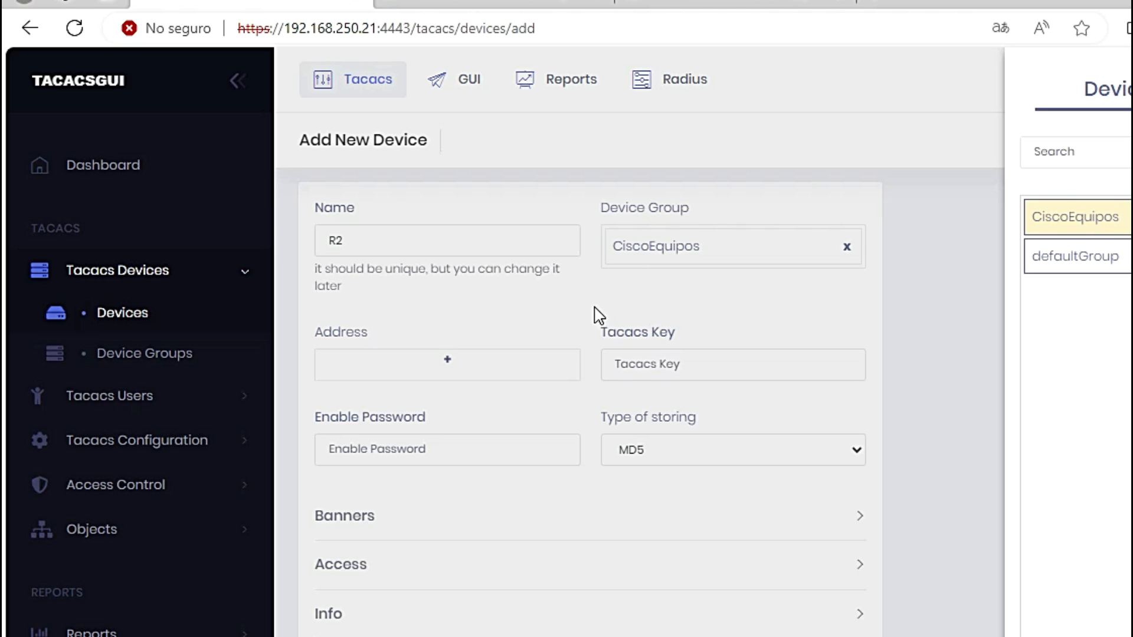
click(564, 307)
Step: Assign address R2, enter the TACACS key and enable password as Clear Text, and create the device
click(397, 358)
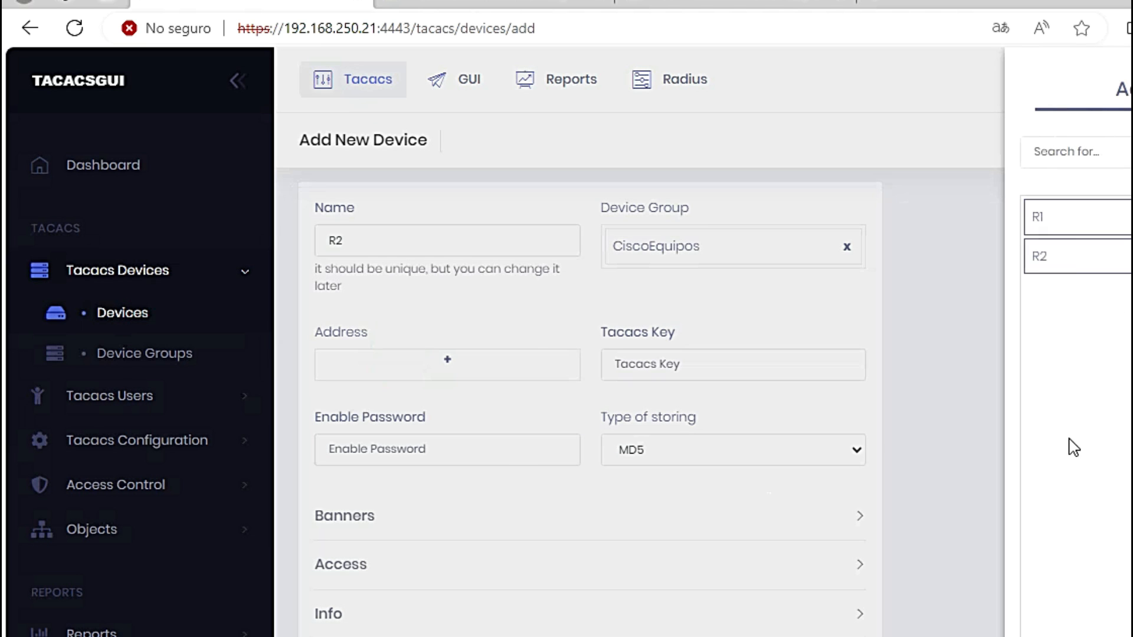
click(1046, 259)
click(552, 323)
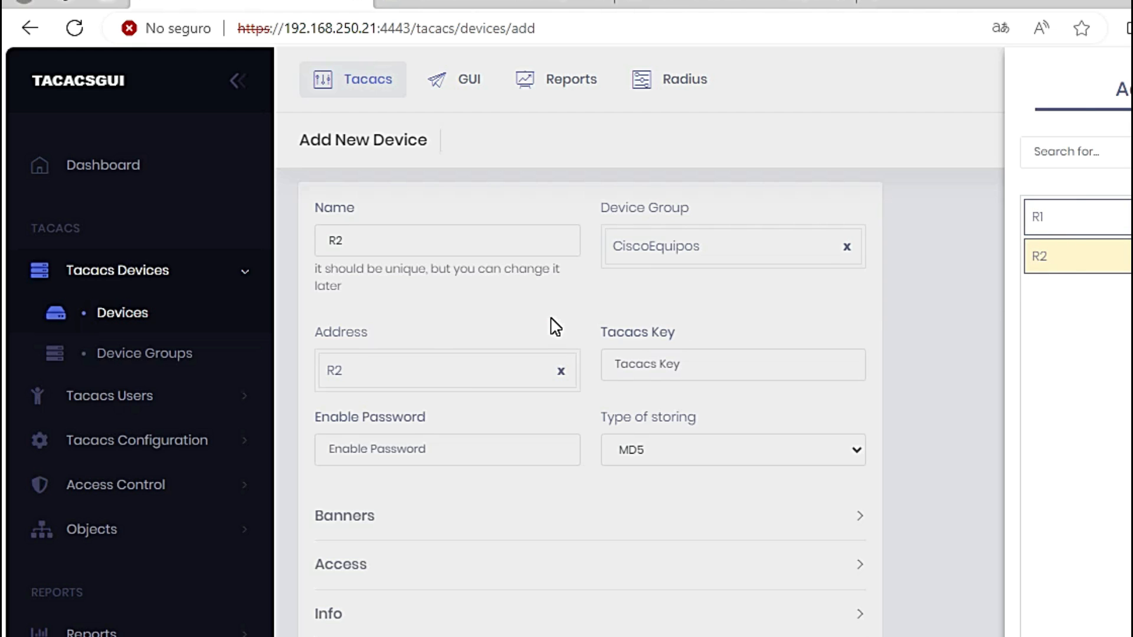
click(686, 366)
text(cisco123)
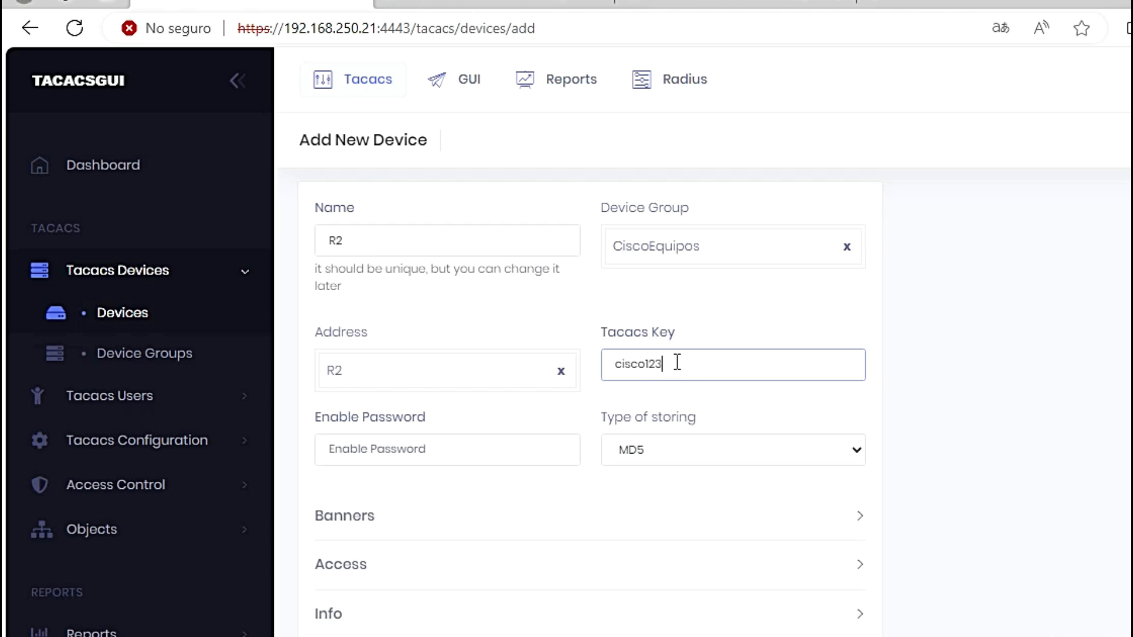
click(462, 450)
text(cisco123)
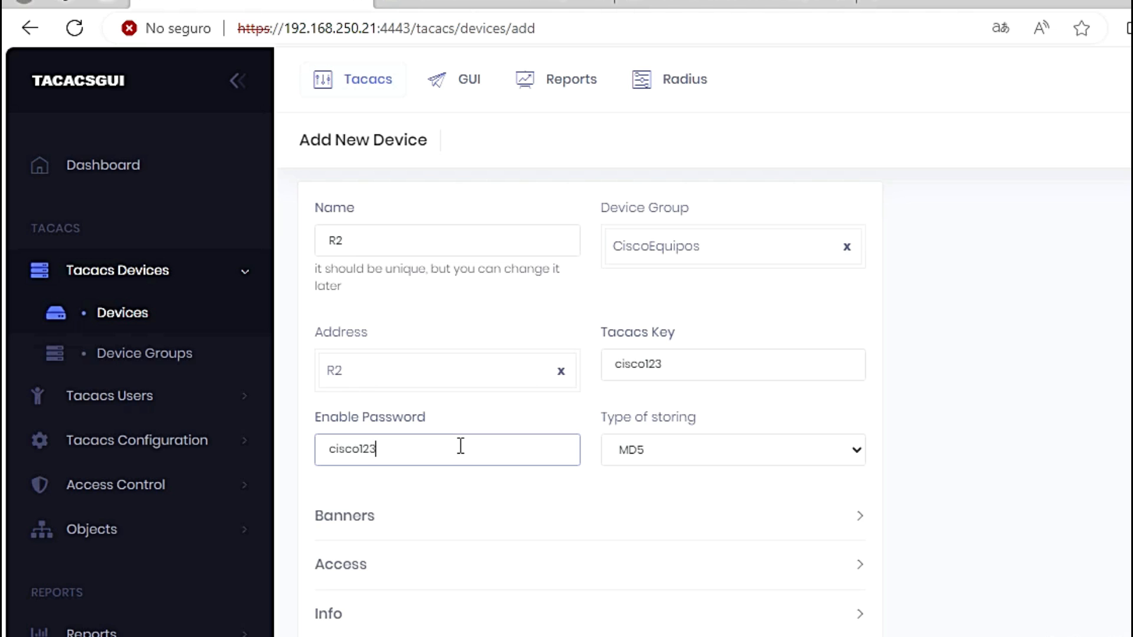
click(699, 458)
click(698, 473)
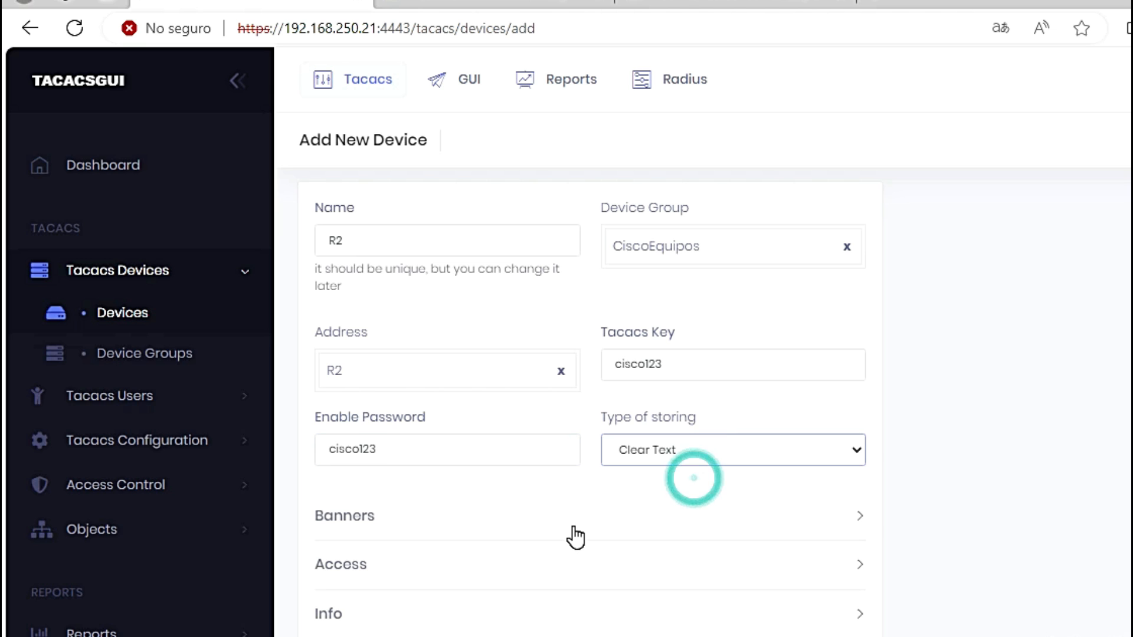
scroll(567, 628, down, 4)
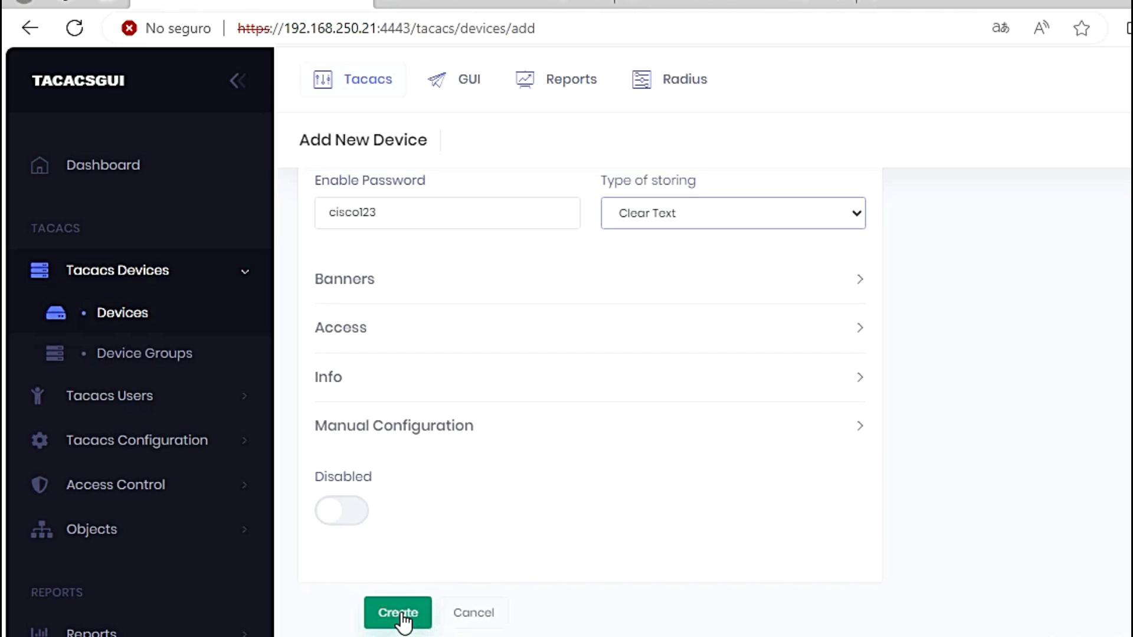
click(404, 621)
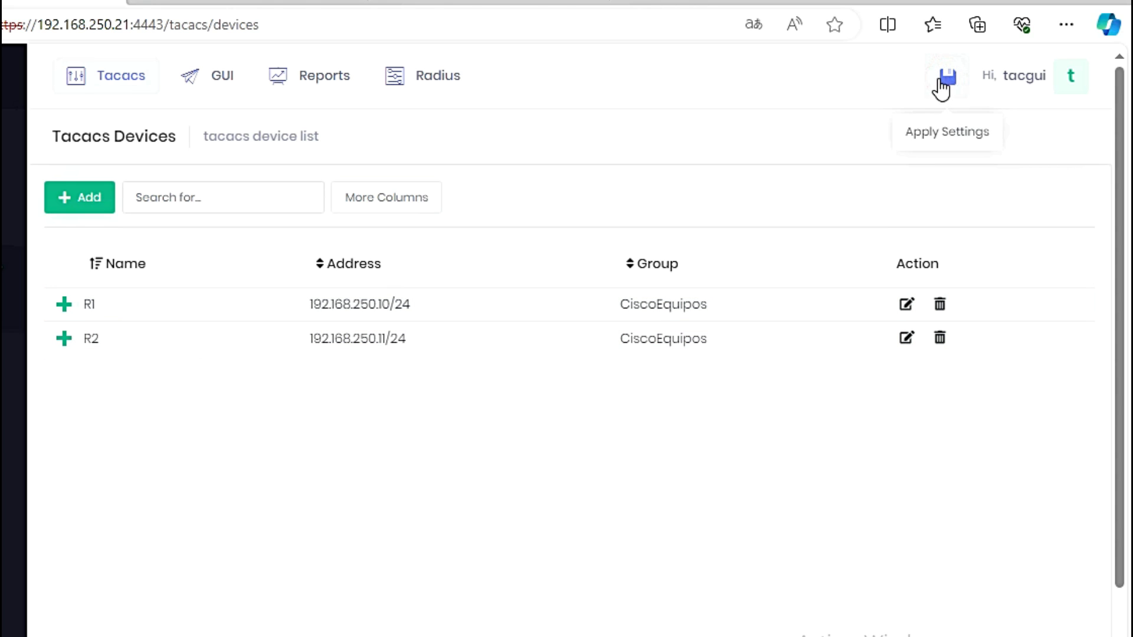
Step: Apply the configuration with backup after applying turned off; the test fails
click(950, 79)
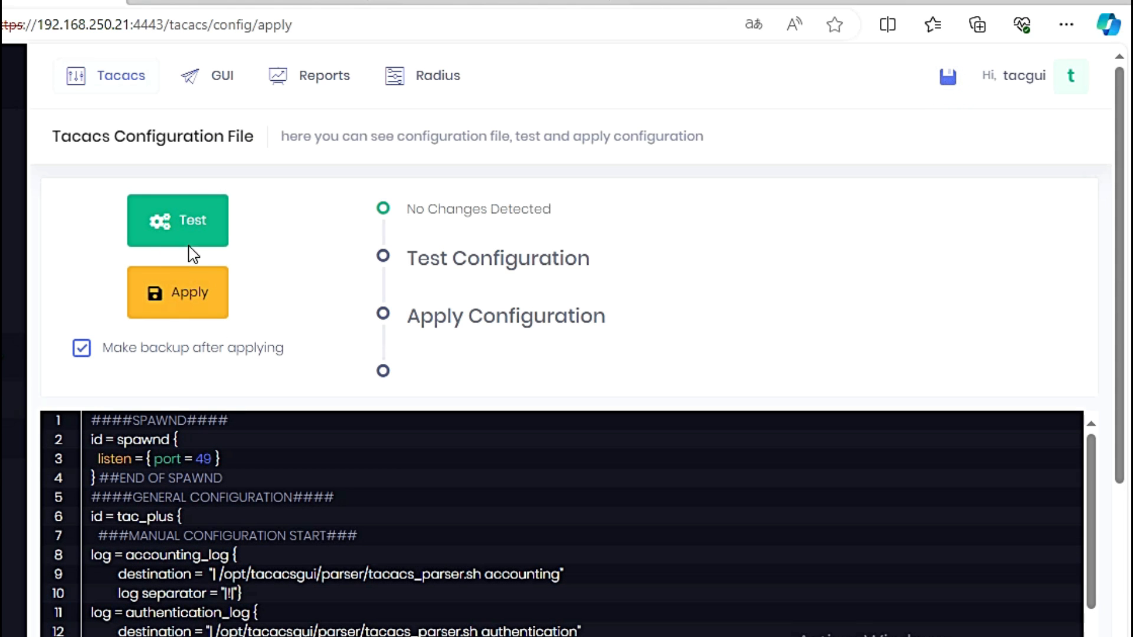
click(83, 349)
click(191, 297)
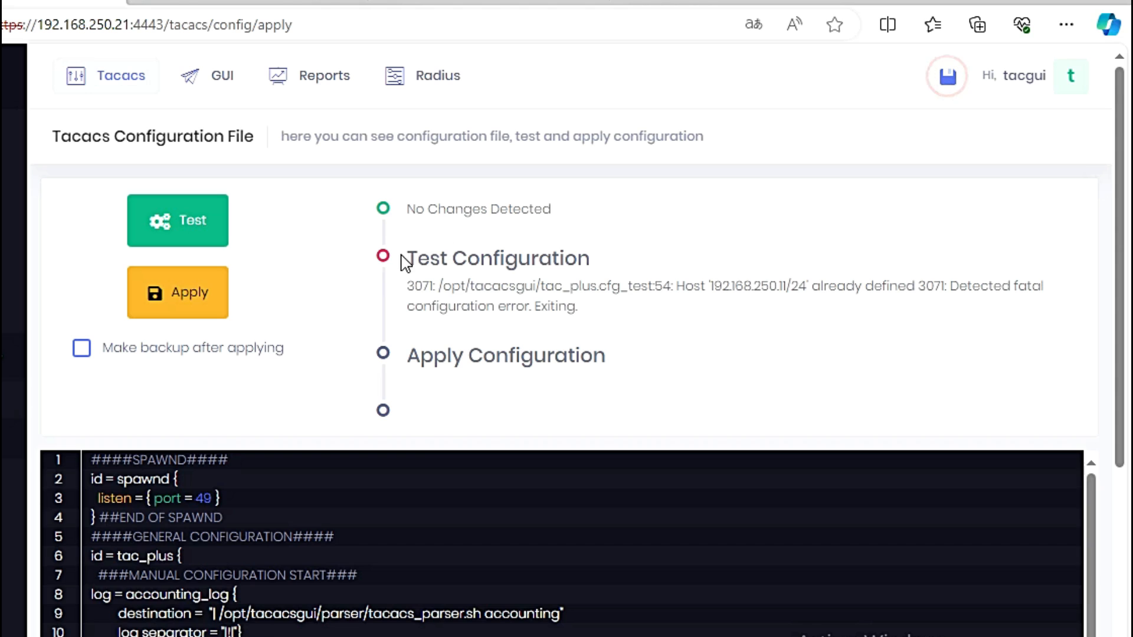
triple_click(608, 259)
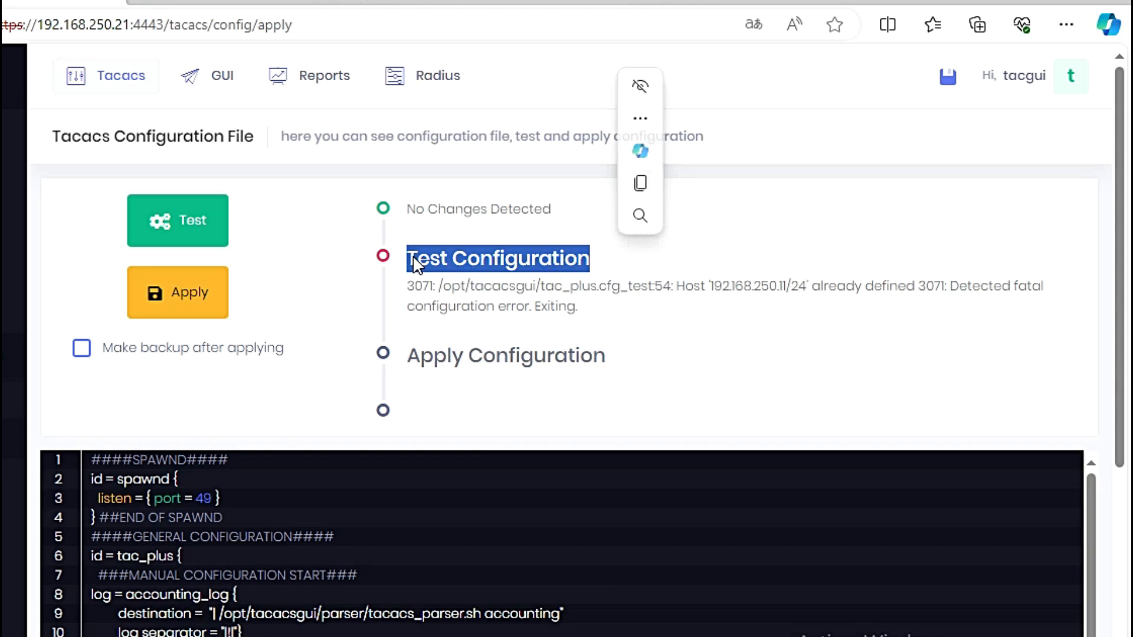
click(381, 257)
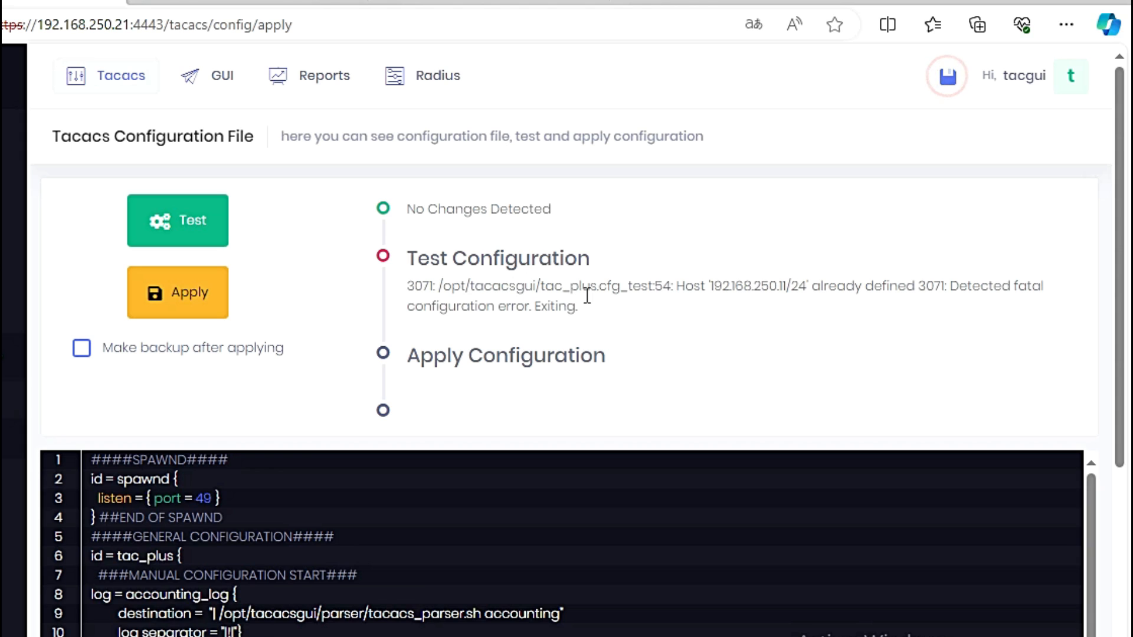
Step: Re-apply, inspect the duplicate host 192.168.250.11/24 error, and open the Tacacs devices list
click(177, 302)
drag(411, 284, 665, 321)
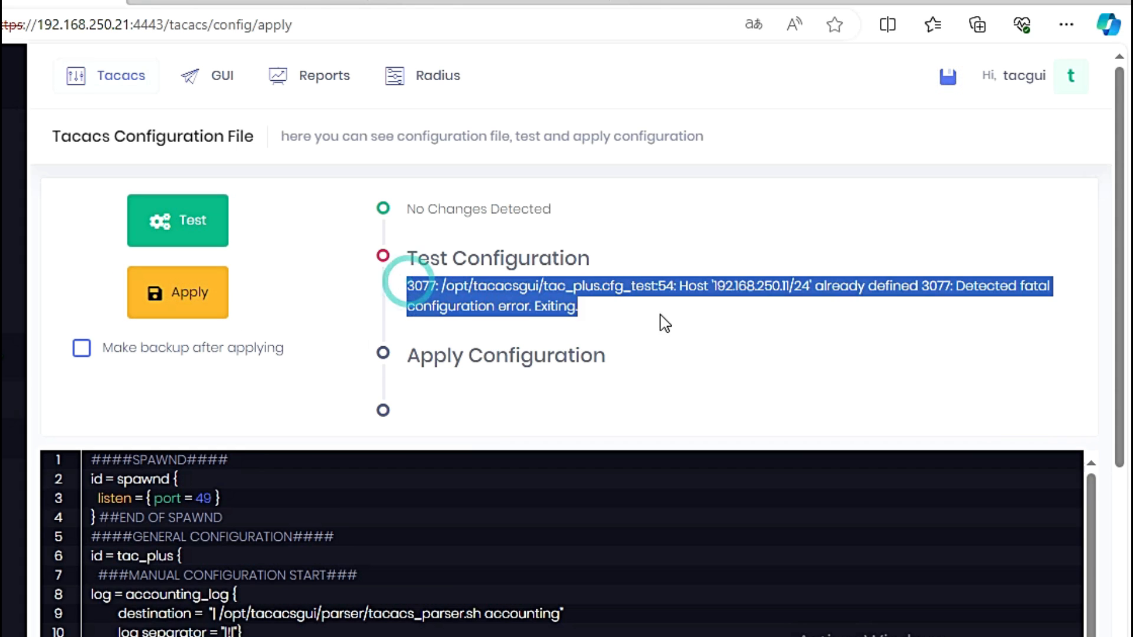
click(966, 159)
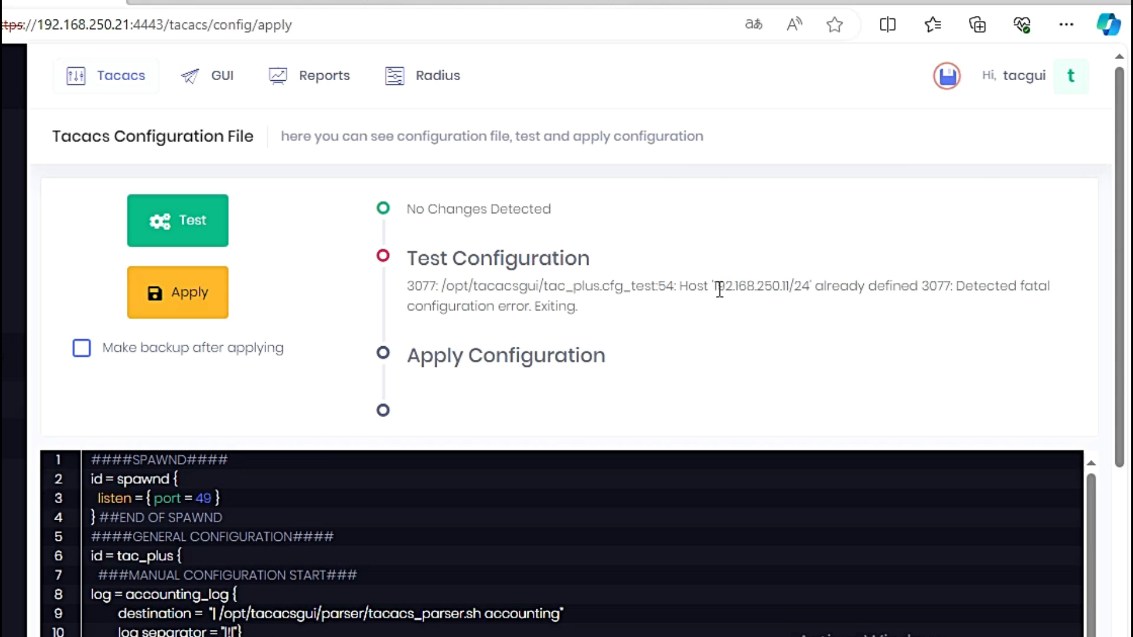
drag(714, 287, 809, 286)
click(730, 177)
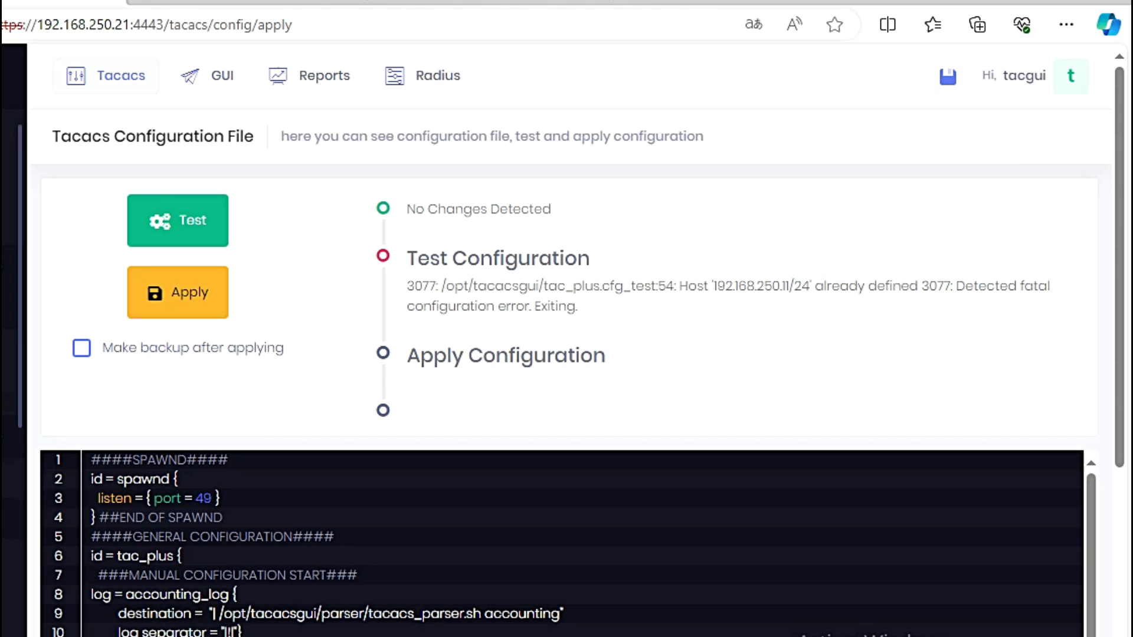
click(1, 304)
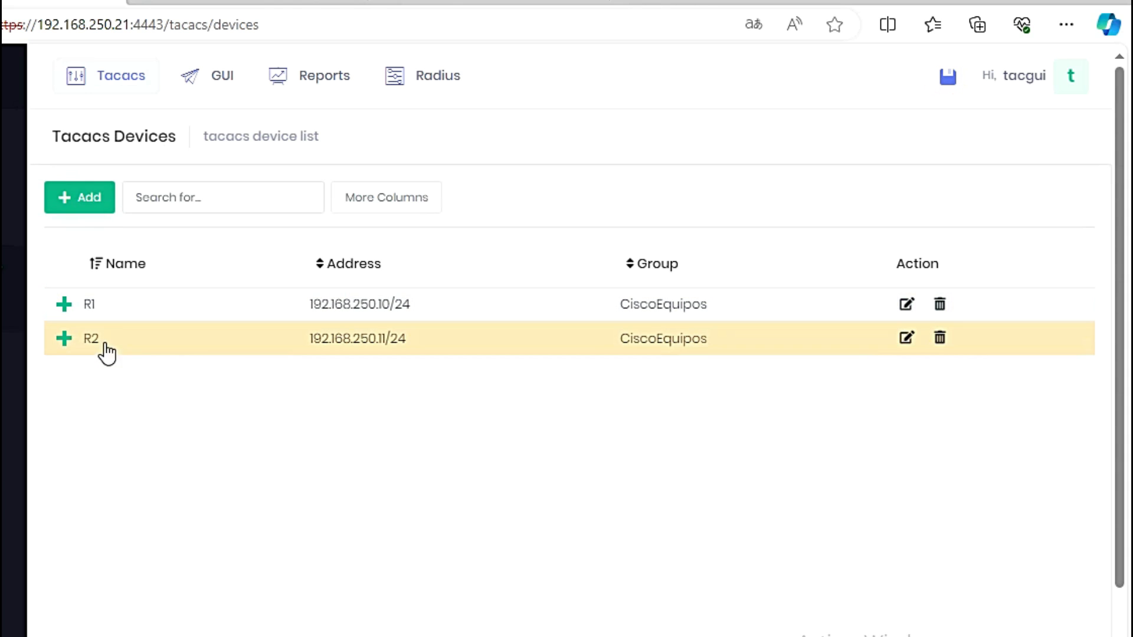
Step: Delete device R2, re-apply so the test and daemon reload pass, then open User Groups
click(938, 341)
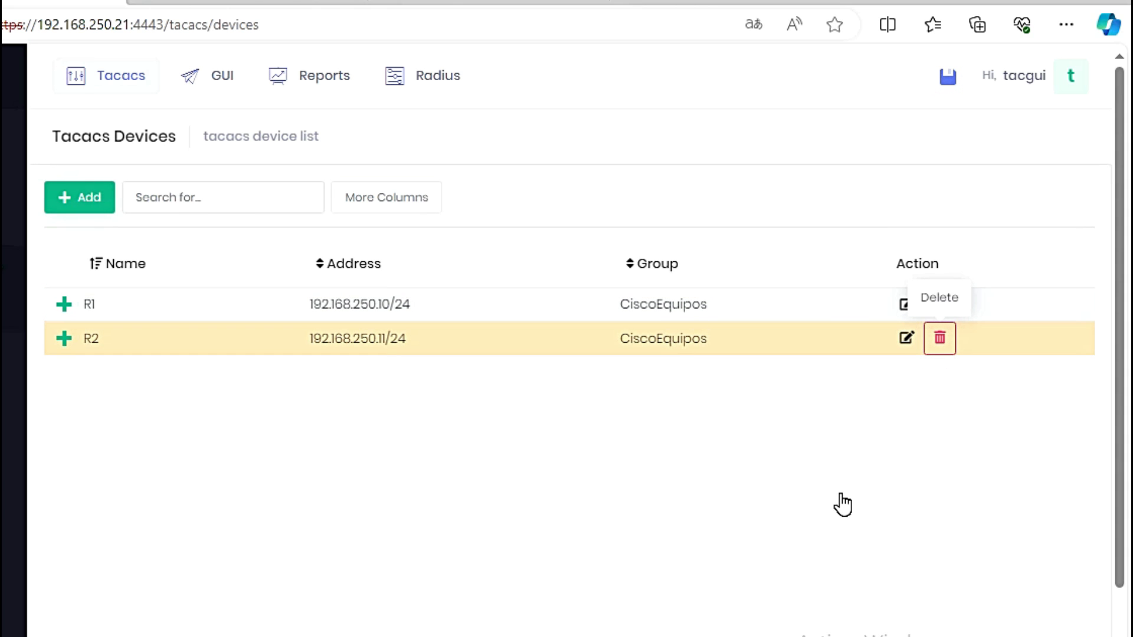
click(525, 131)
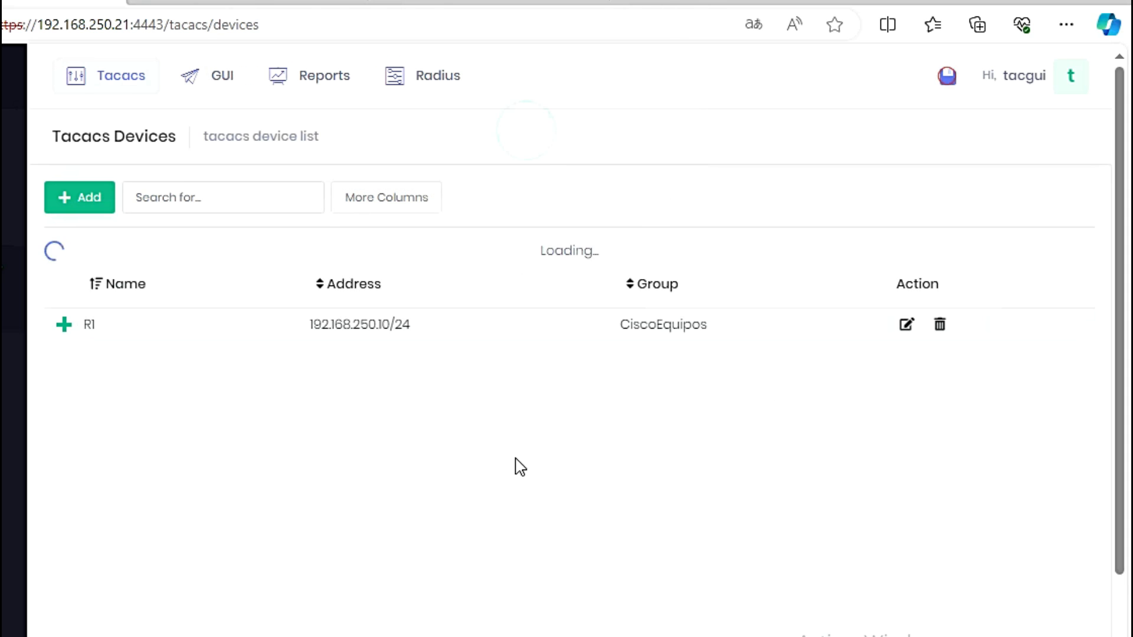
click(946, 80)
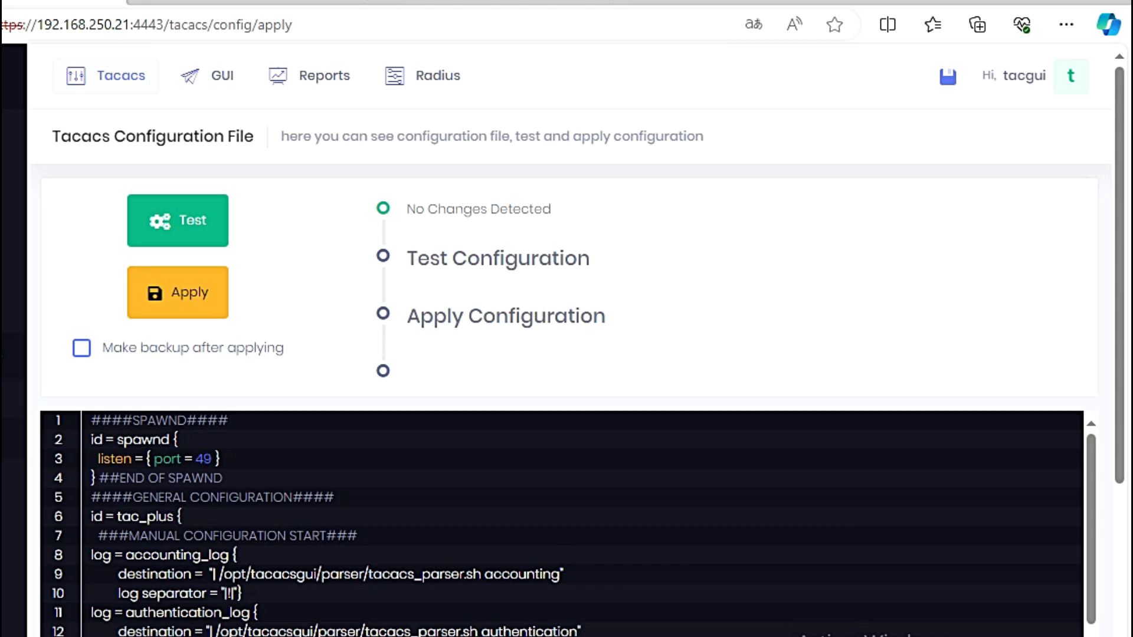
click(181, 313)
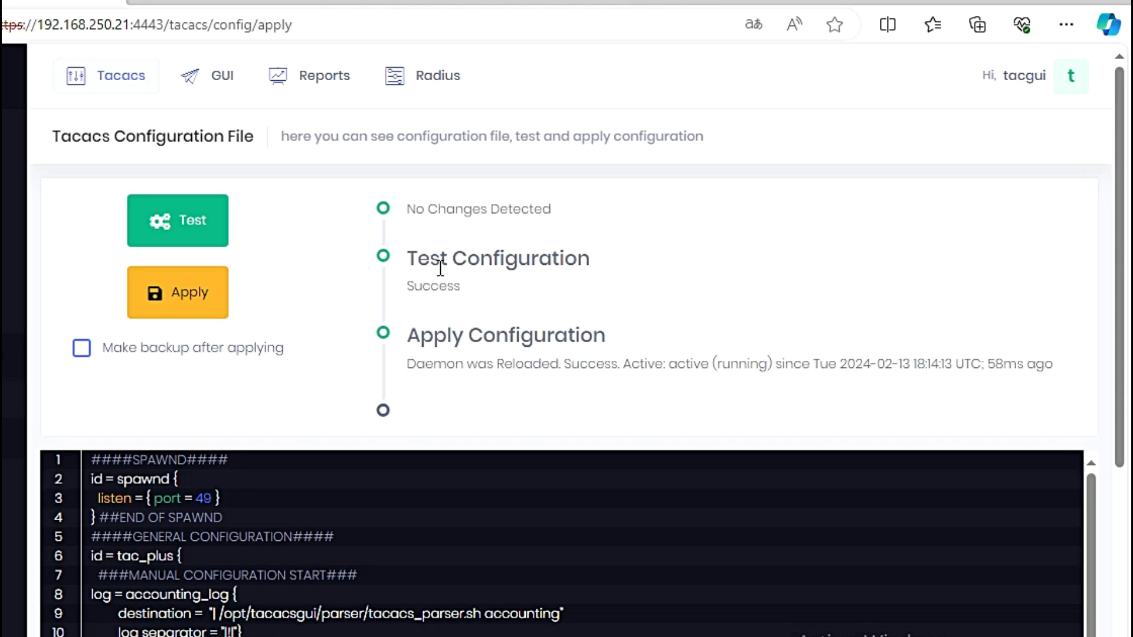
drag(412, 260, 567, 289)
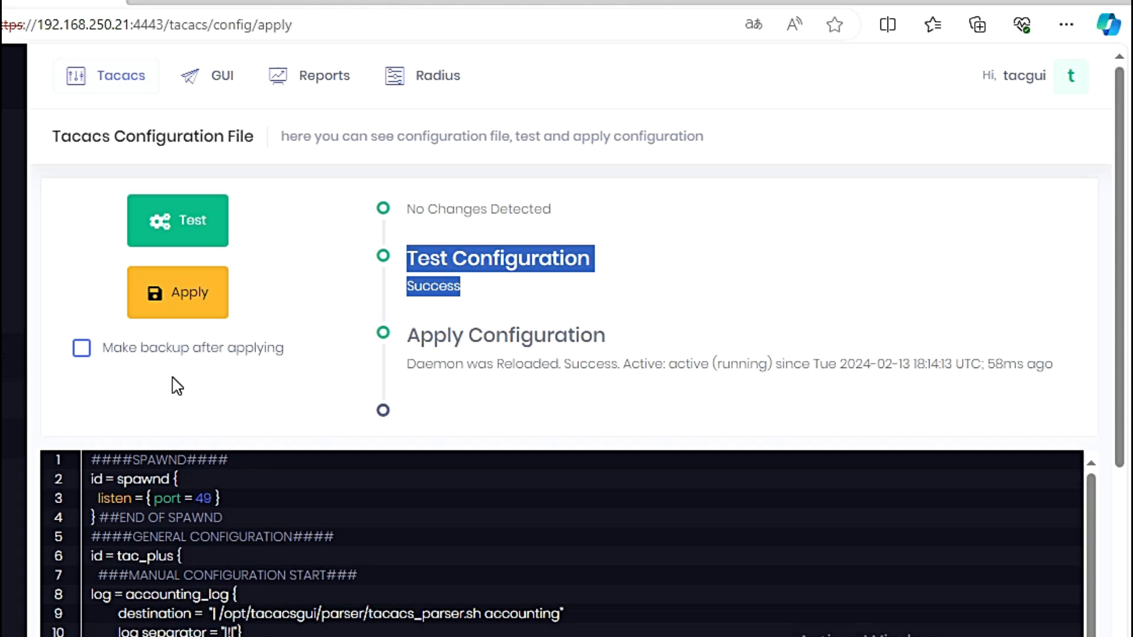
click(5, 354)
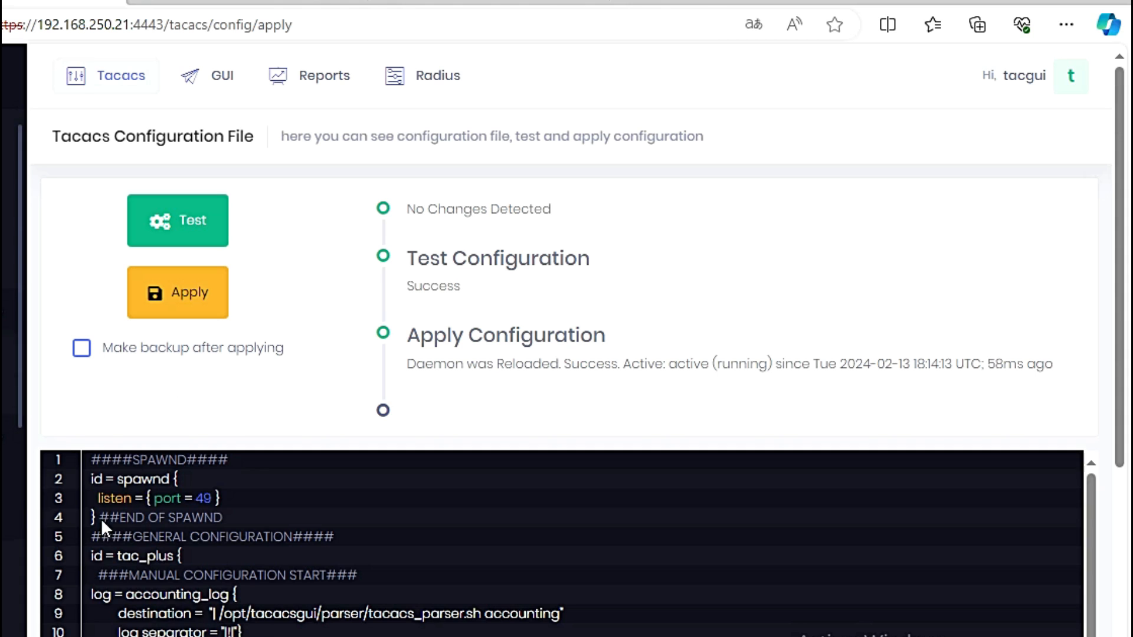
click(5, 394)
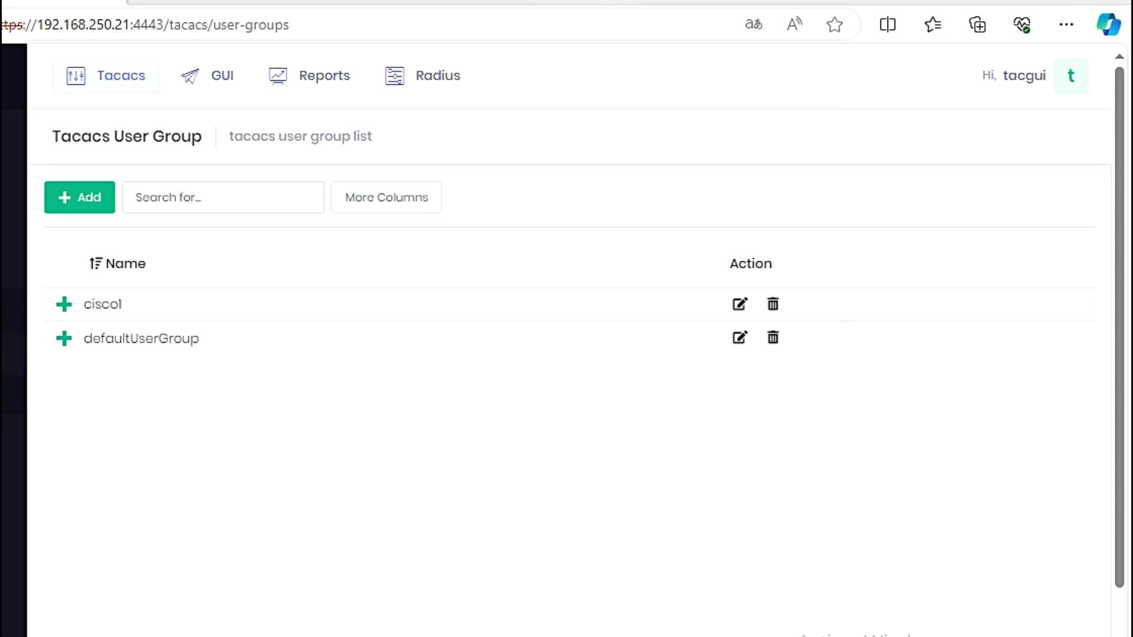
Step: Check the cisco1 group name in the switch's aaa config, then start a new user group
key(alt+Tab)
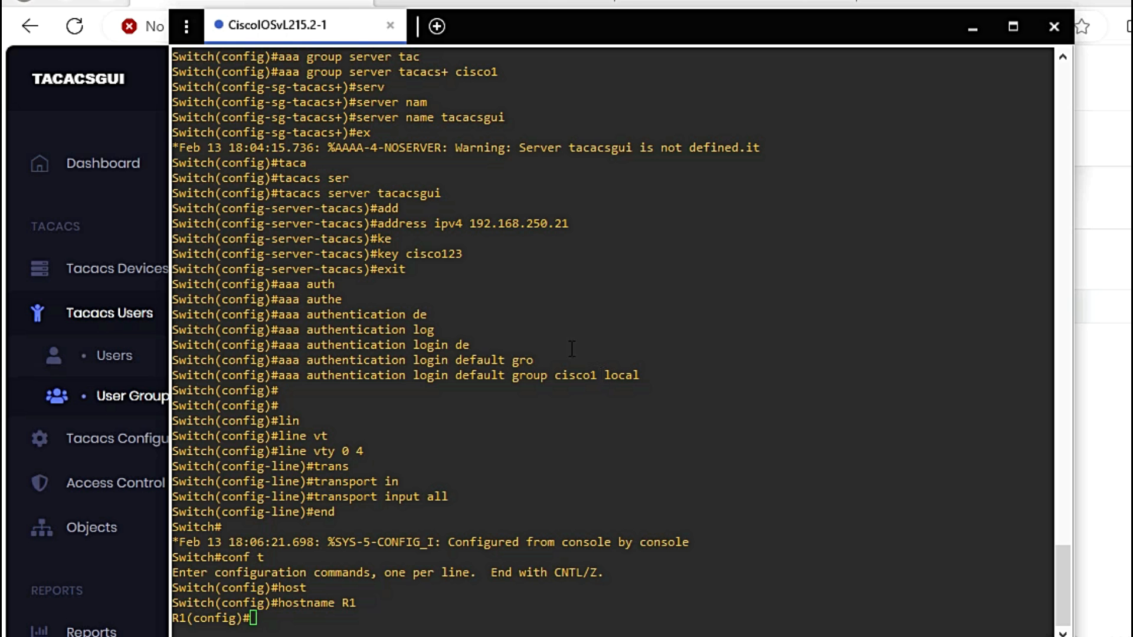
scroll(481, 427, up, 6)
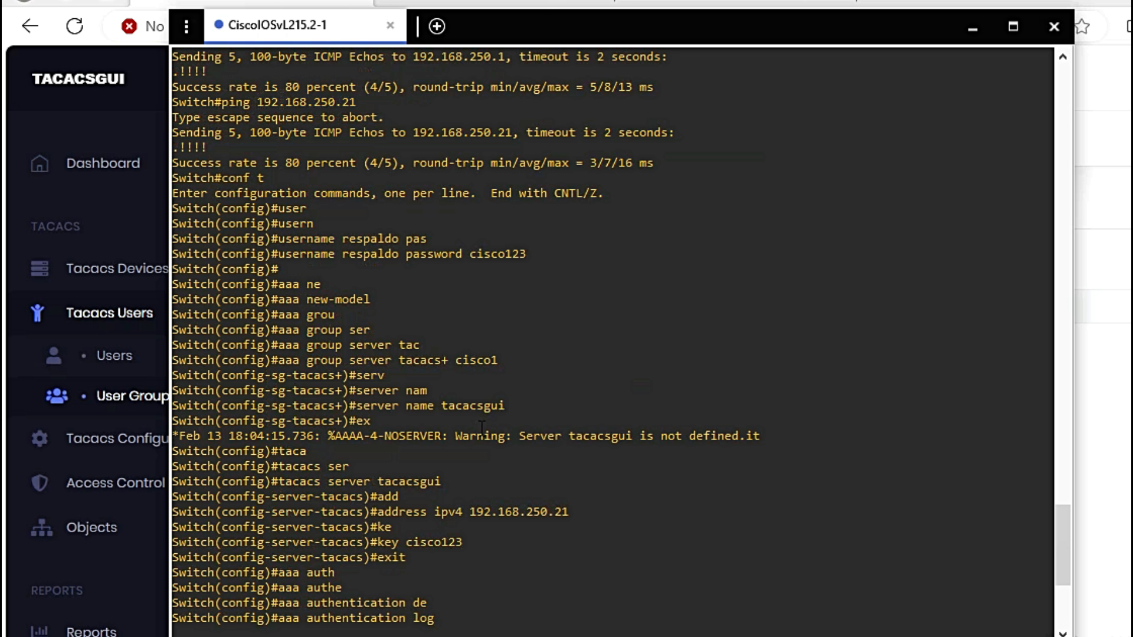
double_click(506, 359)
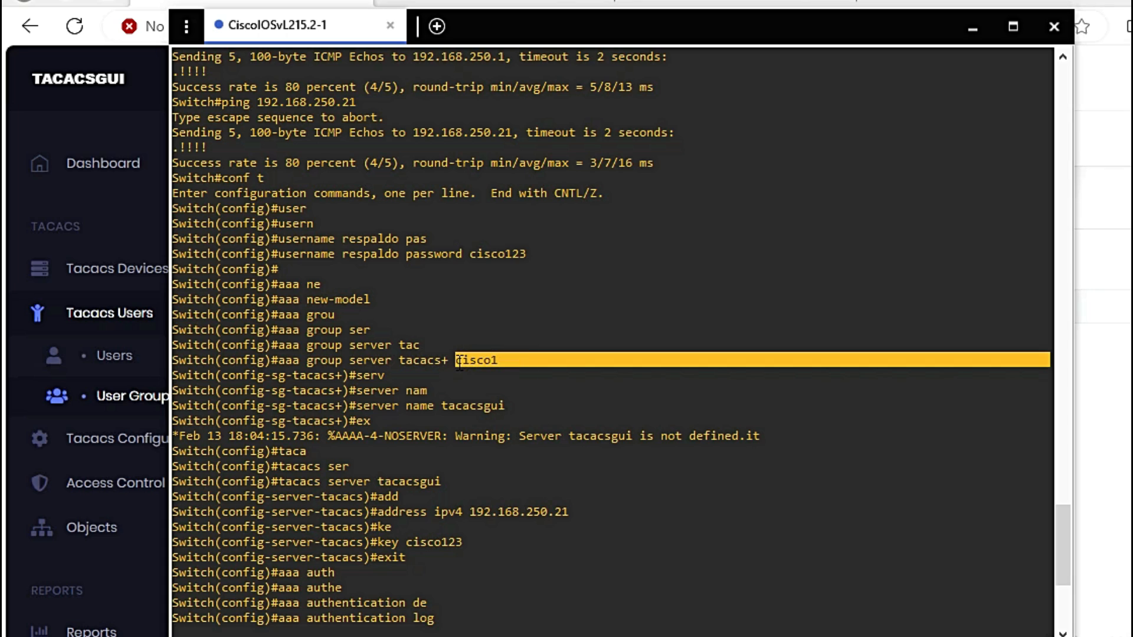
click(1090, 256)
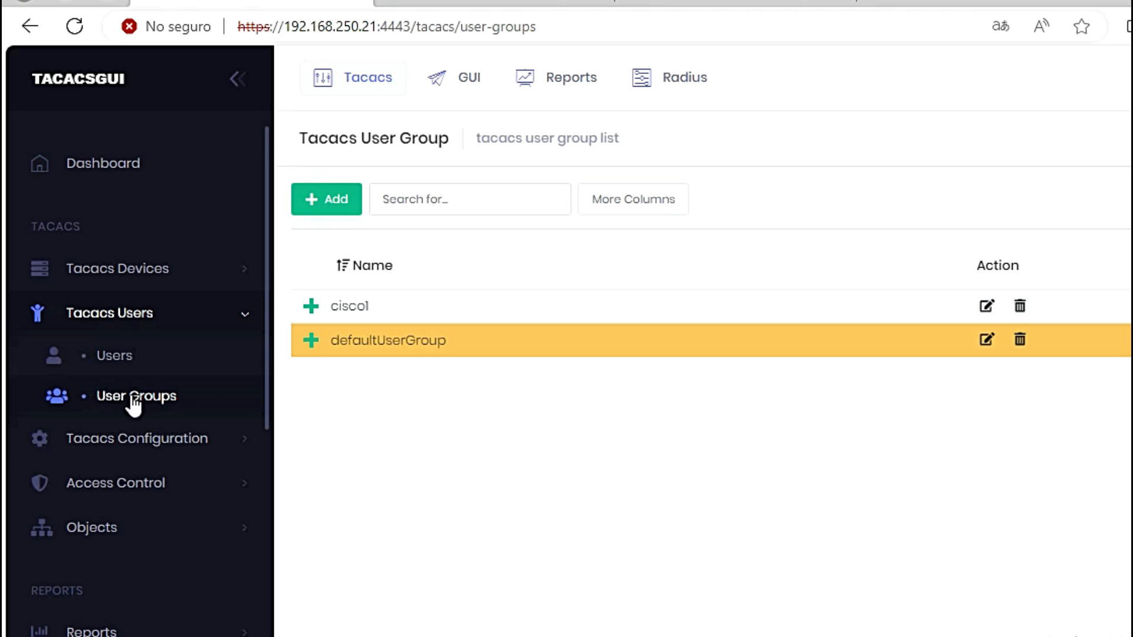
click(324, 200)
click(392, 245)
Step: Create user group cisco2 with its enable password stored as Clear Text
text(cisco2)
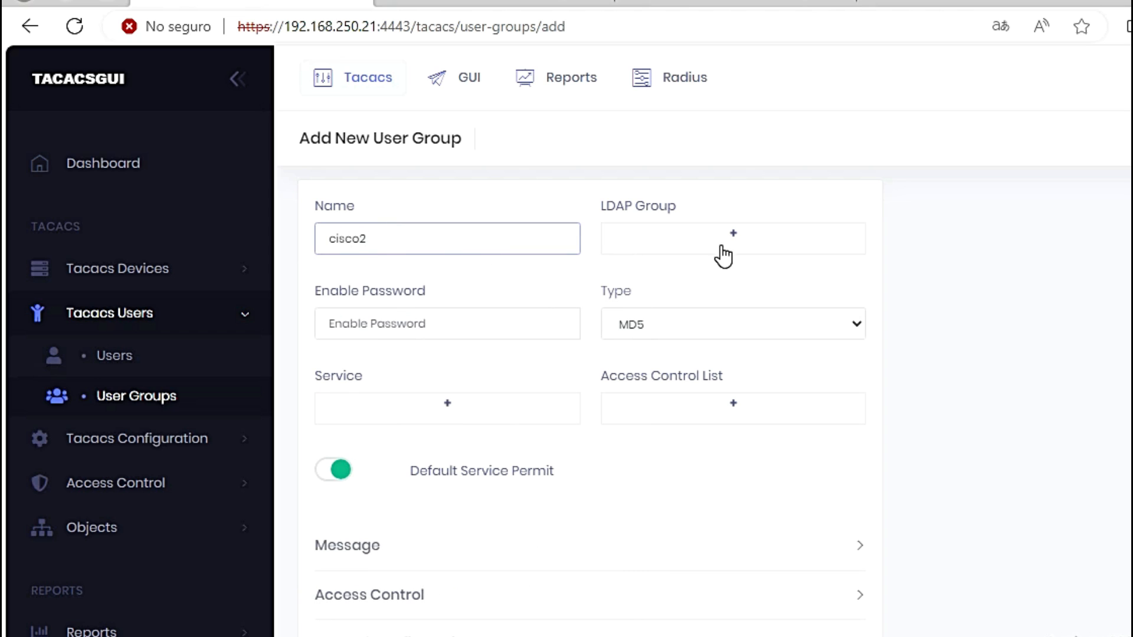
click(378, 325)
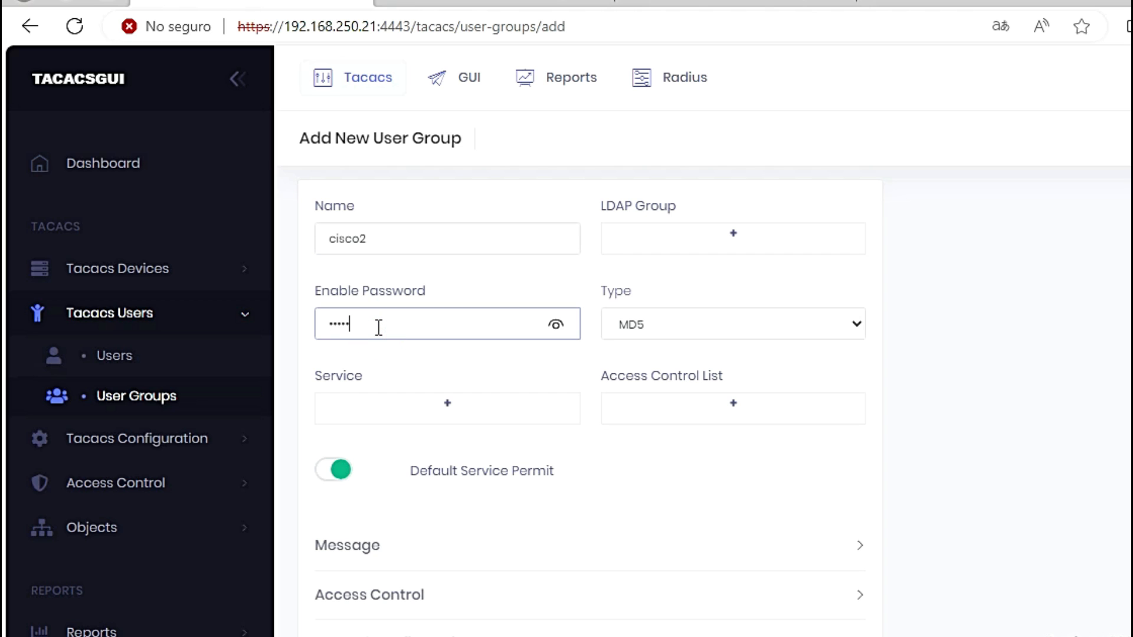
click(708, 324)
click(697, 353)
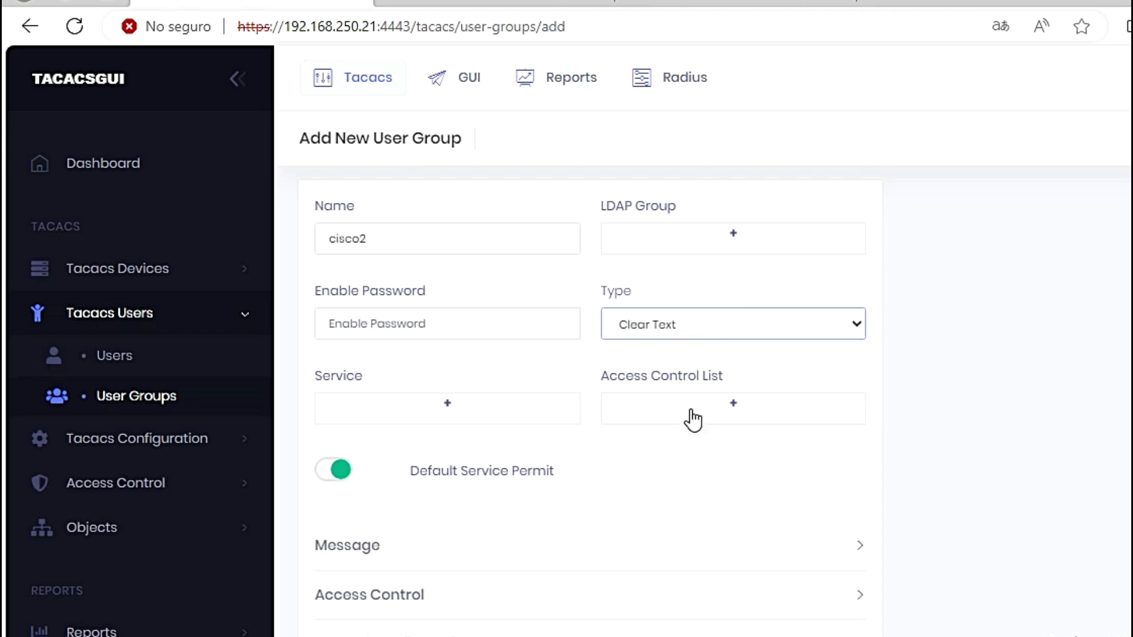
scroll(590, 555, down, 1)
scroll(590, 556, down, 3)
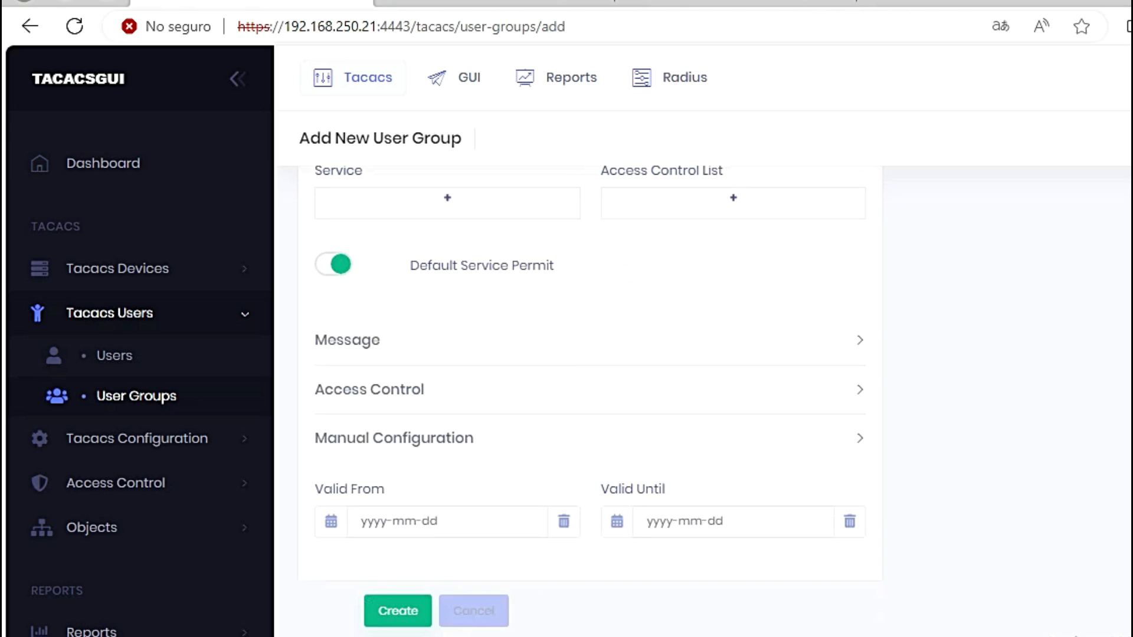
click(399, 613)
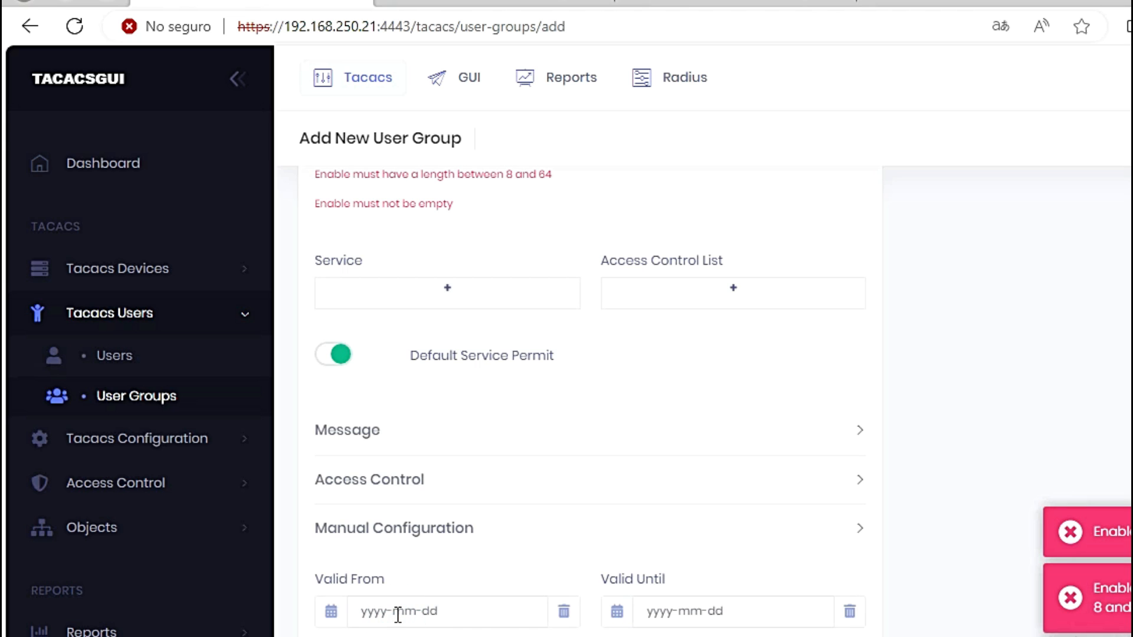
scroll(570, 377, up, 3)
click(382, 319)
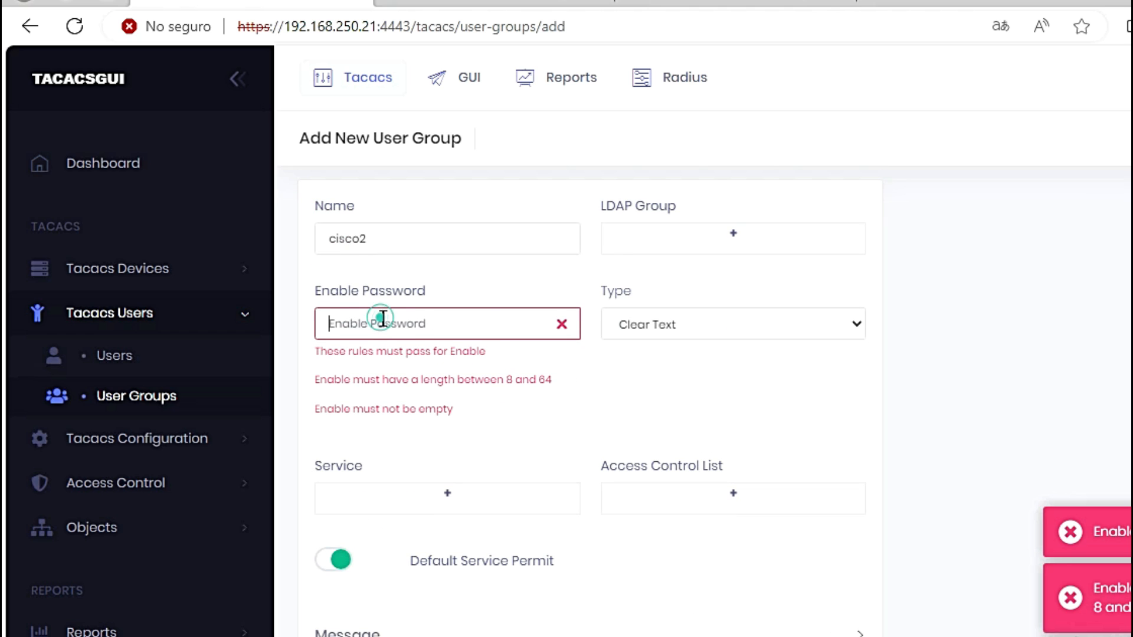
scroll(622, 580, down, 3)
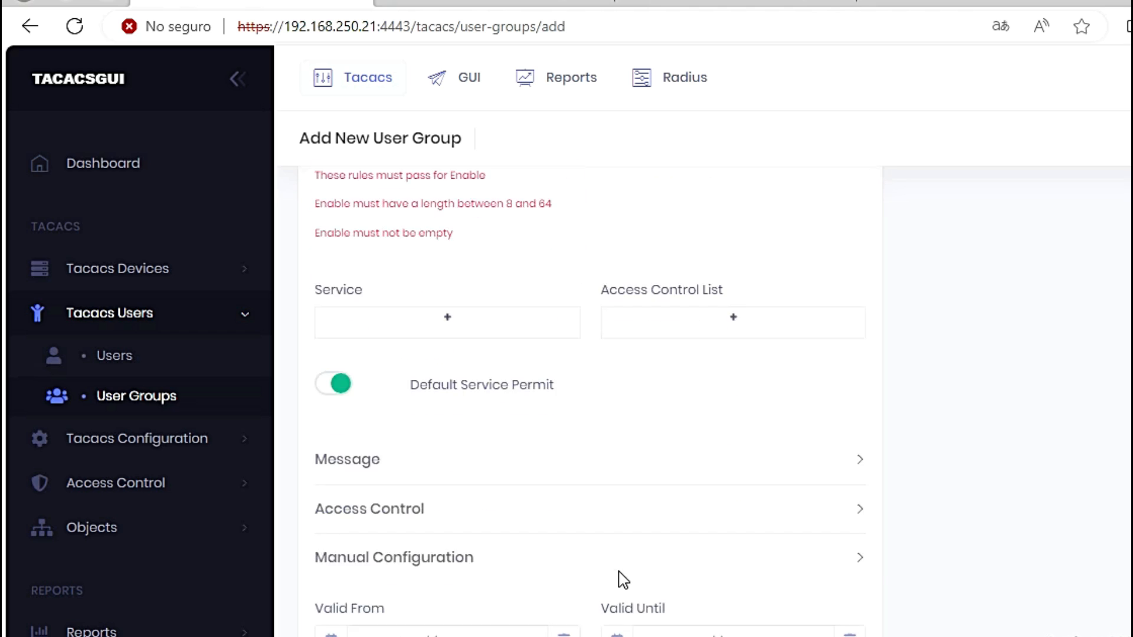
scroll(623, 580, down, 2)
click(392, 617)
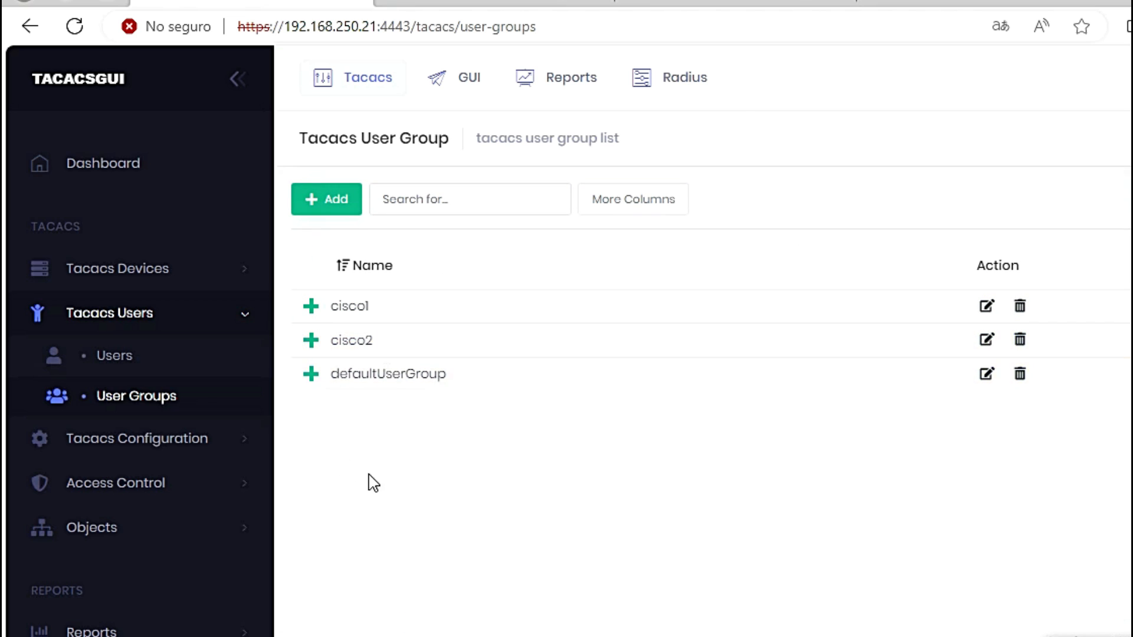
Step: Begin a new Tacacs user user13 with cisco1 as the default user group
click(98, 358)
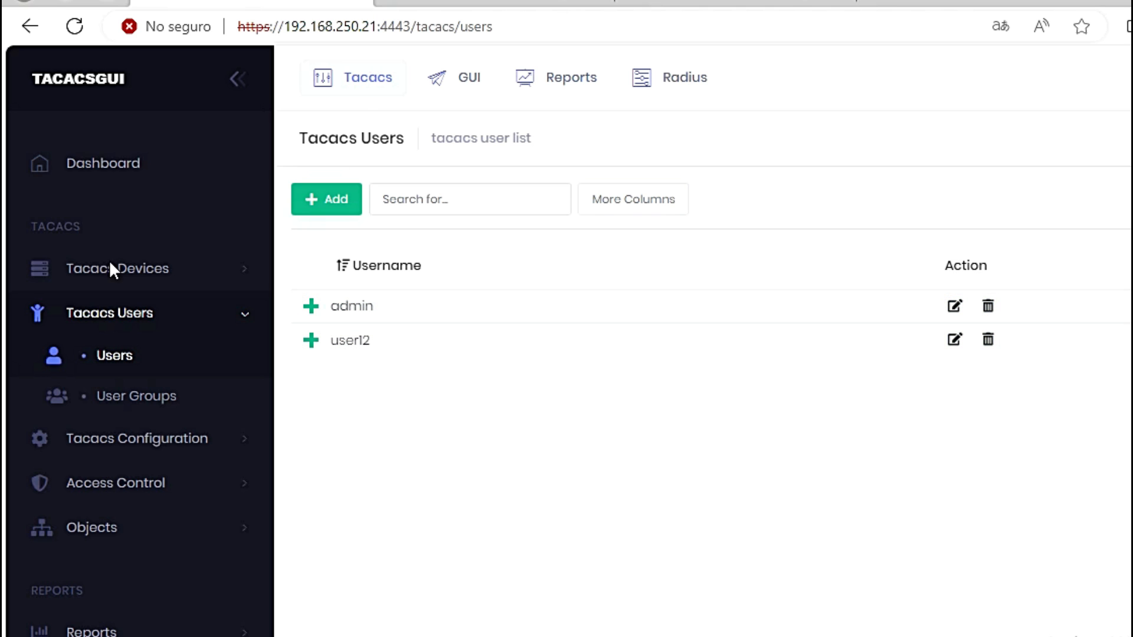
click(324, 204)
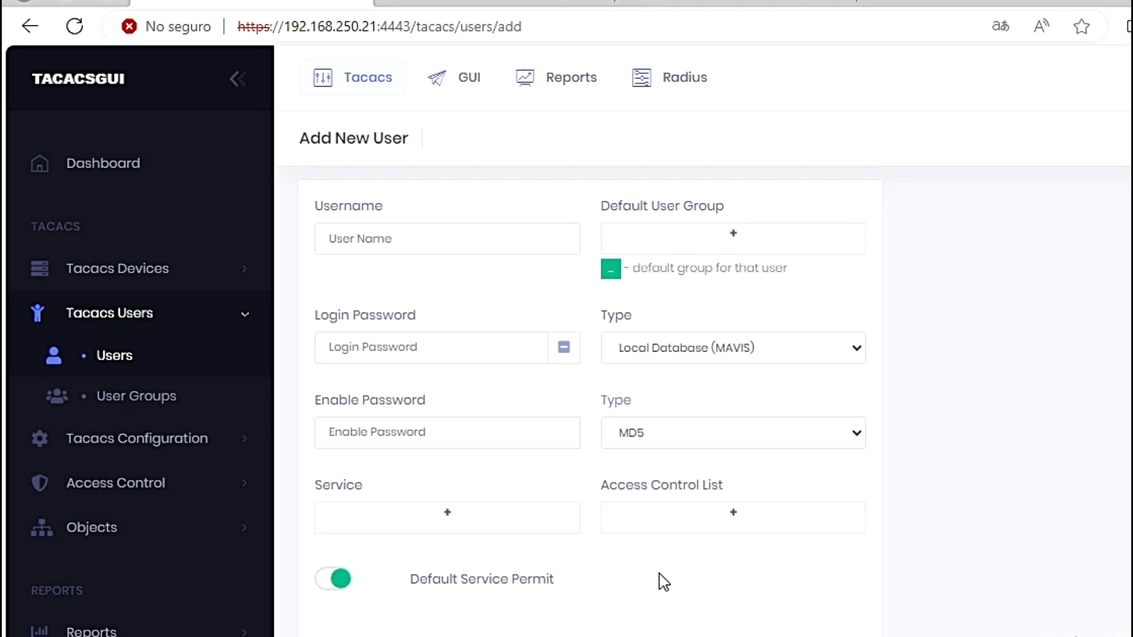
click(374, 243)
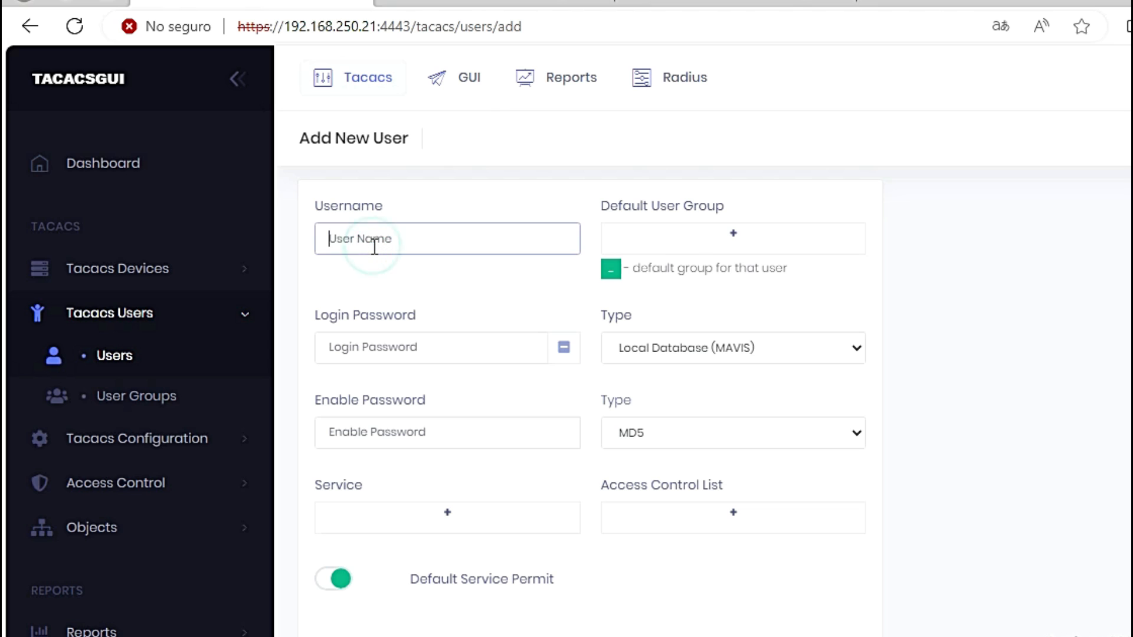
text(user13)
click(715, 251)
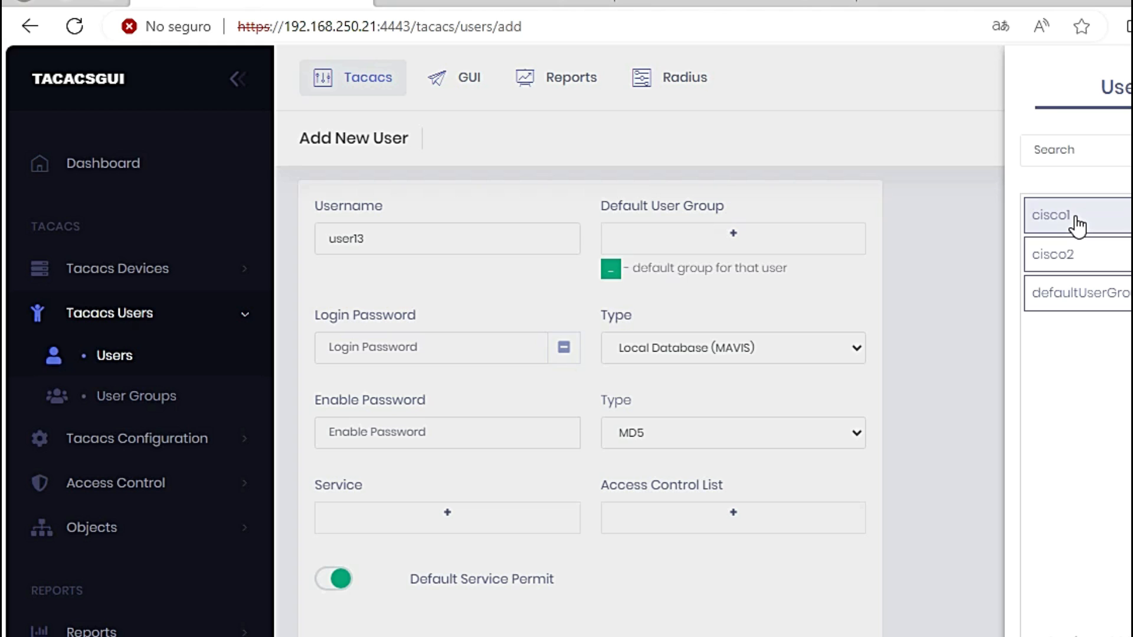
click(1076, 223)
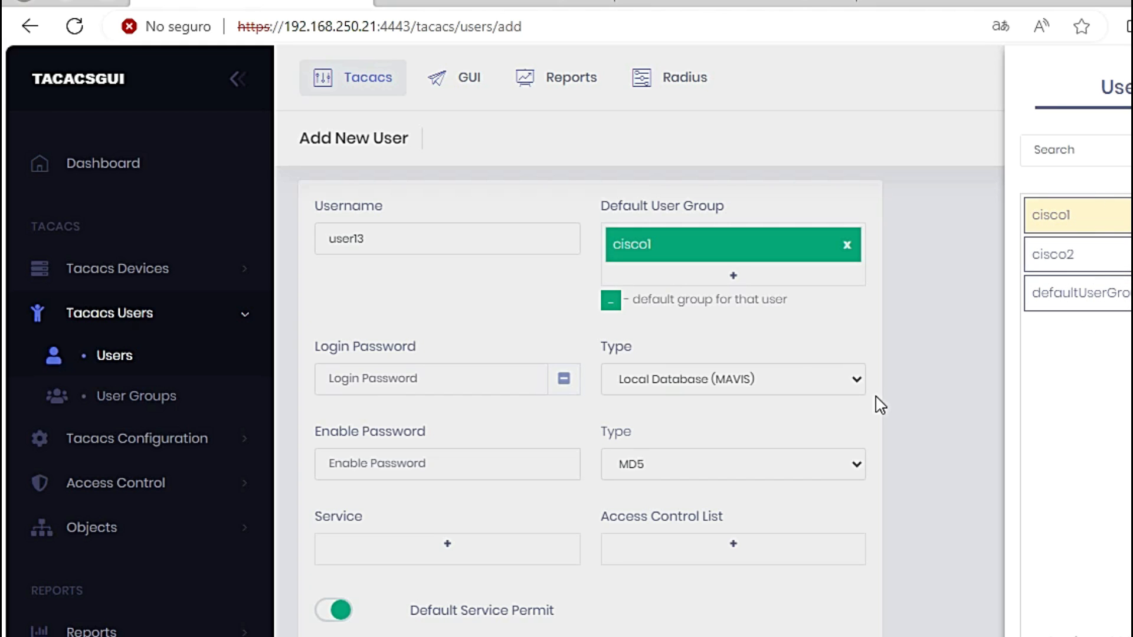
Step: Enter user13's login password and set its type to Clear Text
click(498, 314)
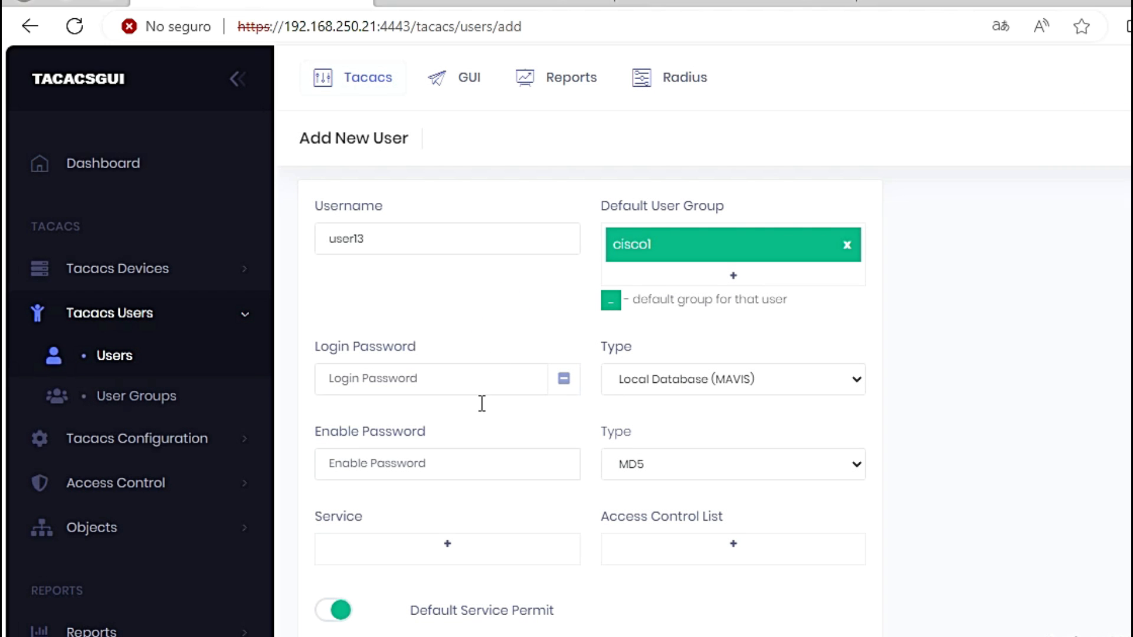
click(394, 378)
text(•••)
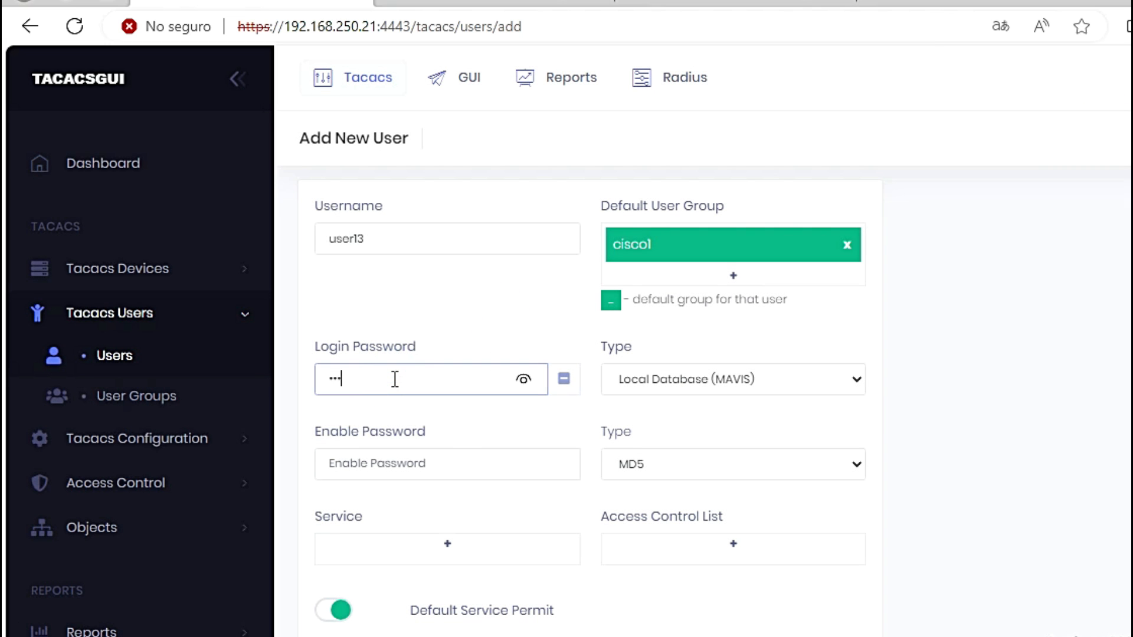
text(co123)
click(524, 380)
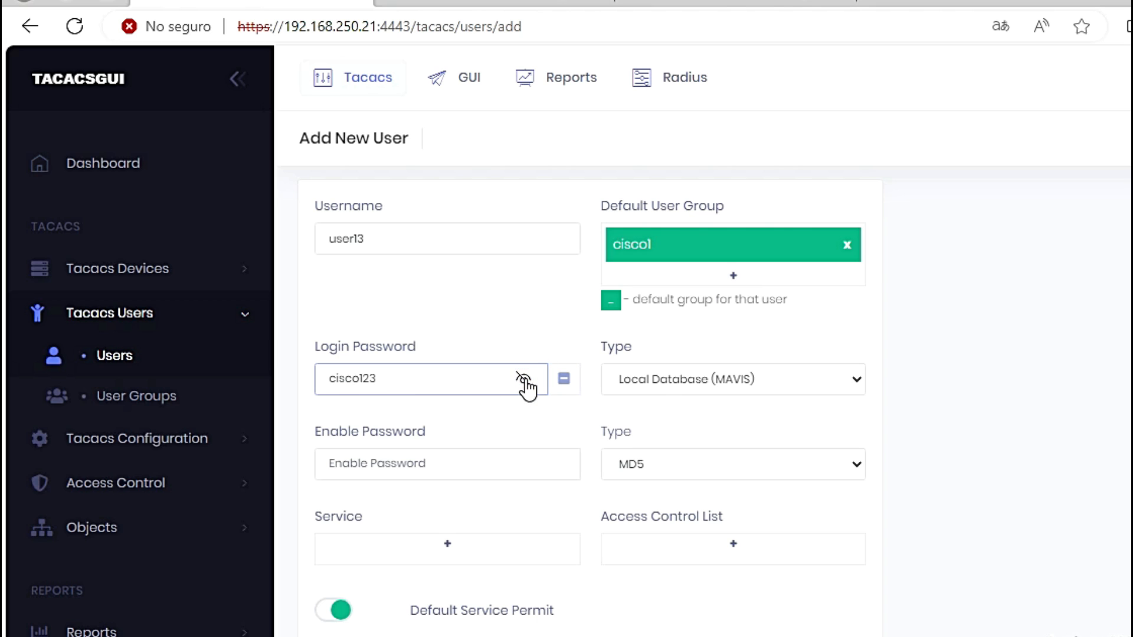
click(525, 381)
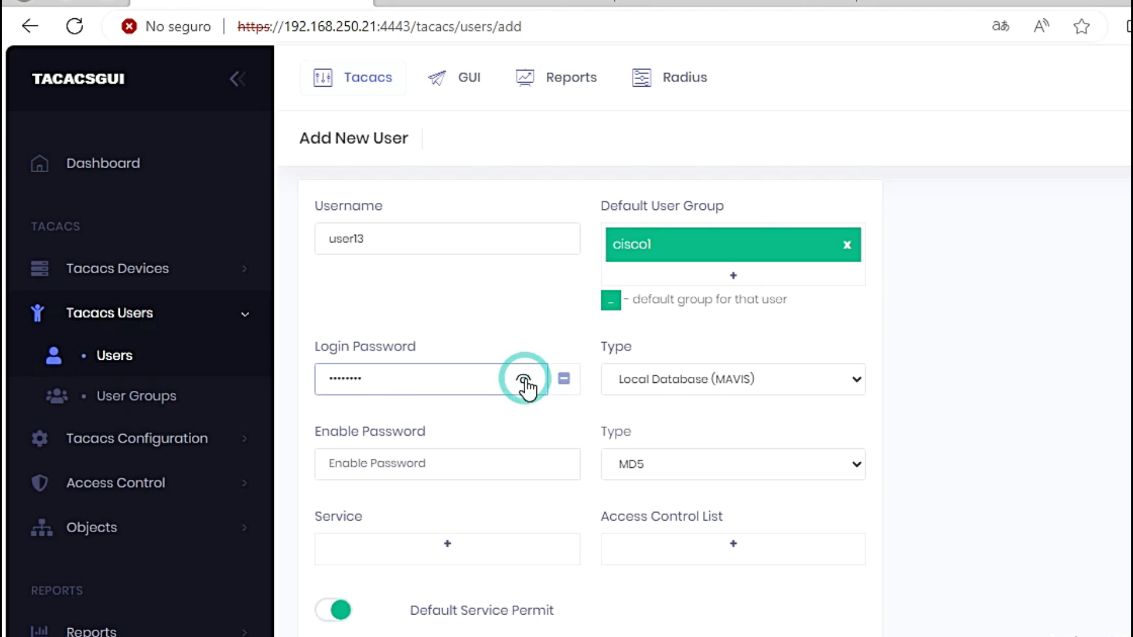
click(724, 392)
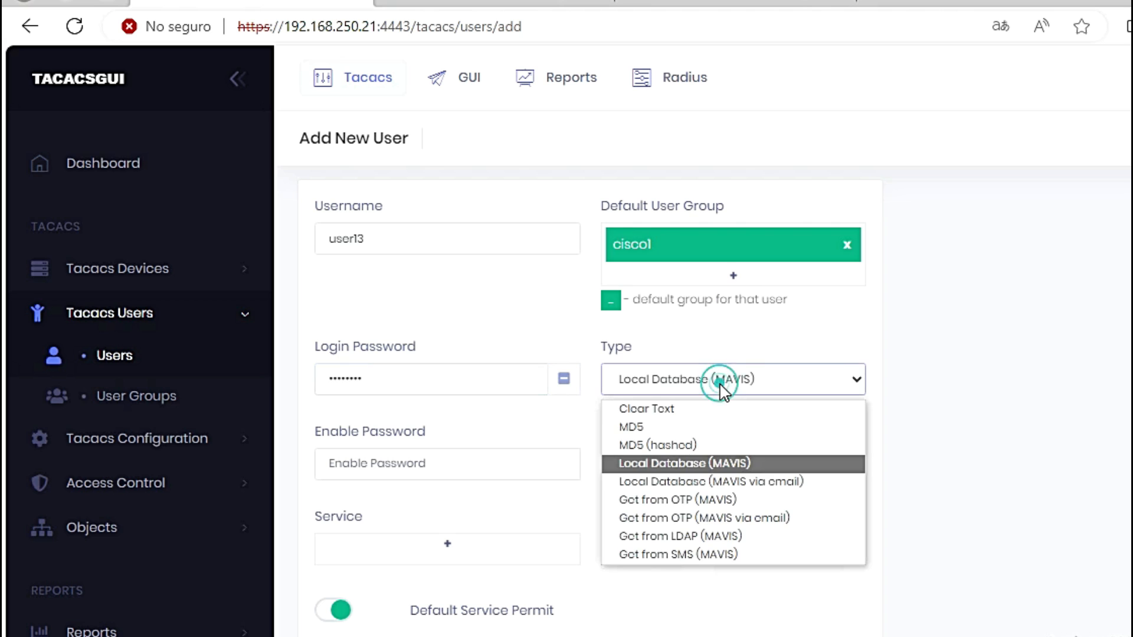
click(654, 407)
click(399, 381)
text(cisco123)
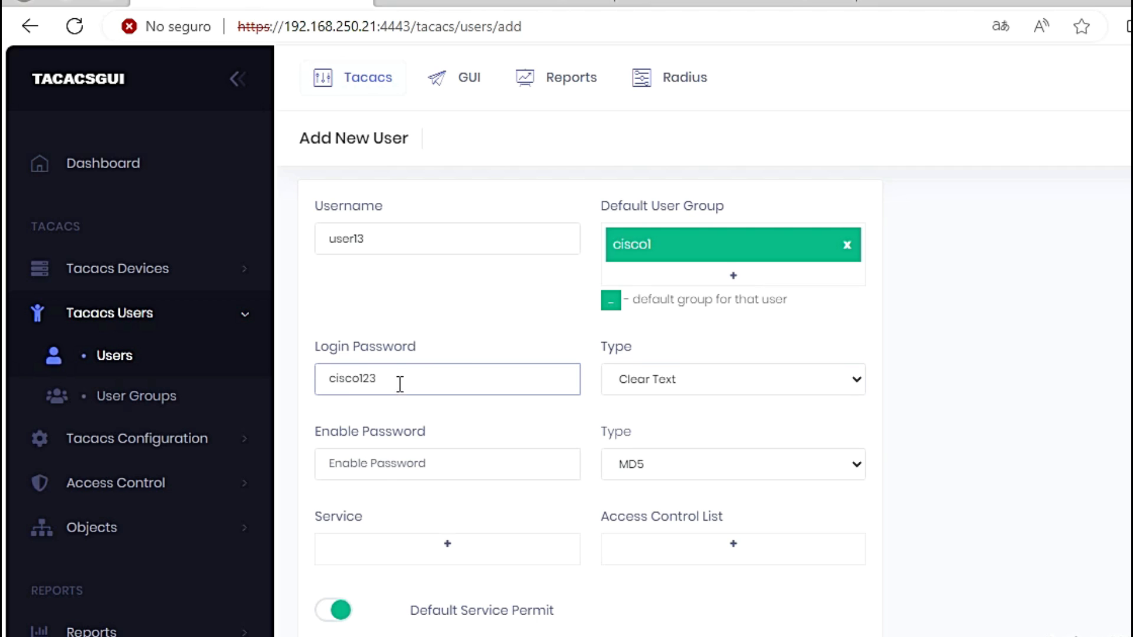
Step: Enter the enable password, also stored as Clear Text
click(387, 464)
text(c)
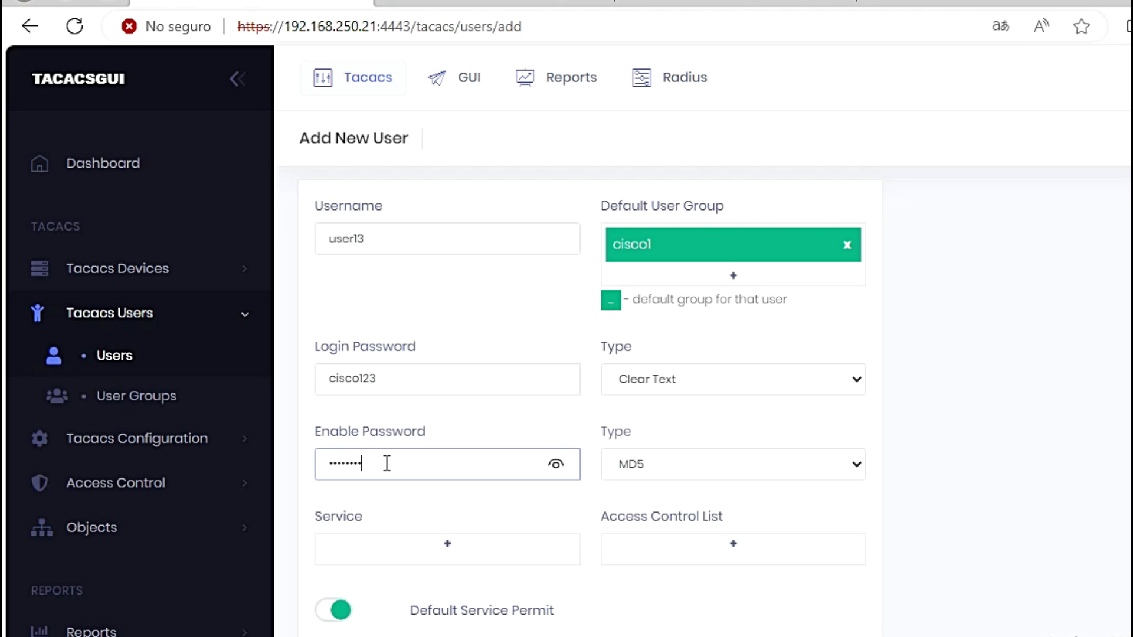
click(710, 471)
click(690, 498)
click(434, 452)
text(cis)
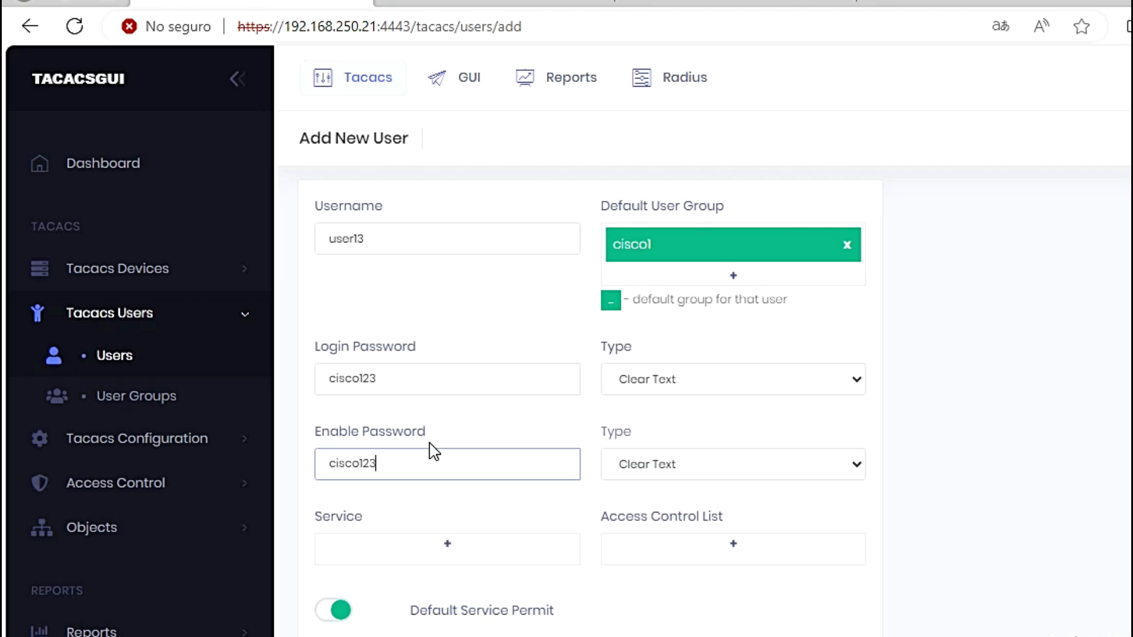
text(co123)
Step: Review the username and both passwords, then create user13
drag(387, 240, 331, 242)
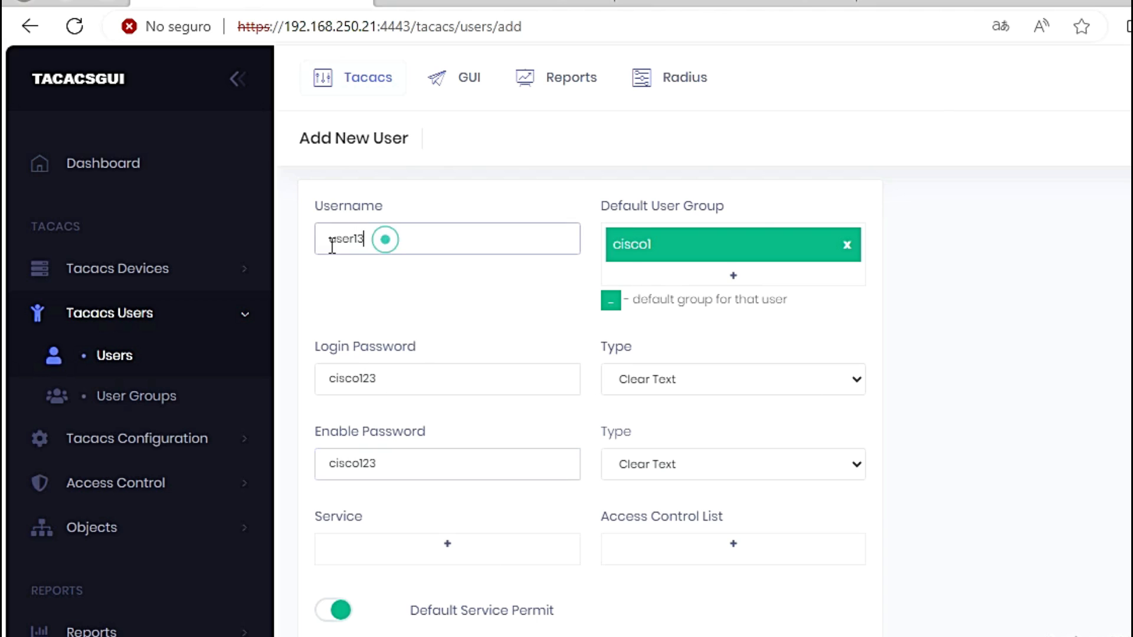
click(406, 380)
drag(319, 371, 401, 381)
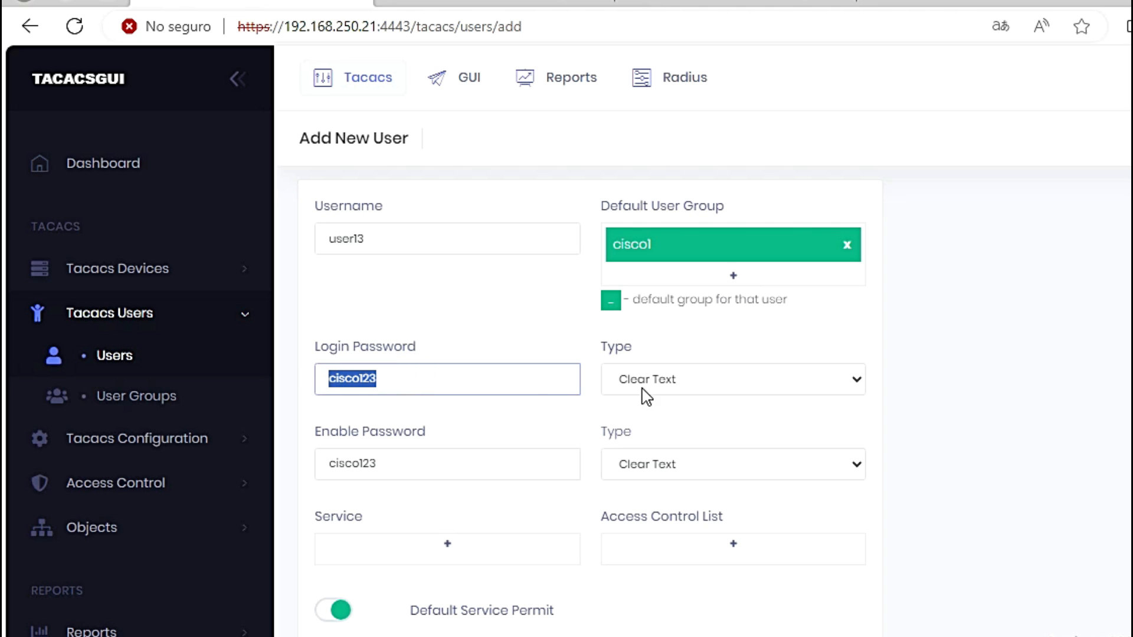
drag(400, 470, 319, 467)
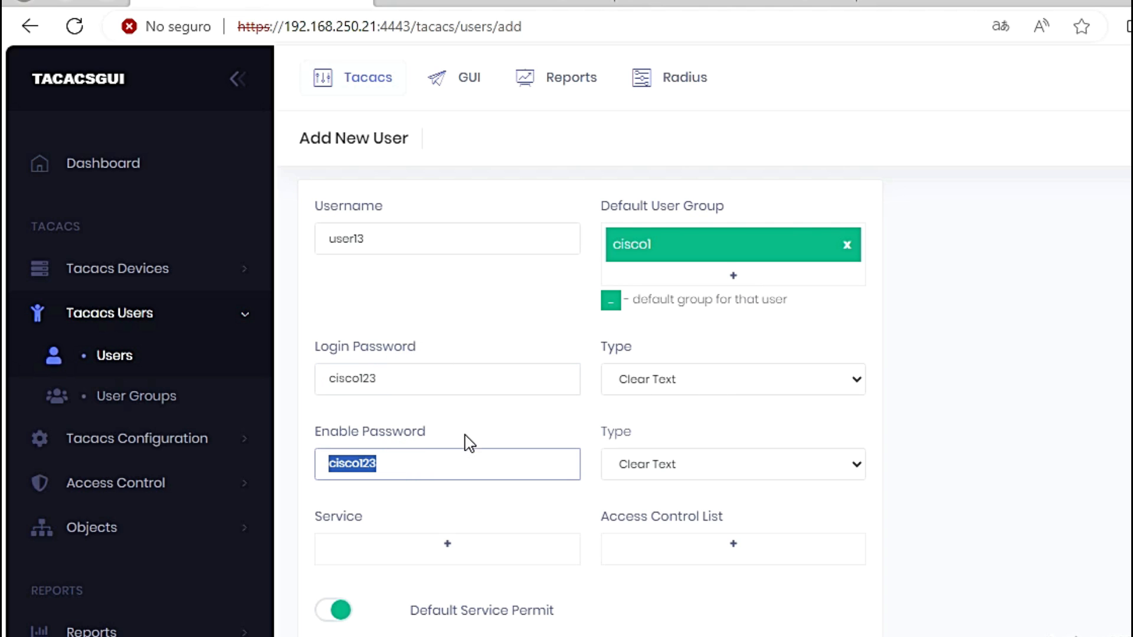
scroll(507, 548, down, 5)
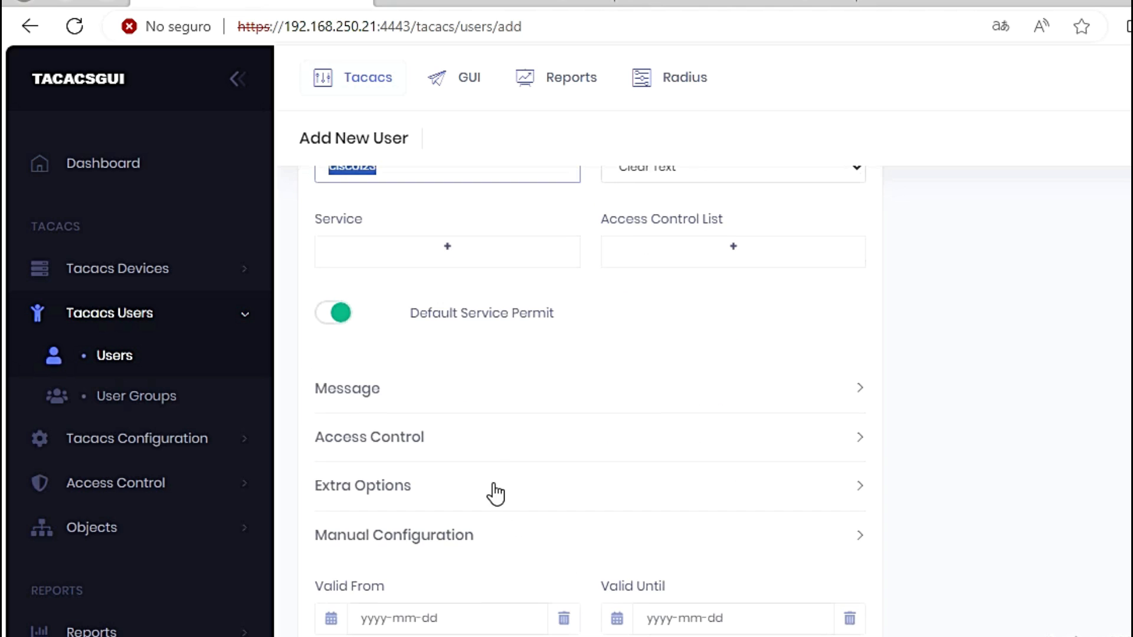
scroll(475, 556, down, 3)
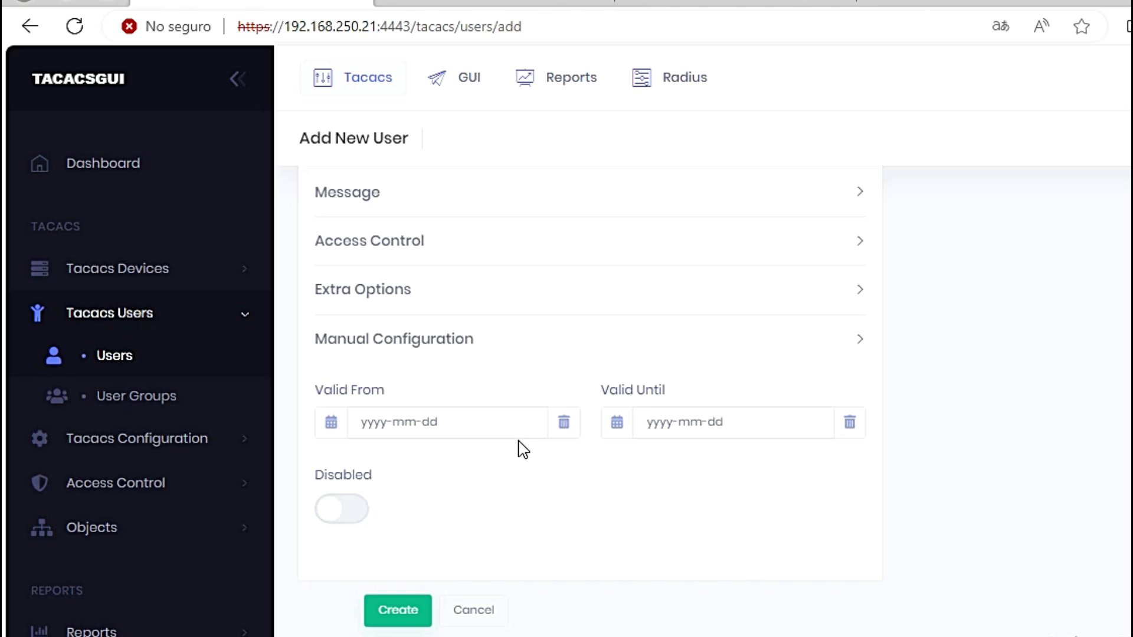
click(399, 613)
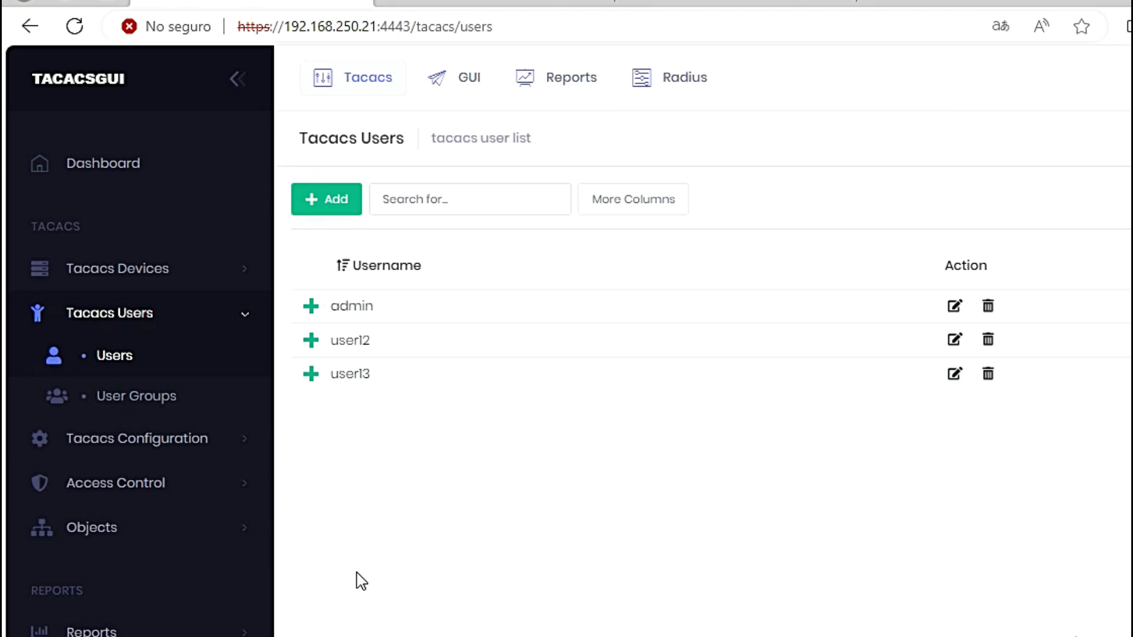
Step: Apply the configuration with 'Make backup after applying' unticked and review the test and apply status
click(132, 533)
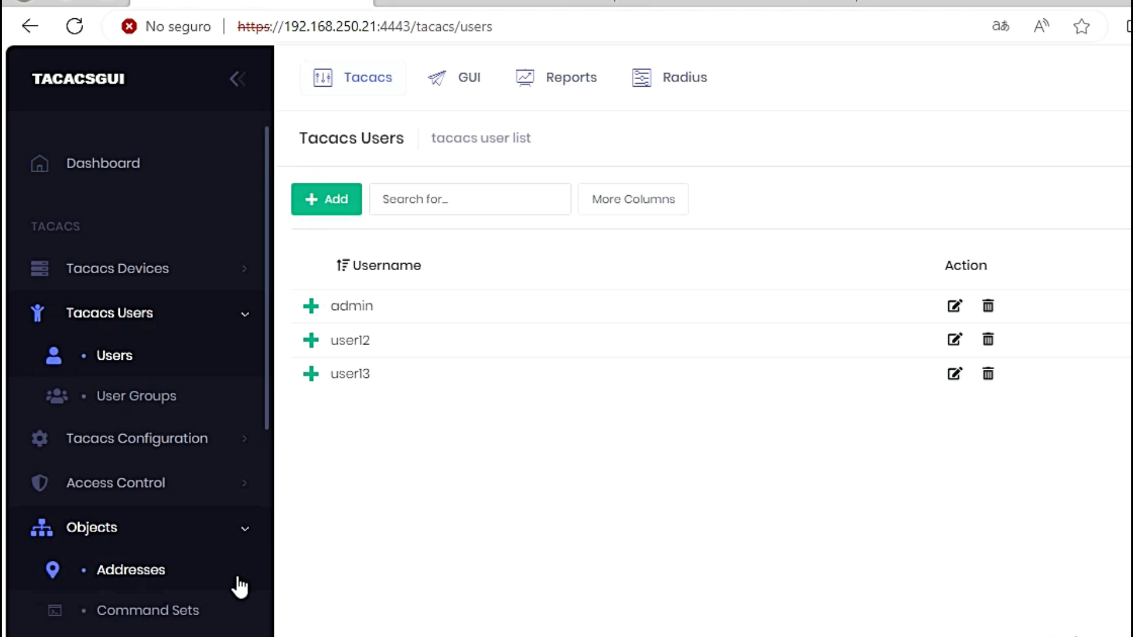
scroll(144, 538, down, 2)
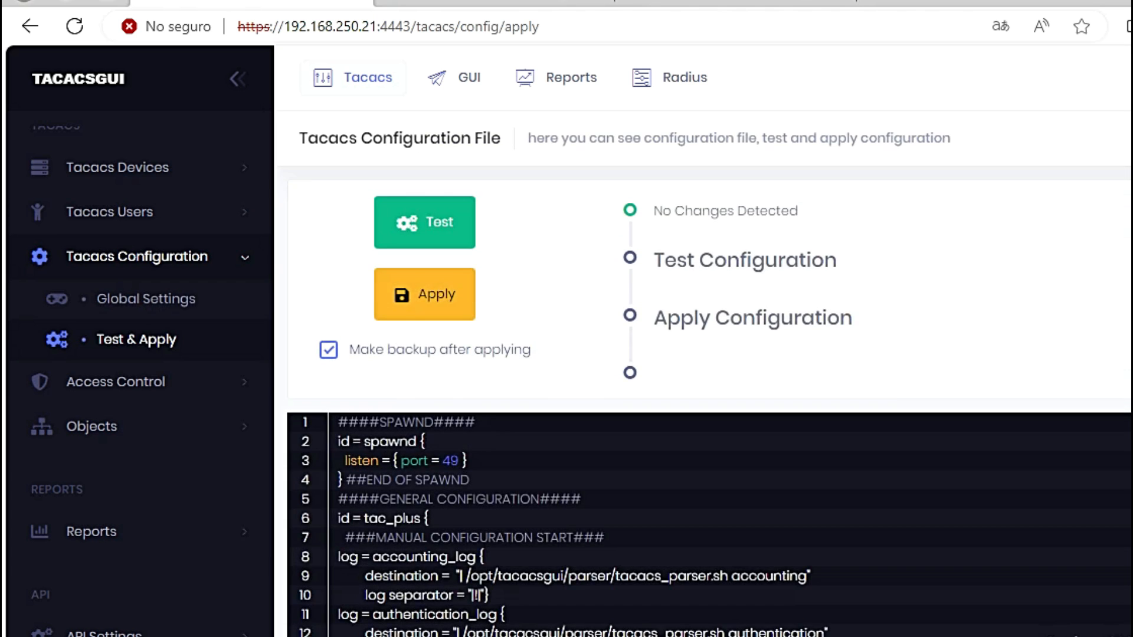
click(328, 350)
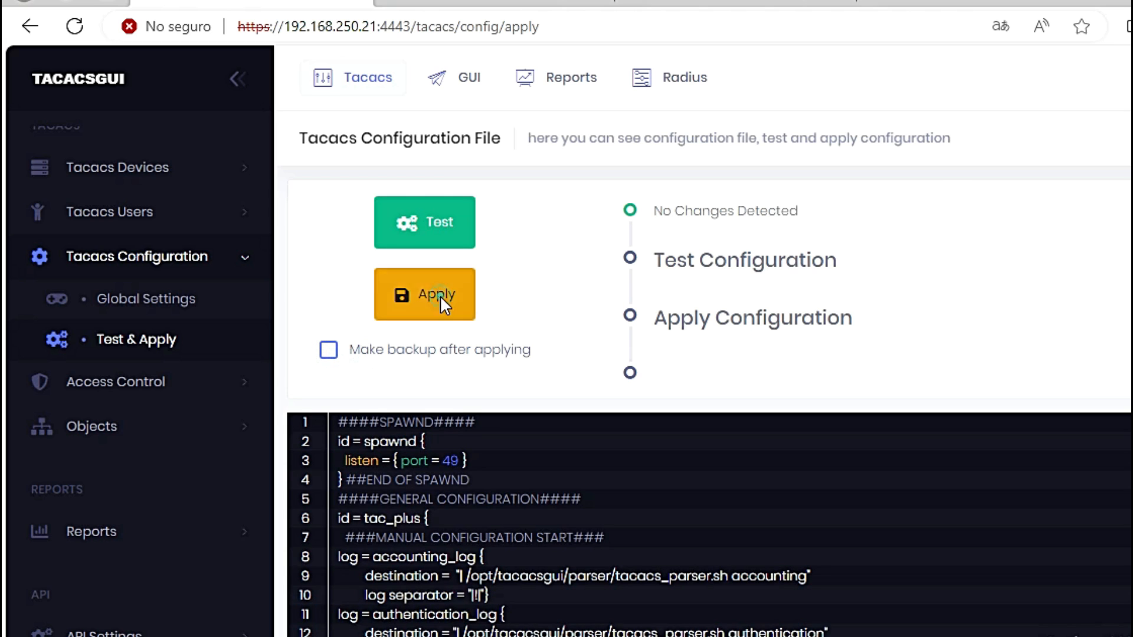
click(439, 304)
drag(659, 211, 861, 337)
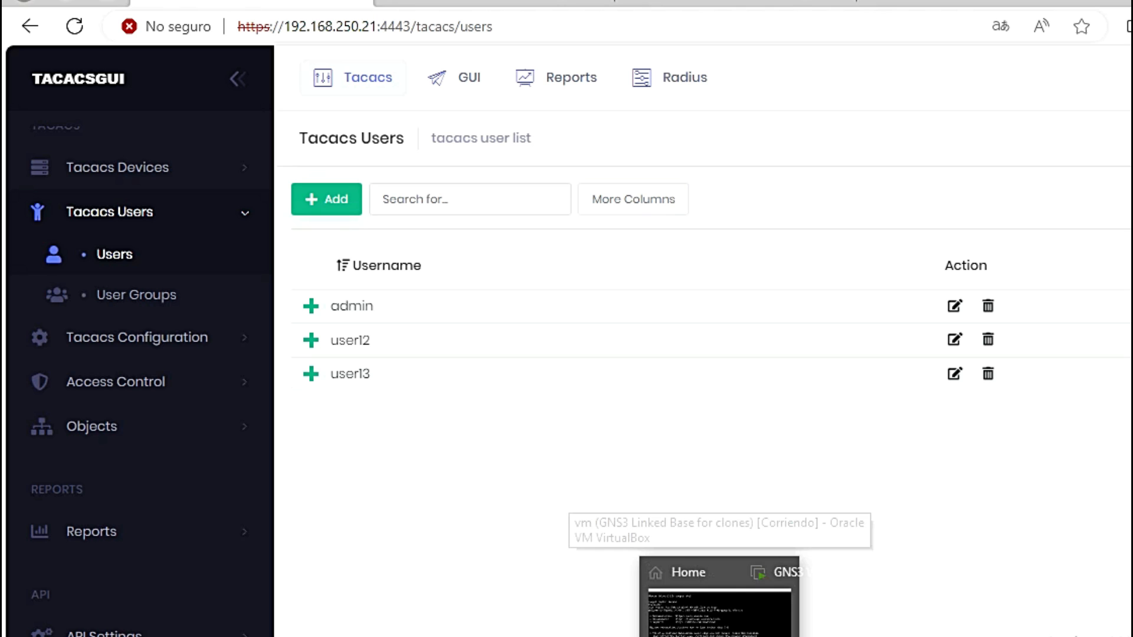
Step: Open the CiscoIOSvL215.2-1 console from GNS3 and type exit twice to reach the login prompt
click(647, 636)
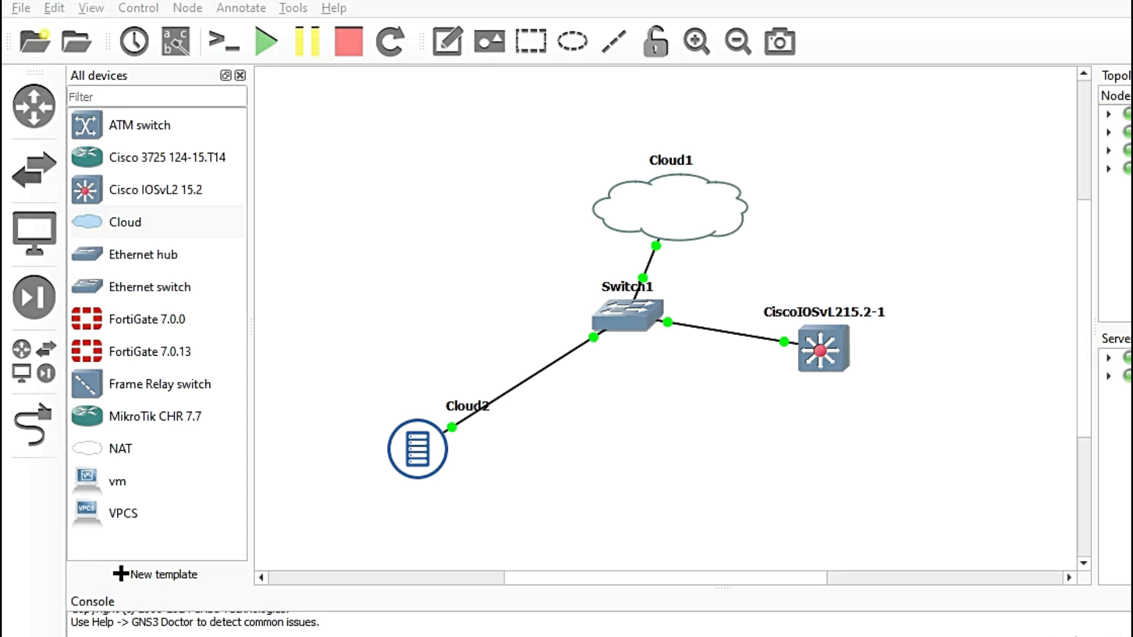
double_click(838, 354)
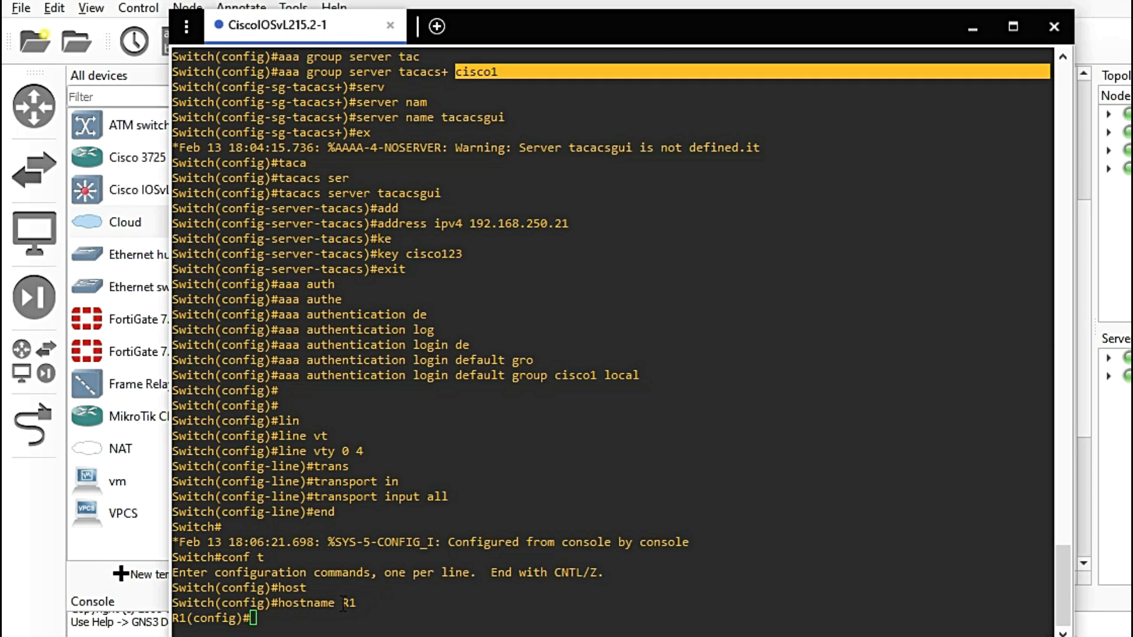
text(exit)
key(Return)
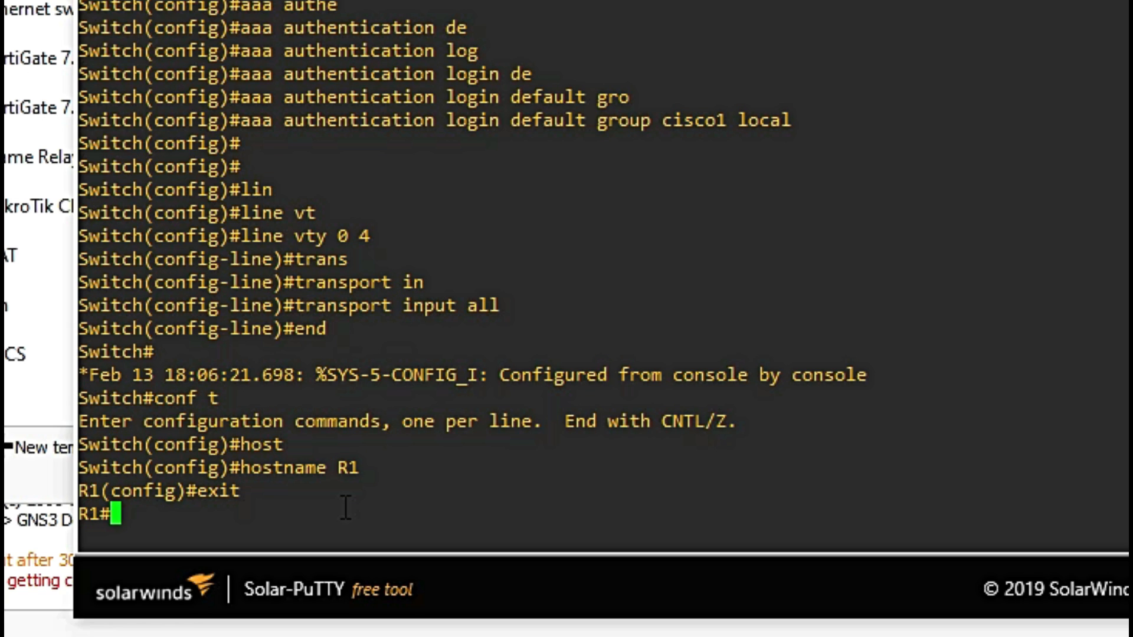
text(exit)
key(Return)
key(Return)
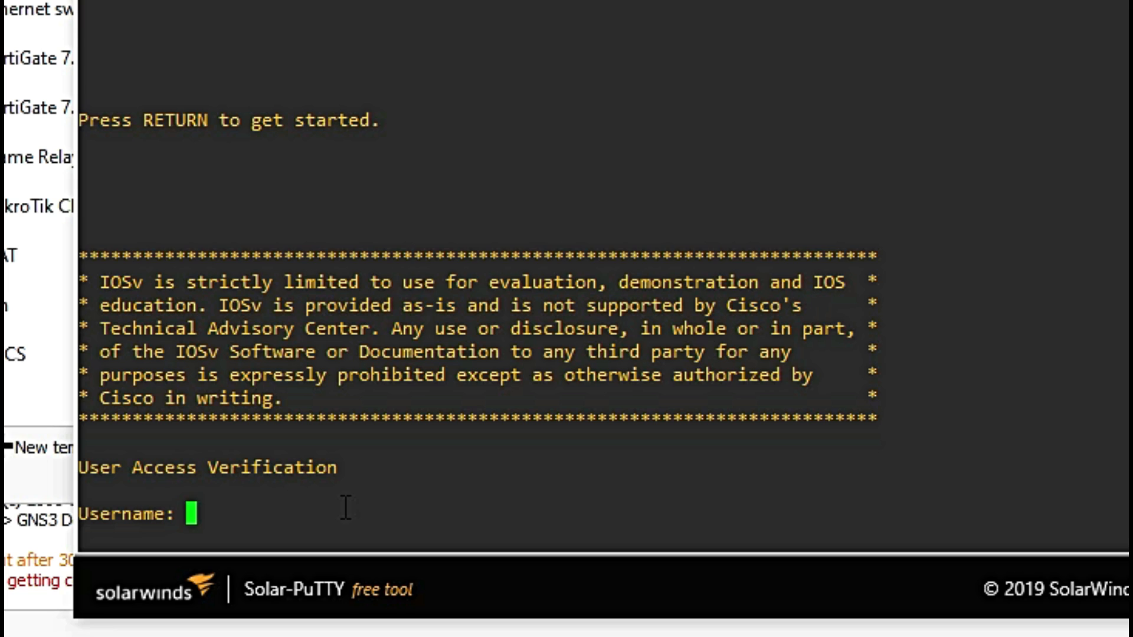
Step: Log into R1 as user12 with its password in Solar-PuTTY
text(user12)
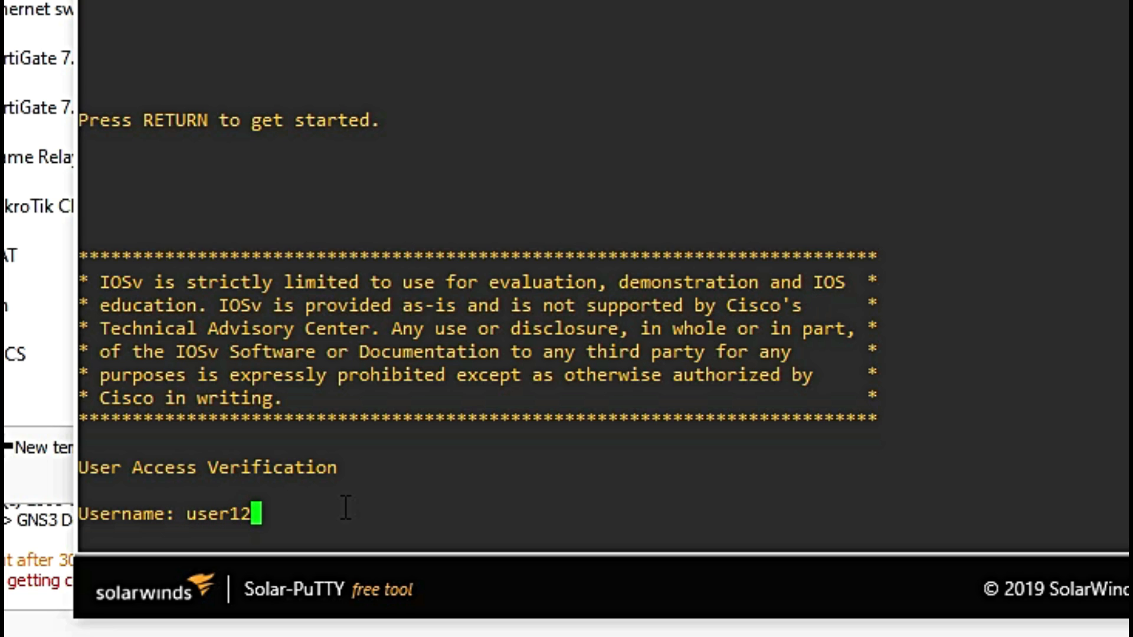
key(Return)
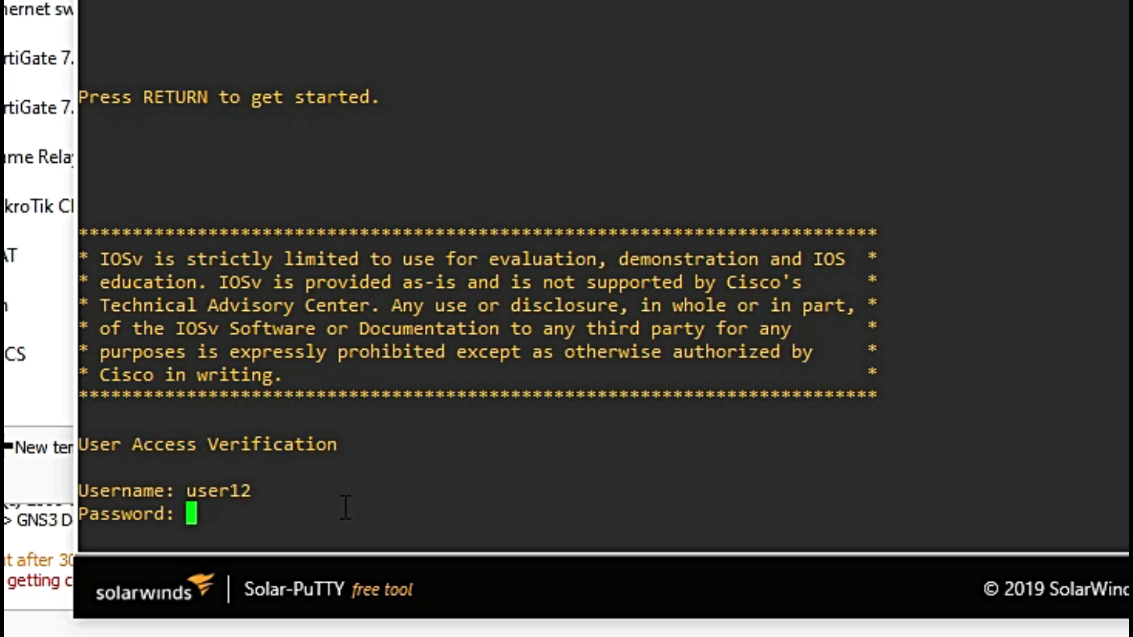
key(Return)
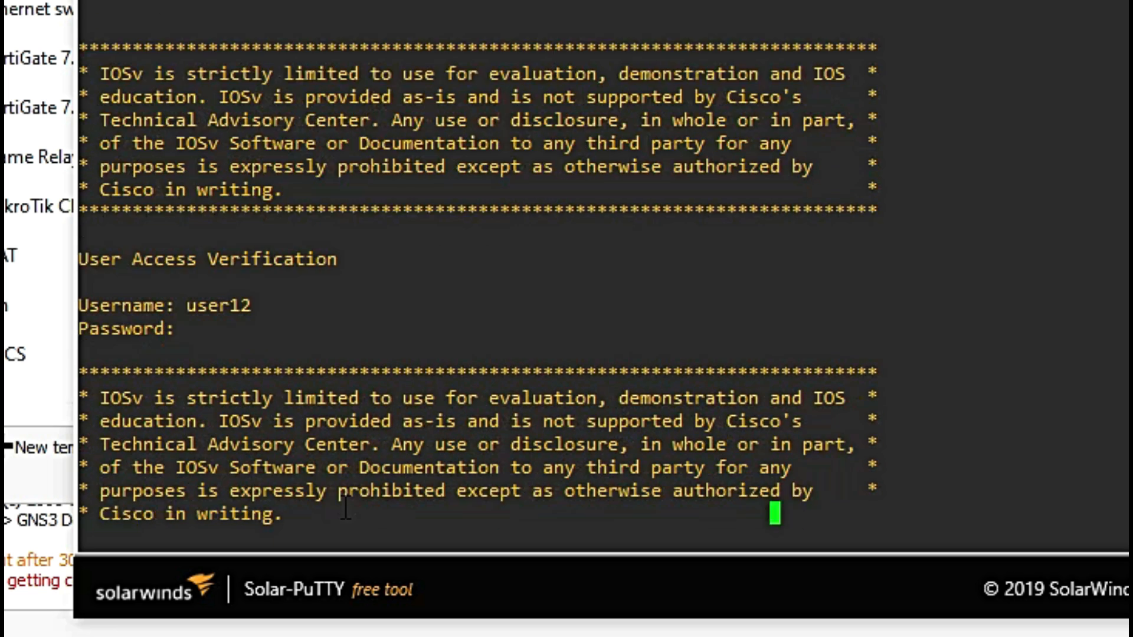
Step: Reach privileged and global configuration mode with enable and conf t, then exit the session
text(en)
key(Tab)
key(Return)
text(conf t)
key(Return)
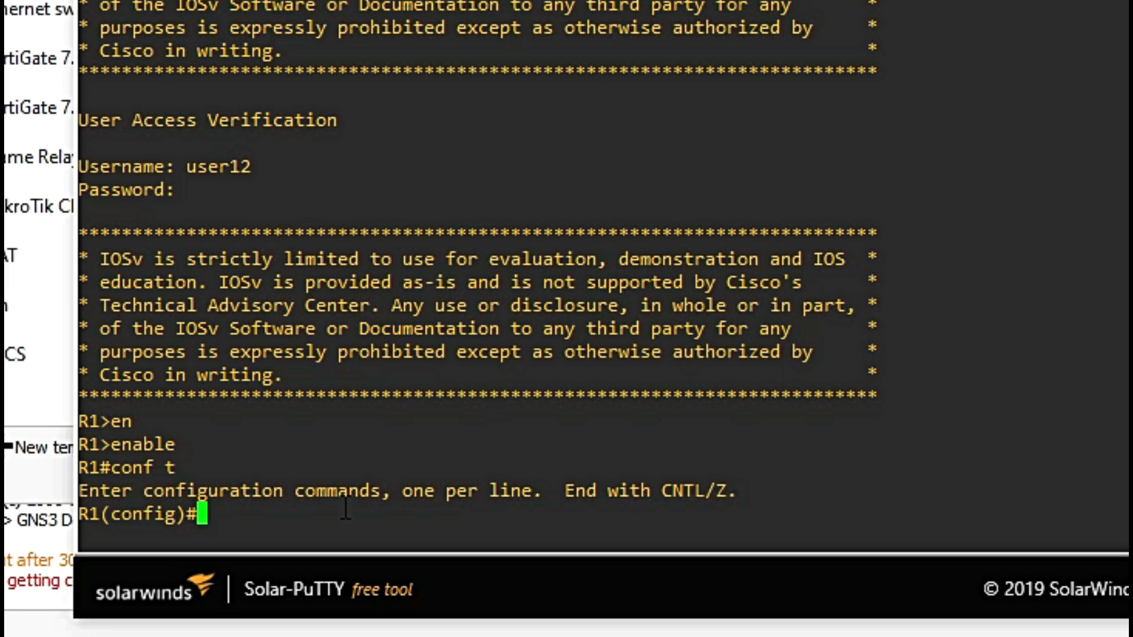
text(exit)
key(Return)
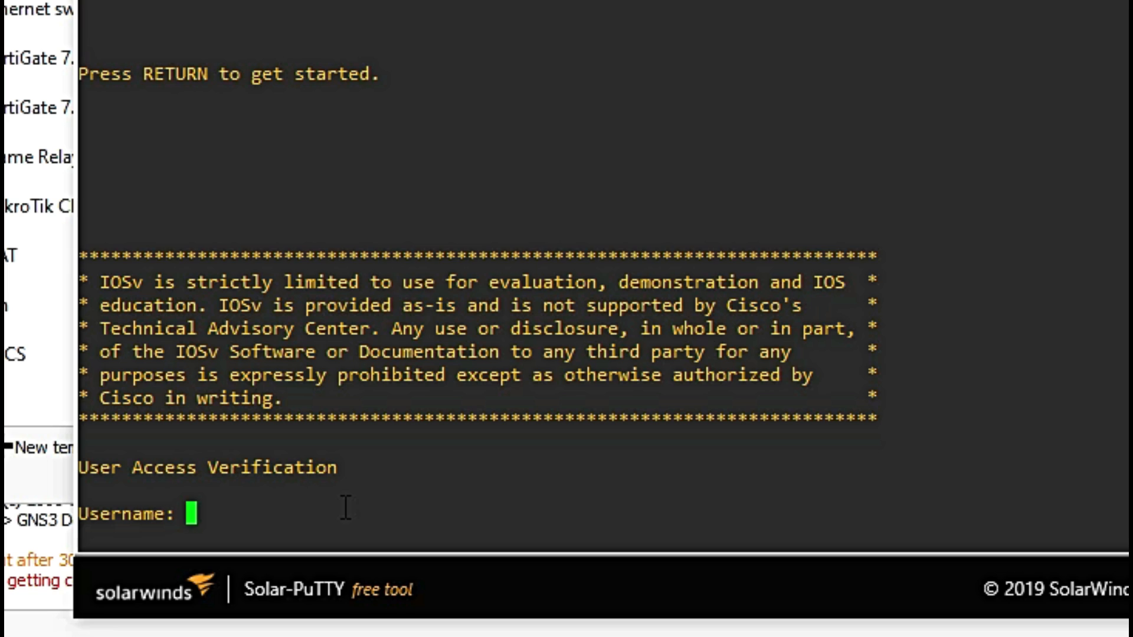
Step: Log into R1 as user13 with its password in Solar-PuTTY
text(user13)
key(Return)
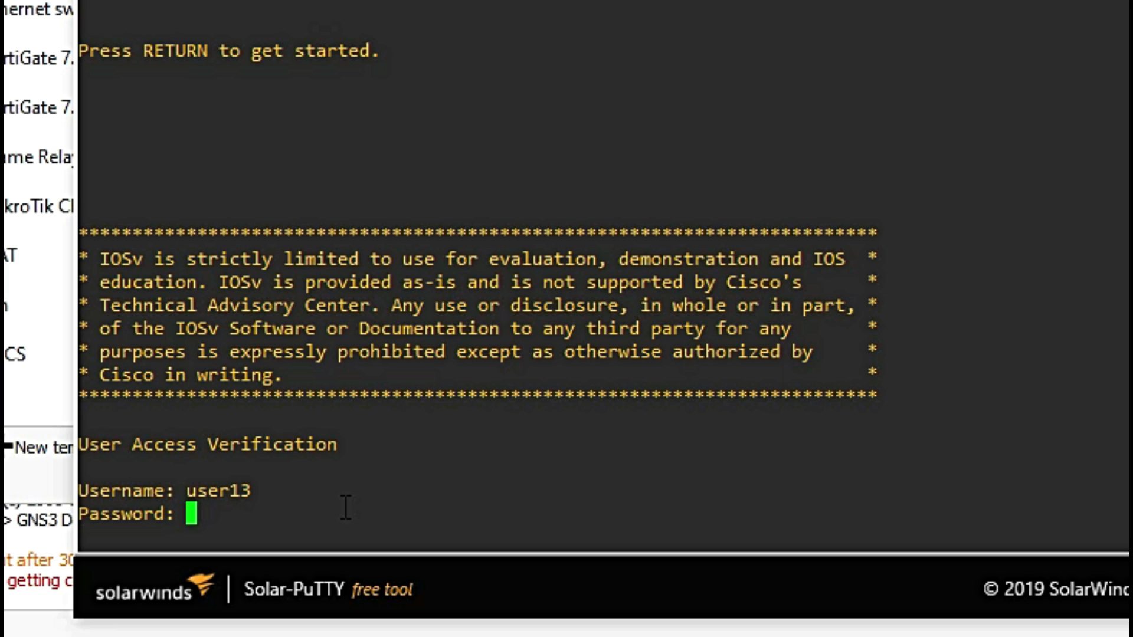
key(Return)
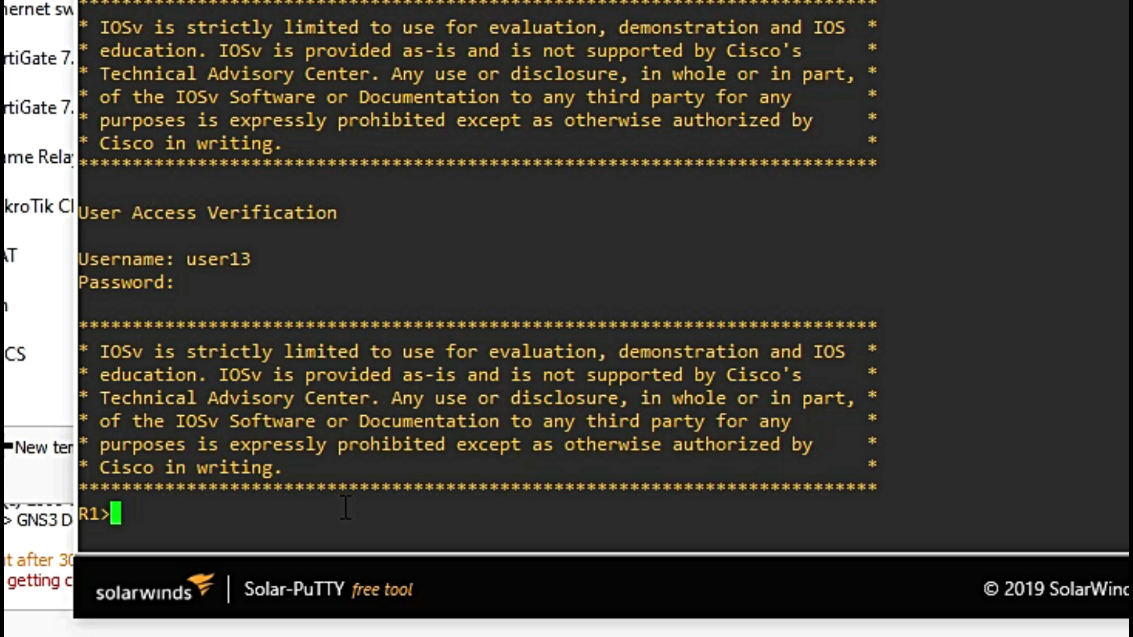
Step: Reach privileged and global configuration mode with enable and conf t, then show the GNS3 topology
text(en)
key(Tab)
key(Return)
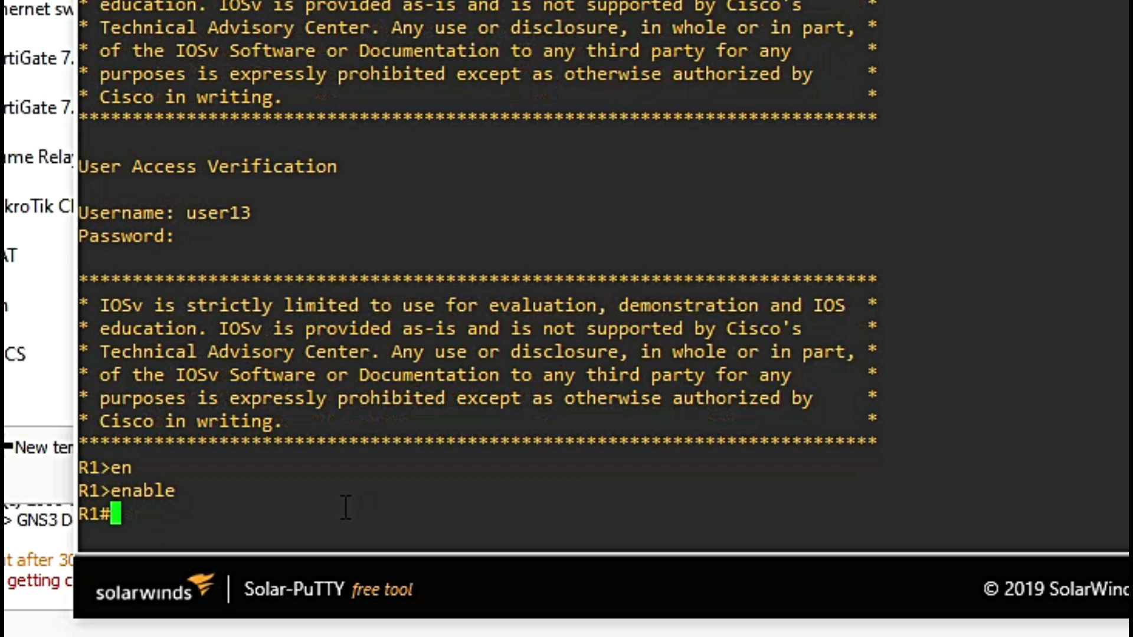
text(conf t)
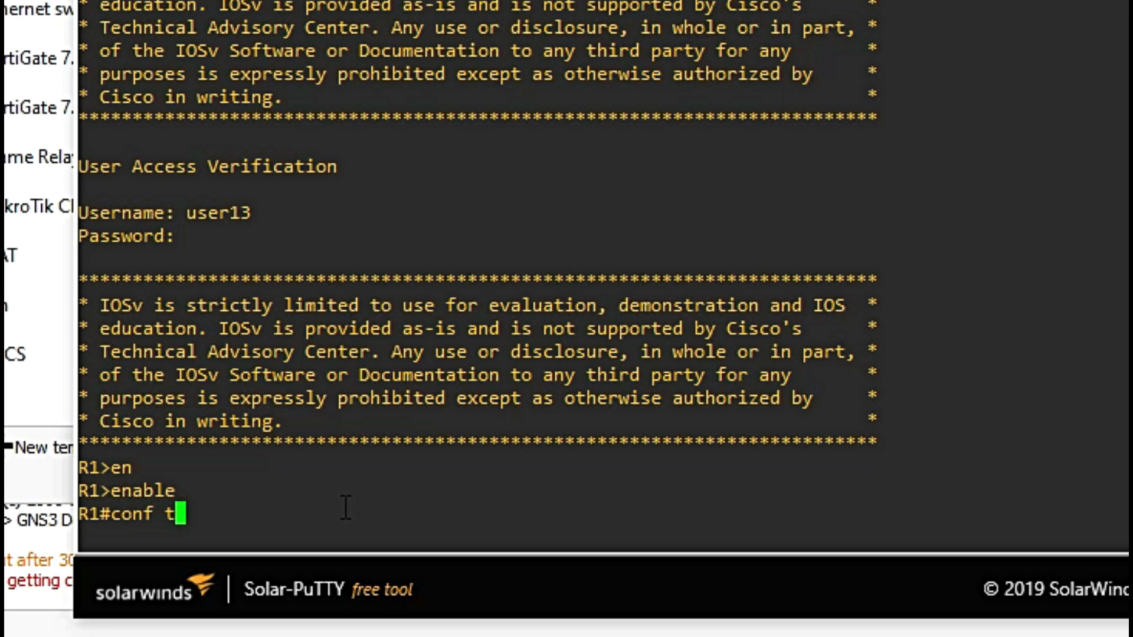
key(Return)
key(alt+Tab)
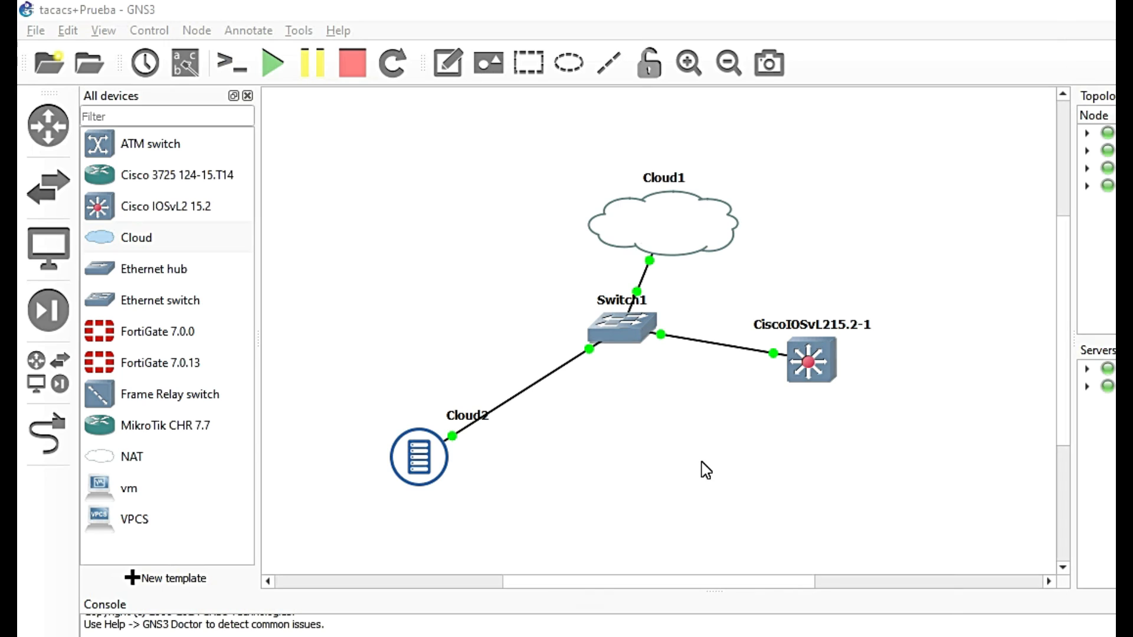